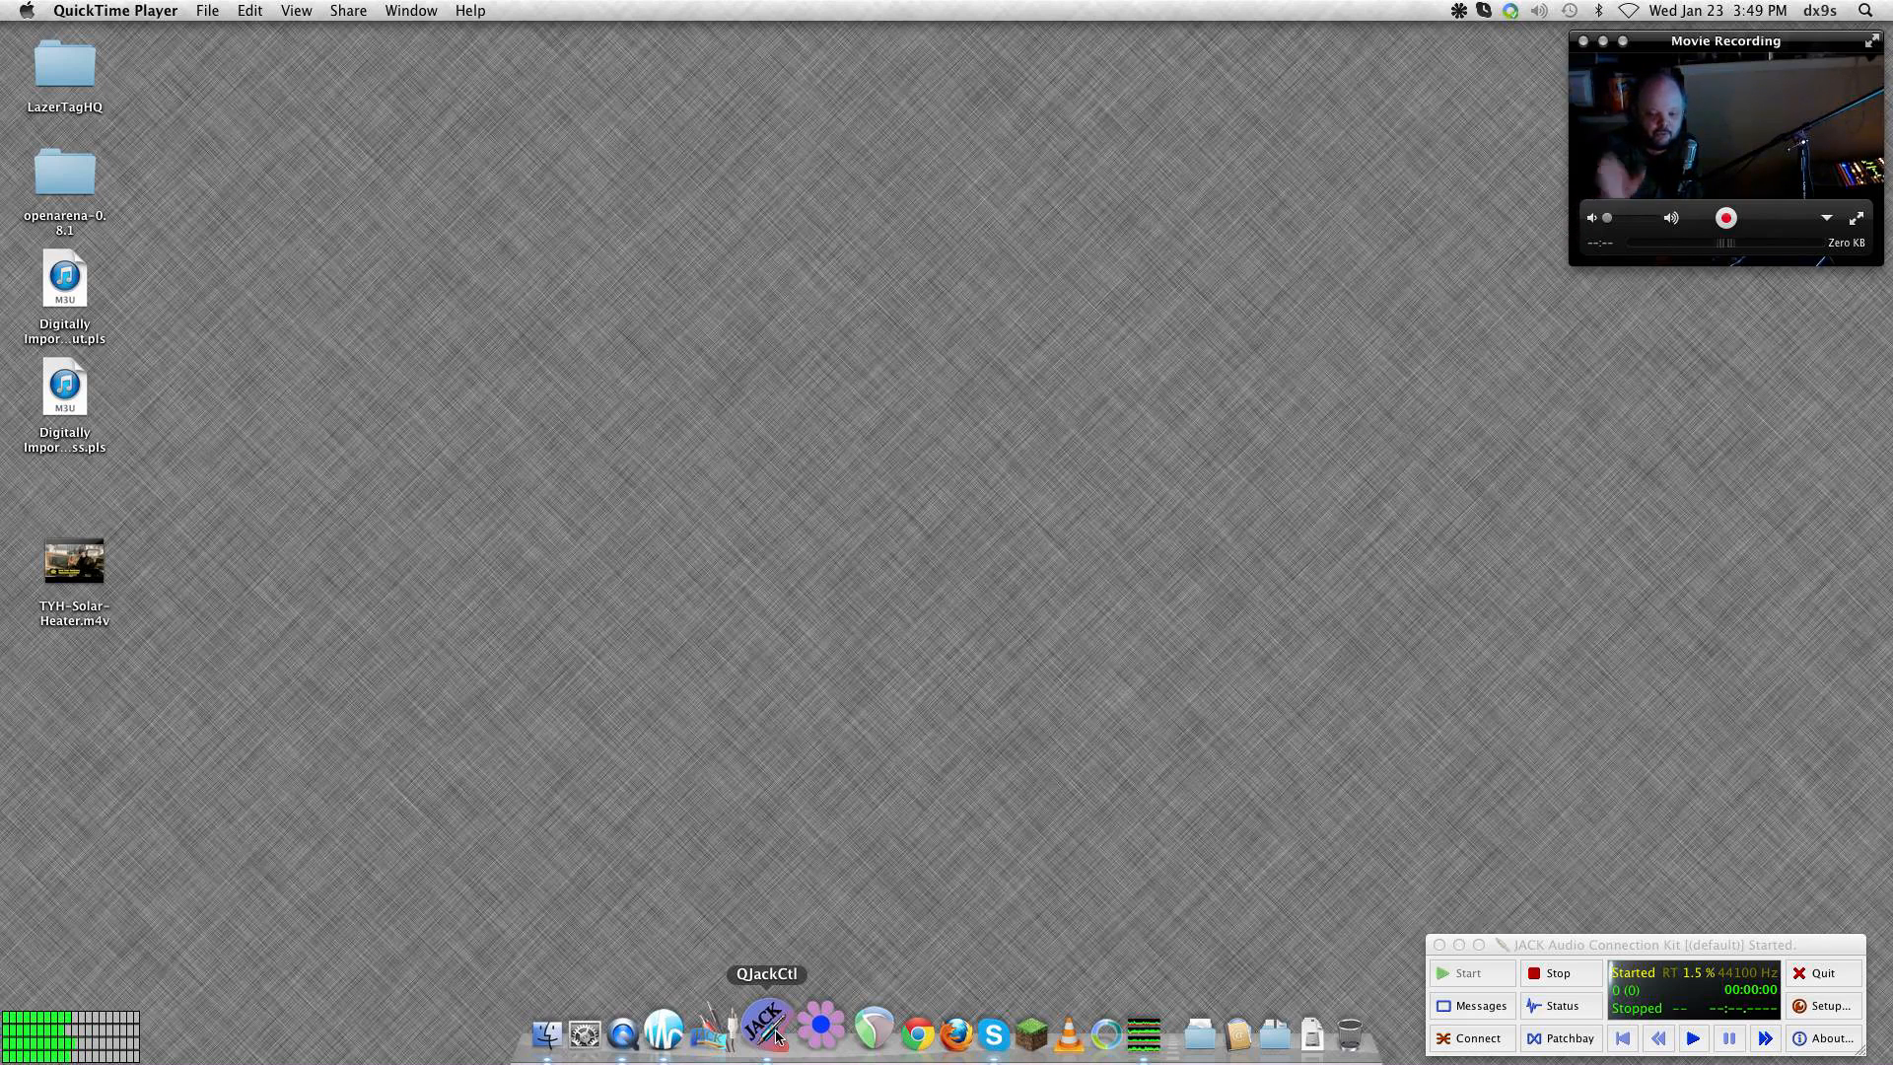
Open the JACK connections and server setup, and look through the audio interfaces available to the coreaudio driver.
click(1477, 1040)
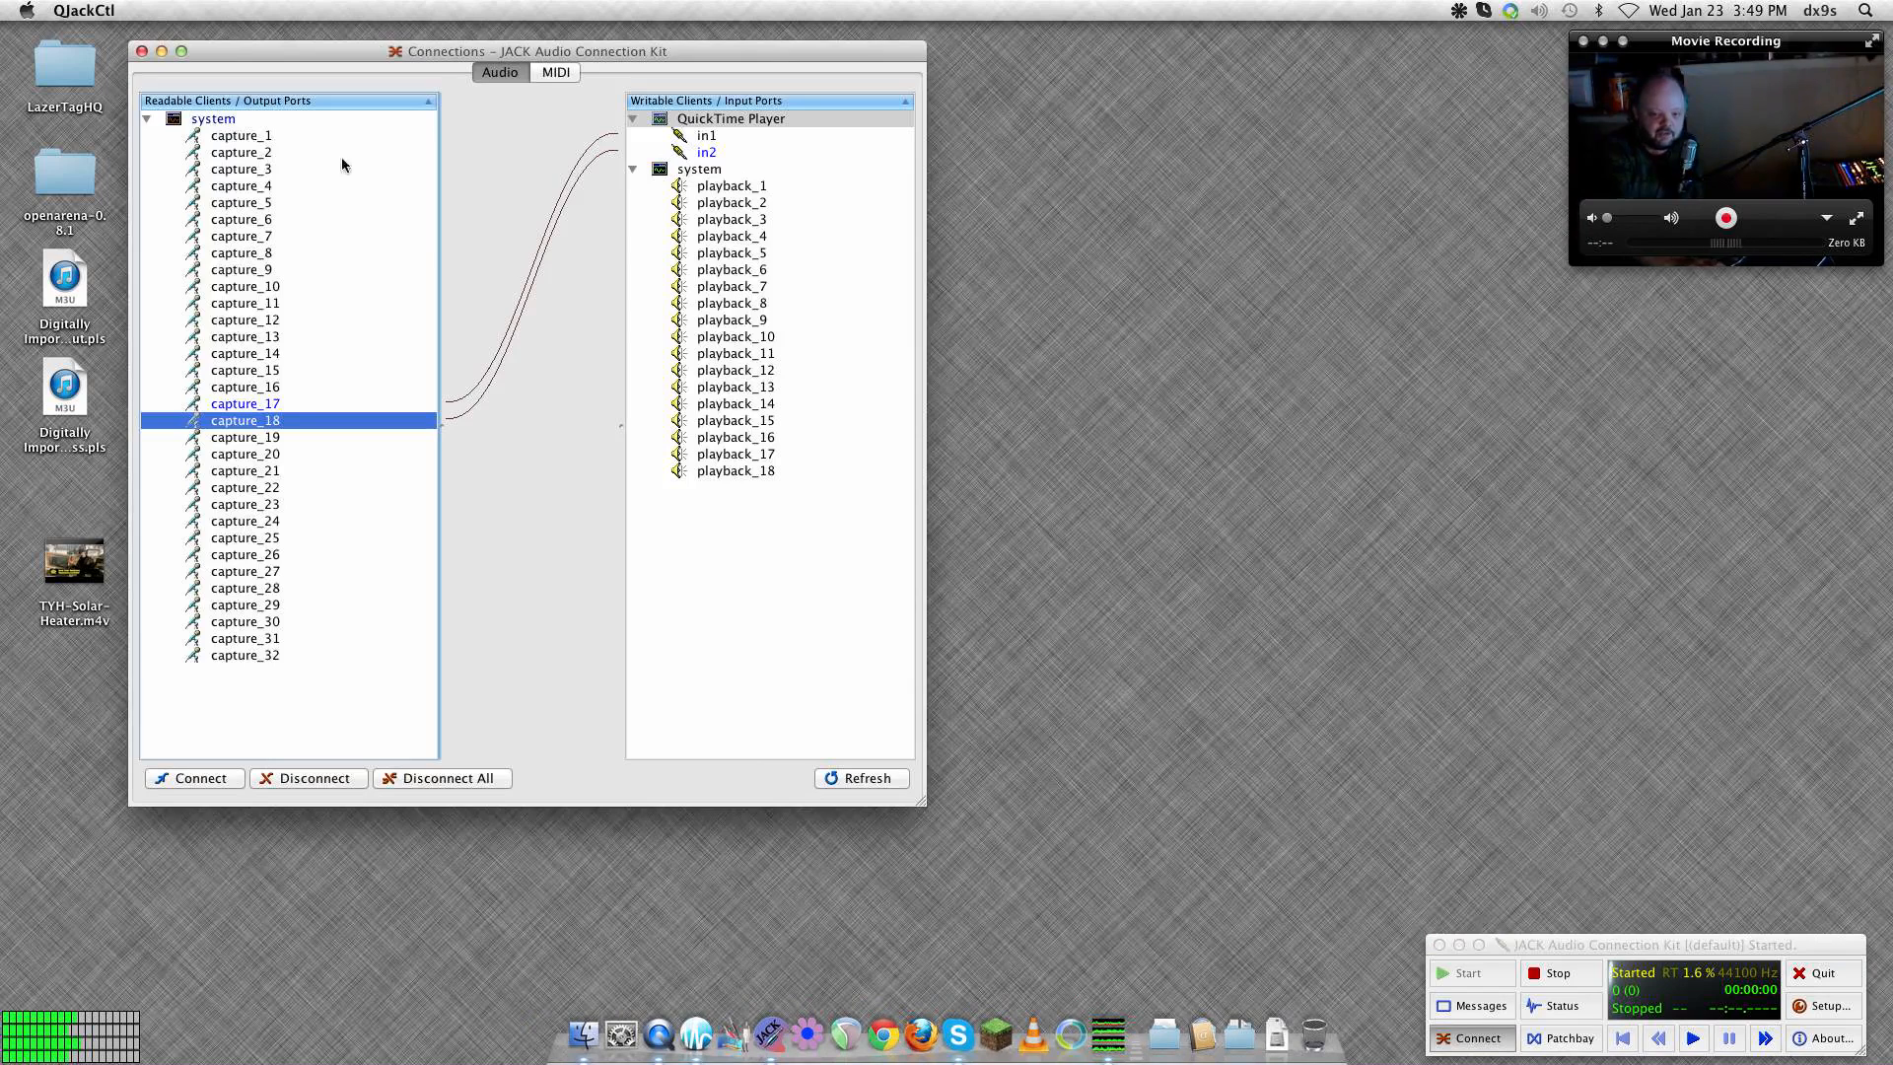
click(1800, 1011)
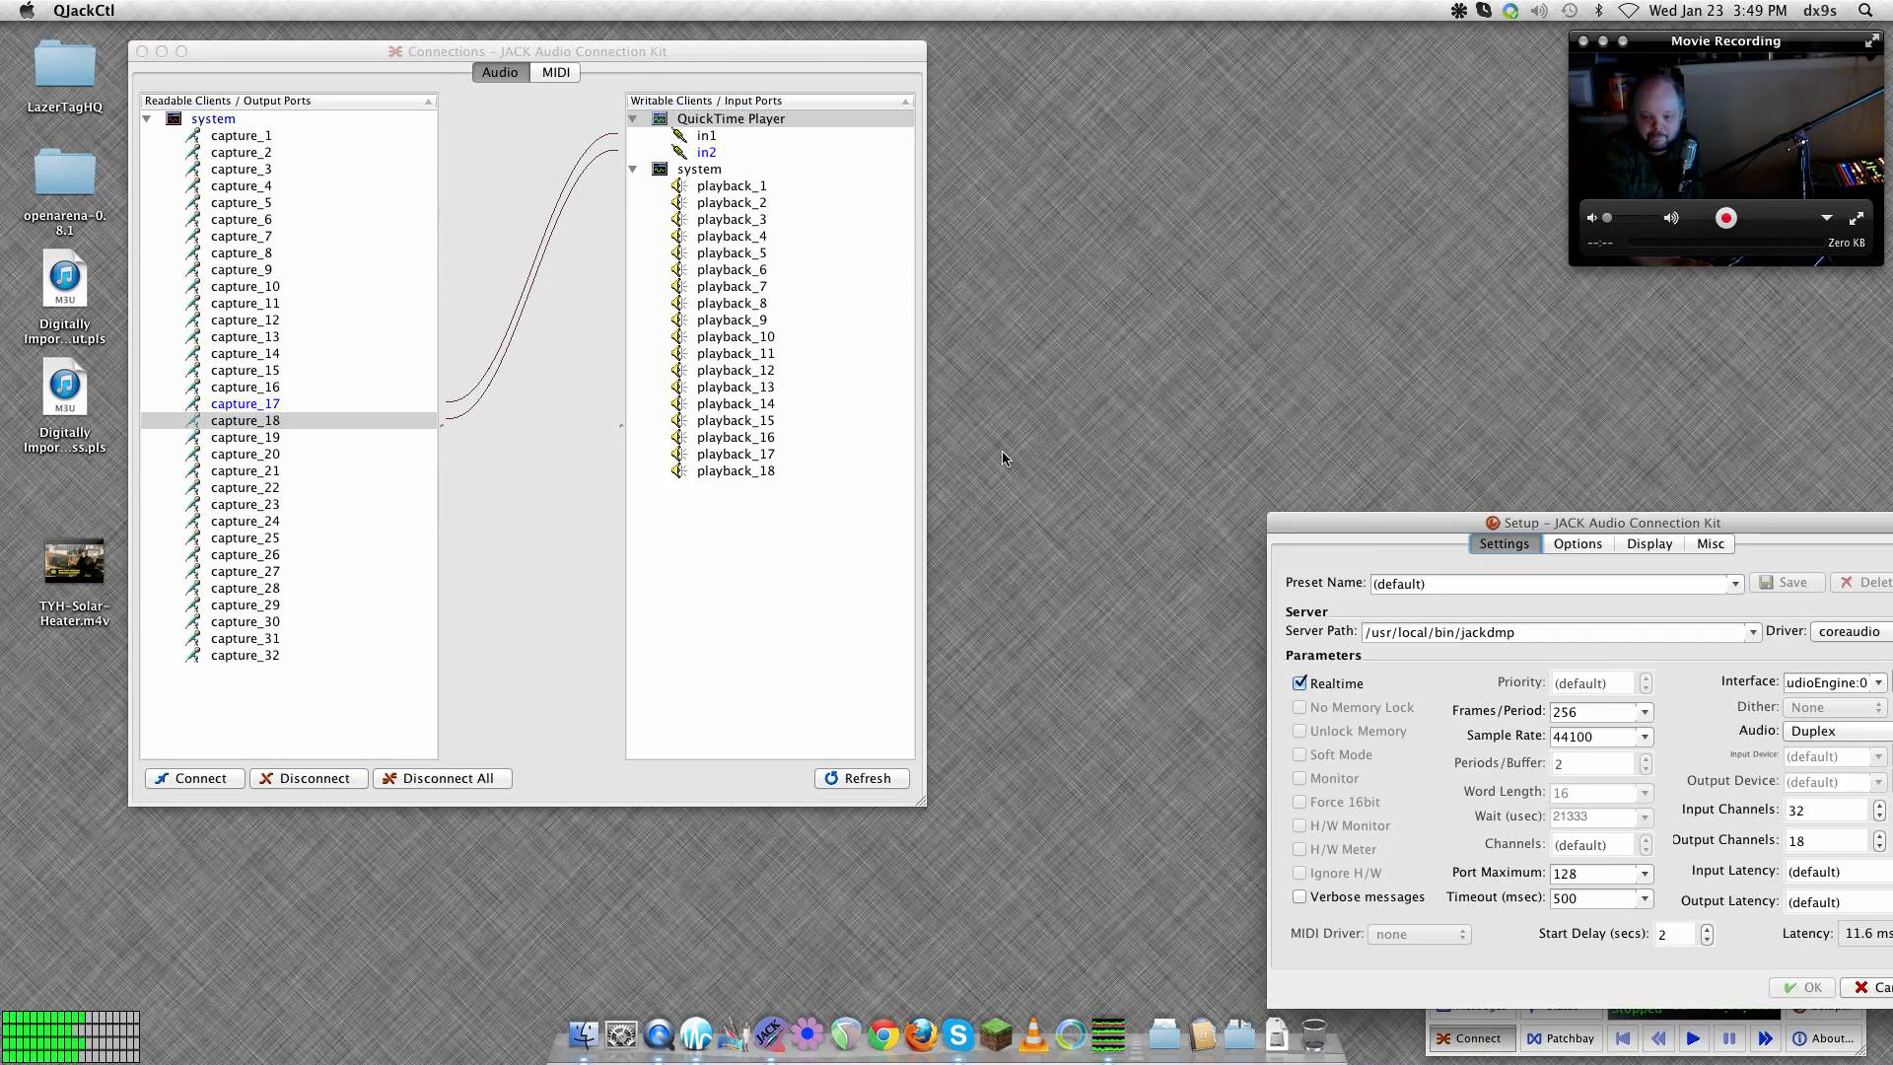
drag(1400, 527, 876, 360)
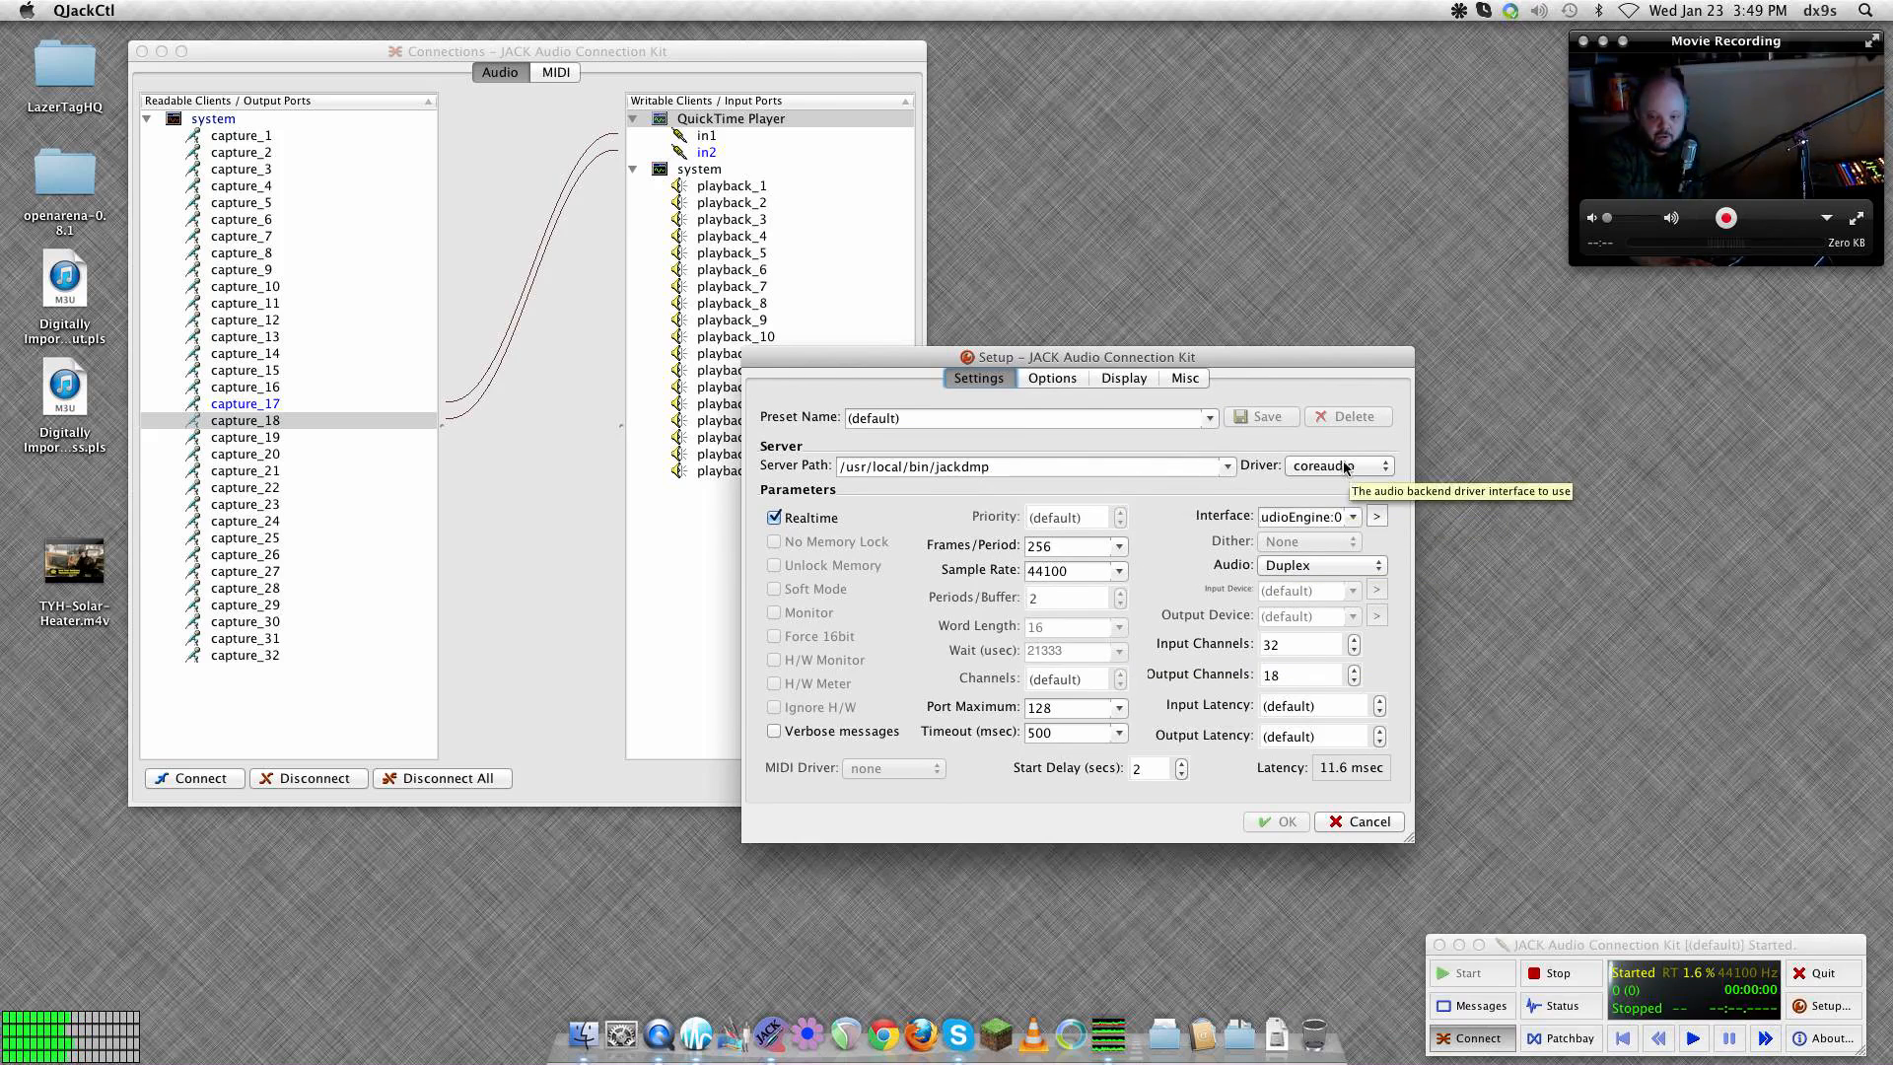
click(1377, 521)
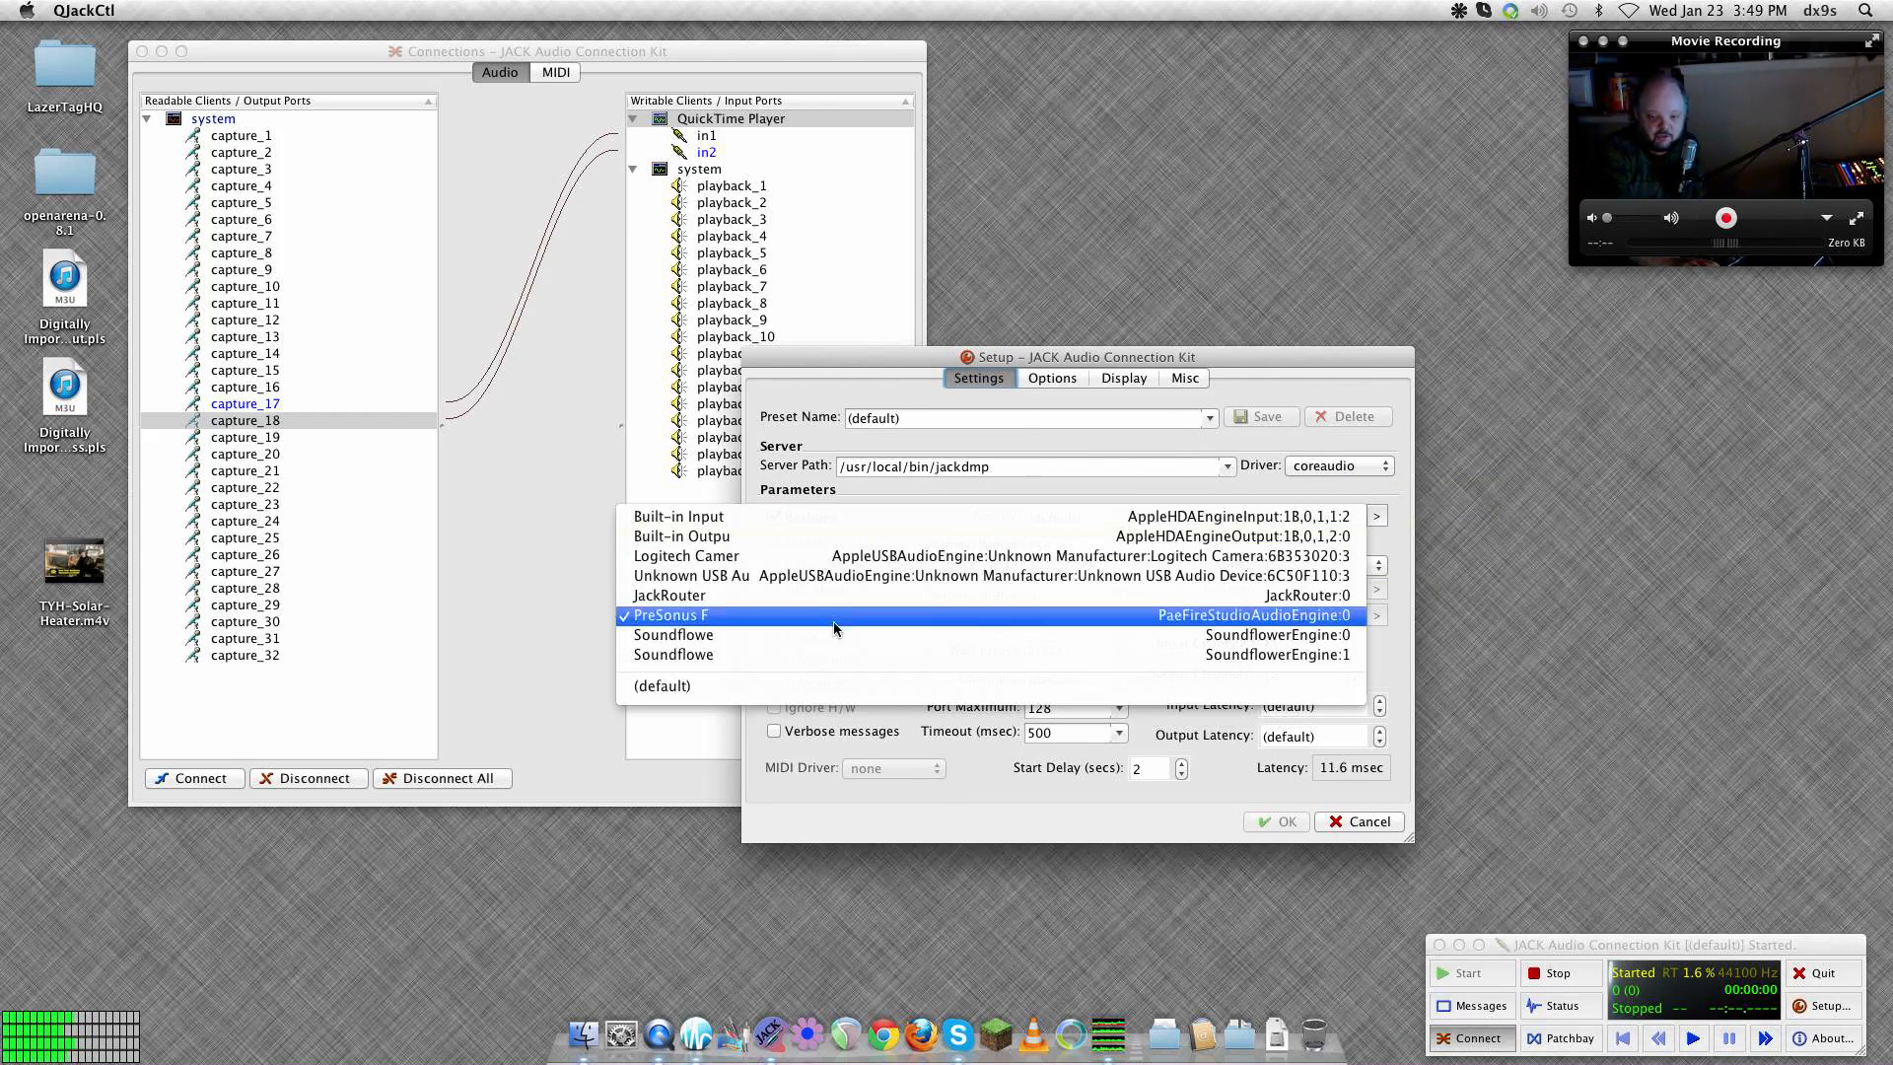
click(1212, 357)
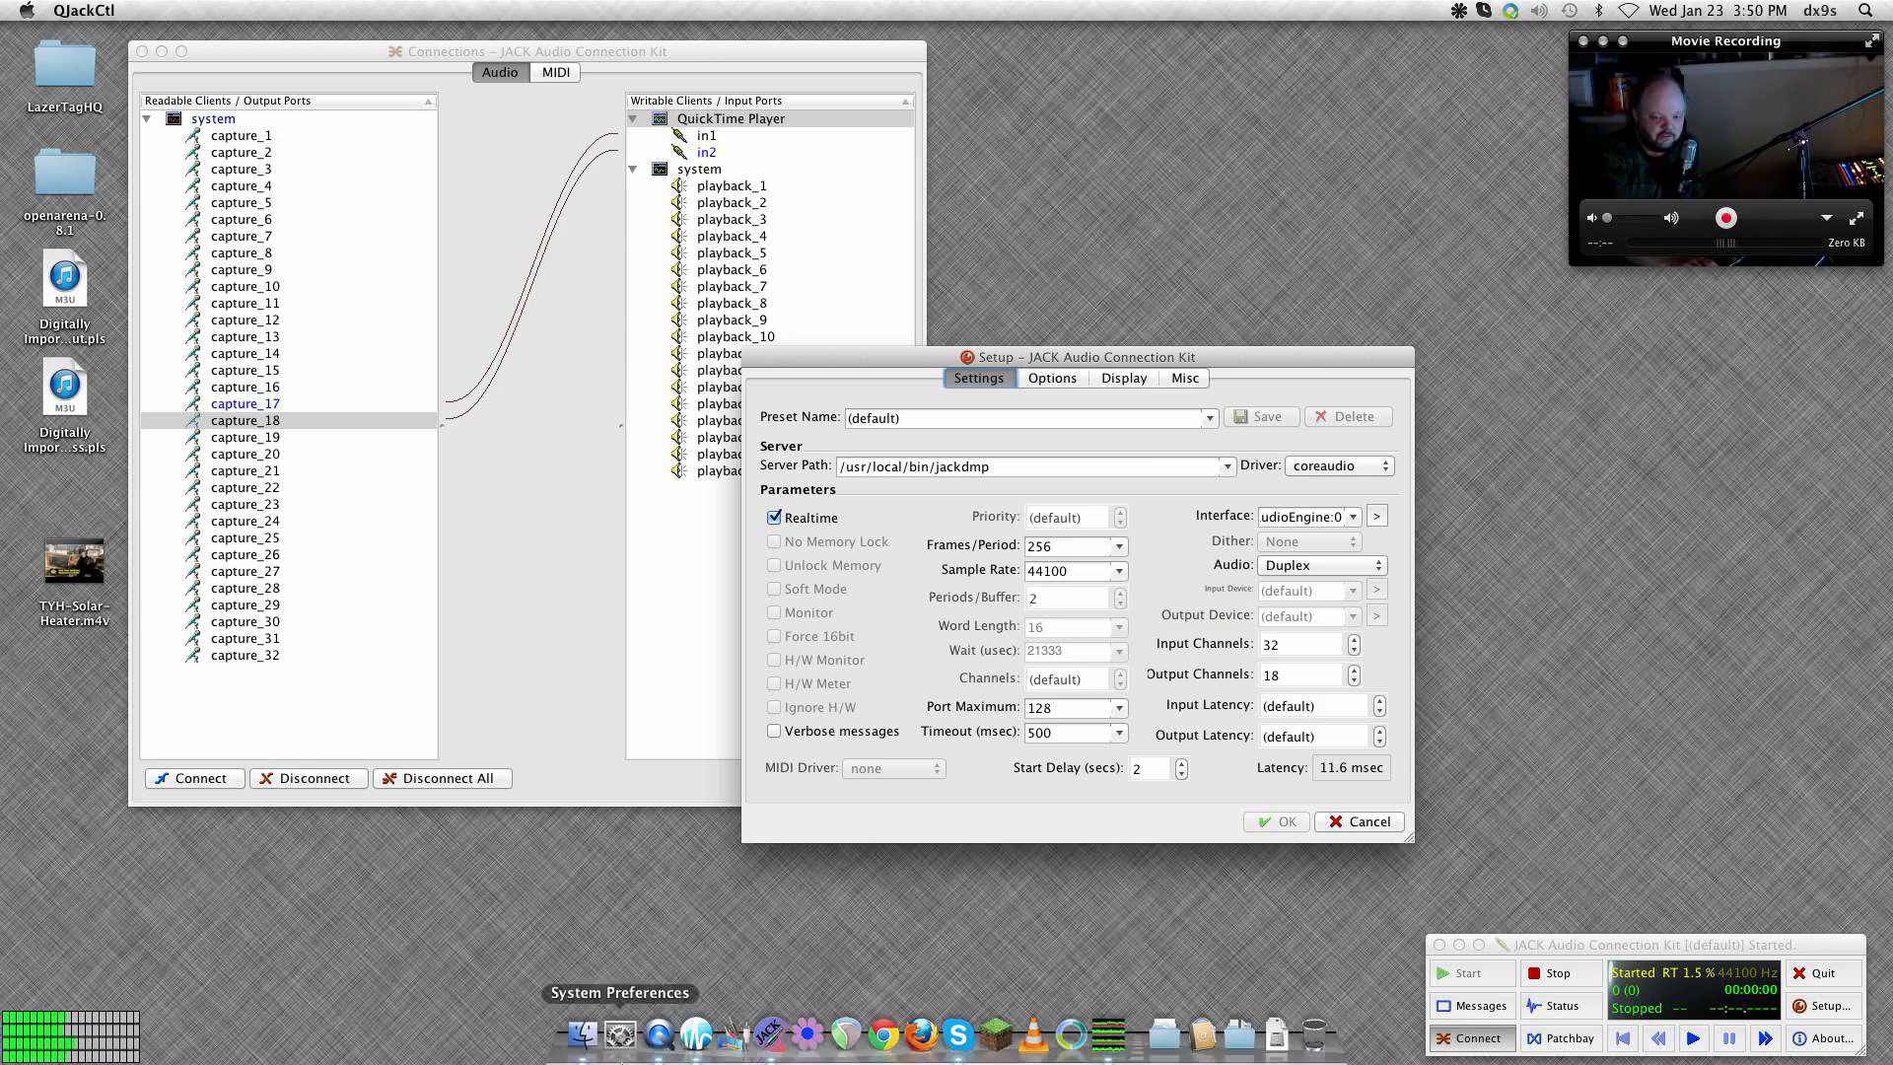
Switch to Universal Control and review the Safe Mode options for the StudioLive mixer.
click(721, 1030)
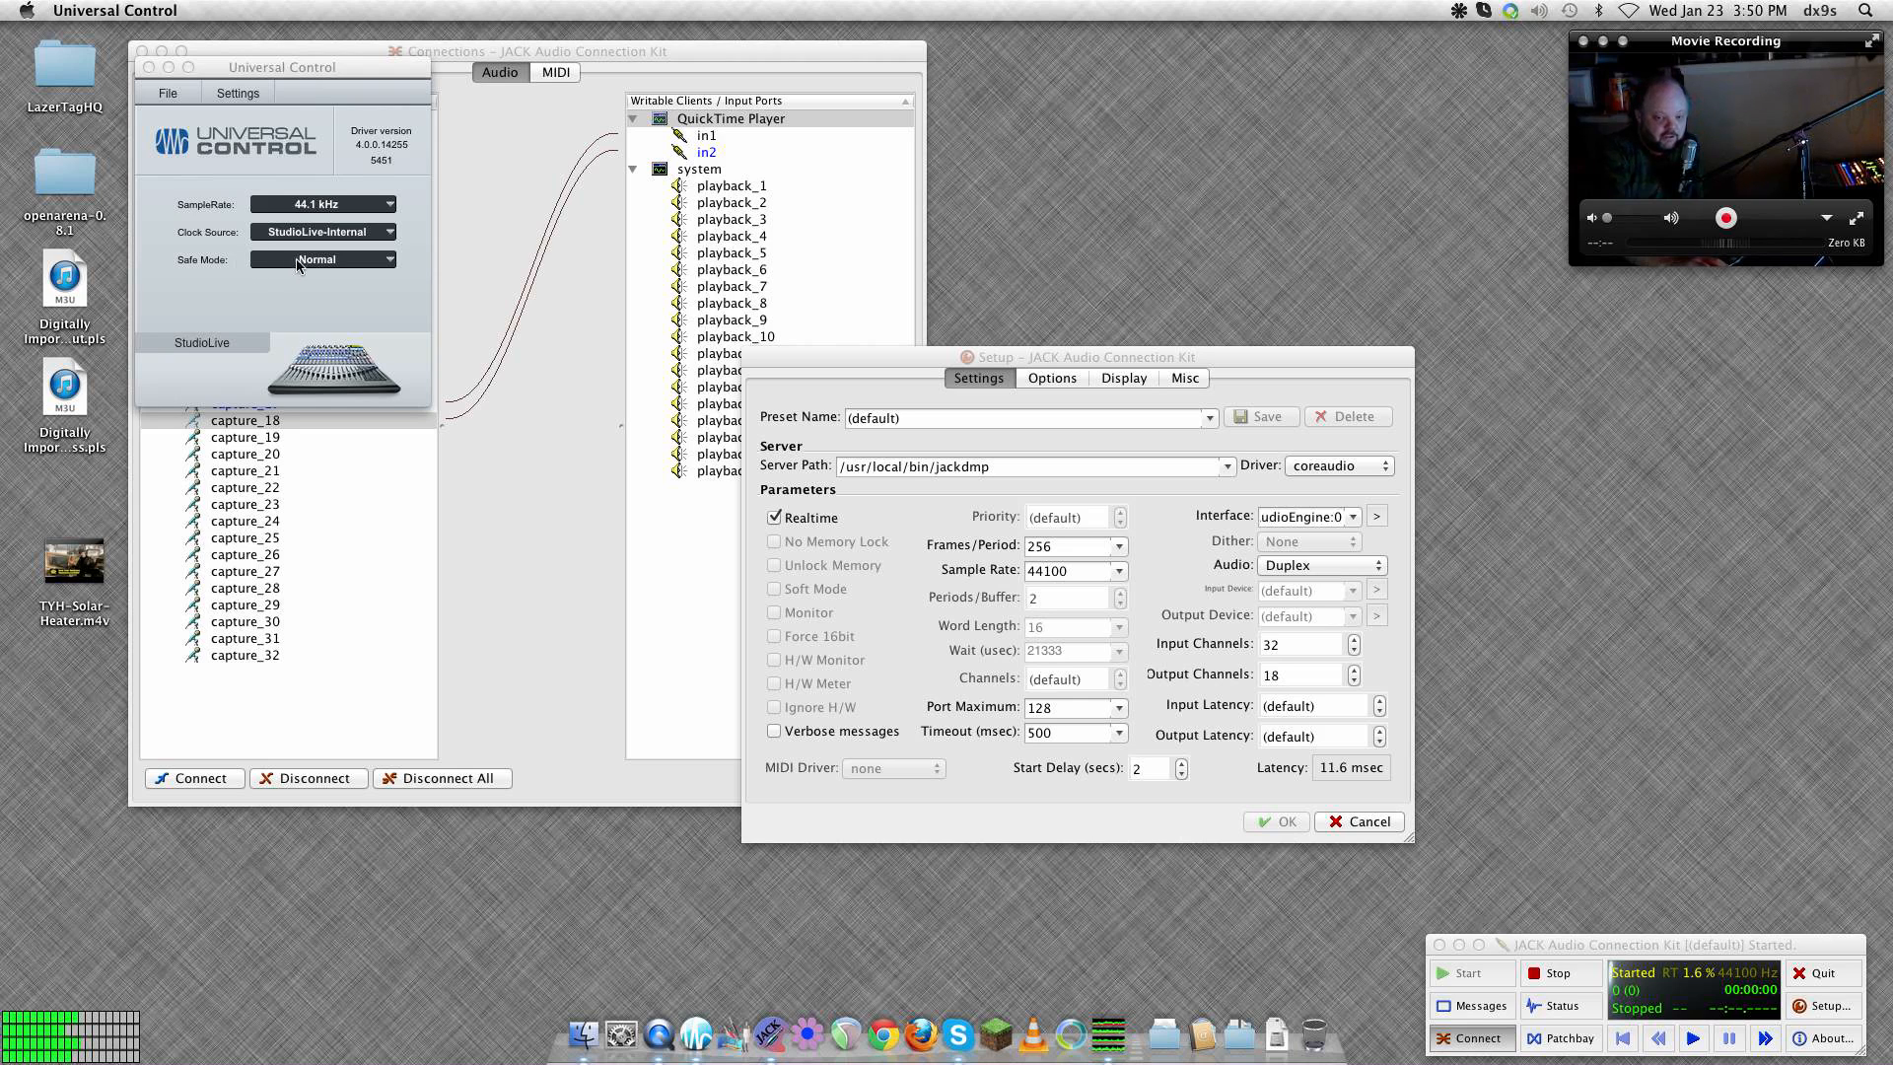
click(390, 260)
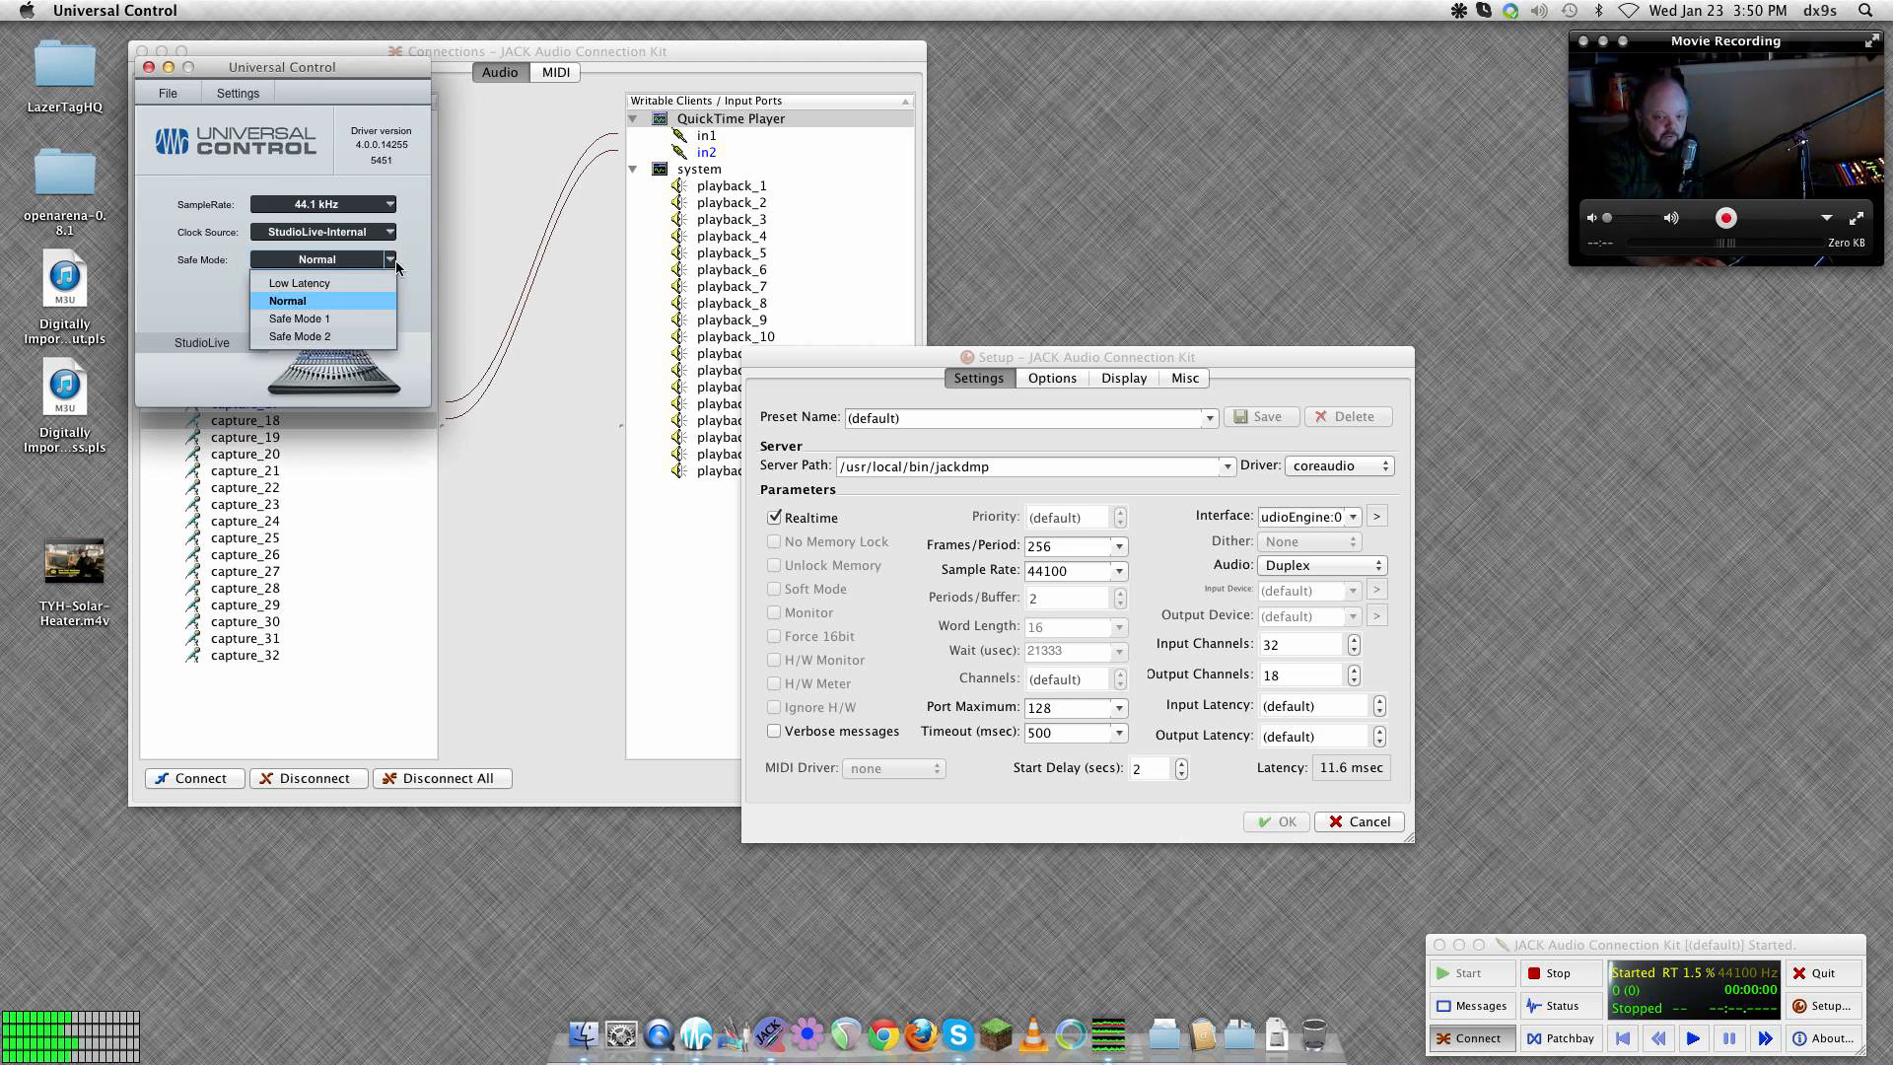
click(315, 71)
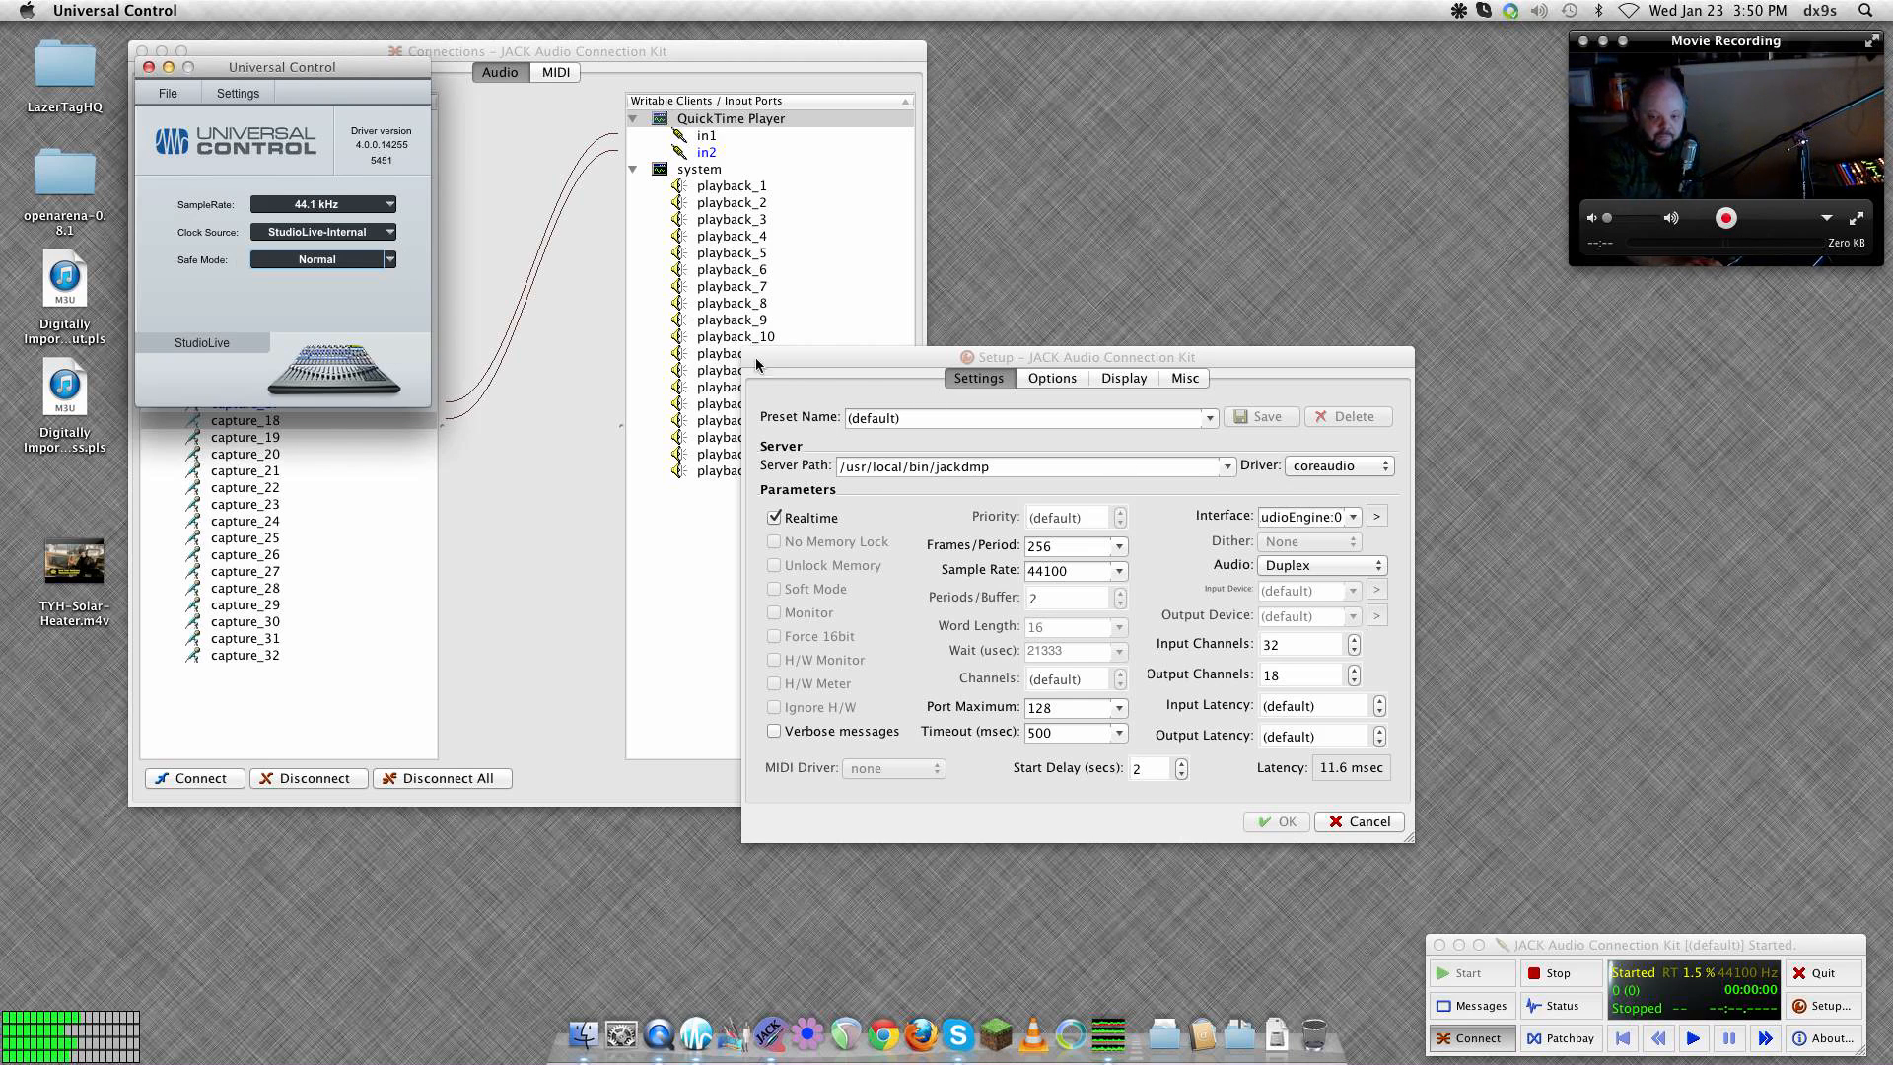
Search the system for "audio" and open Audio MIDI Setup.
key(super+space)
text(aud)
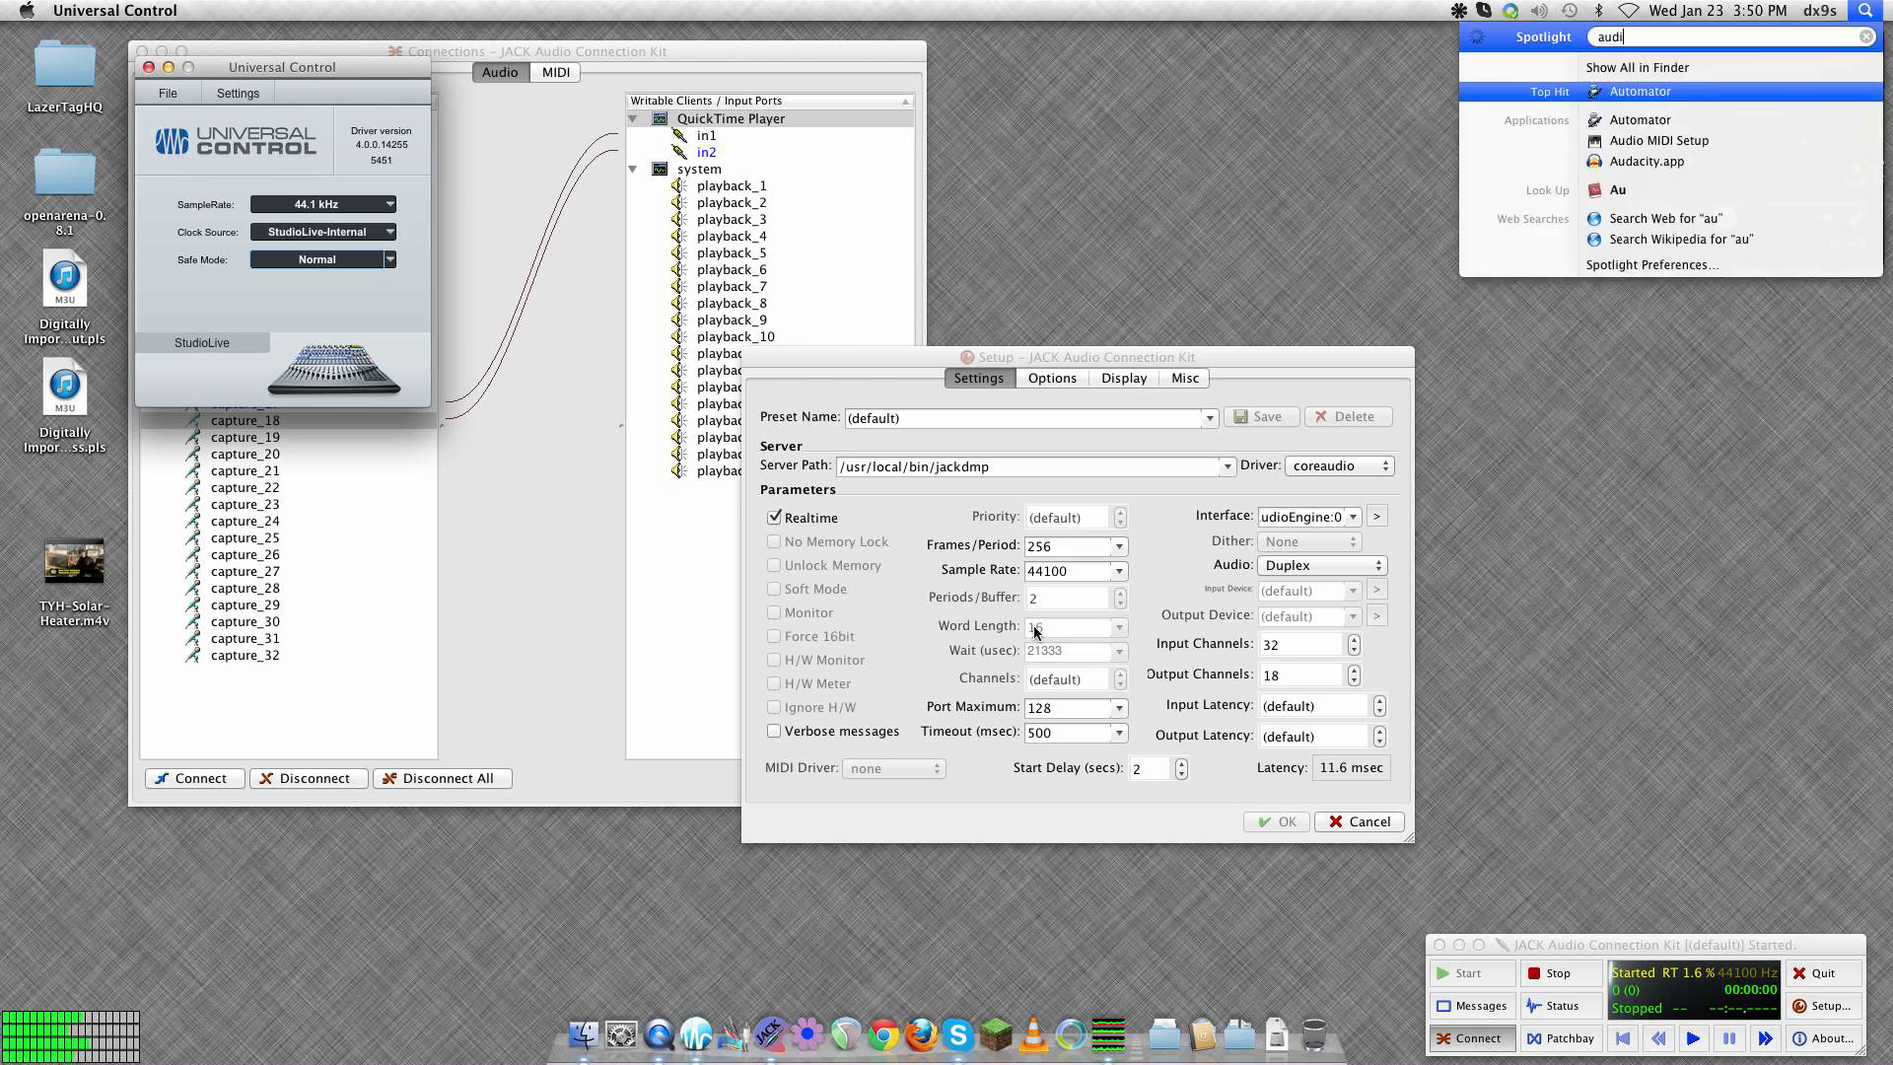
text(io)
key(Return)
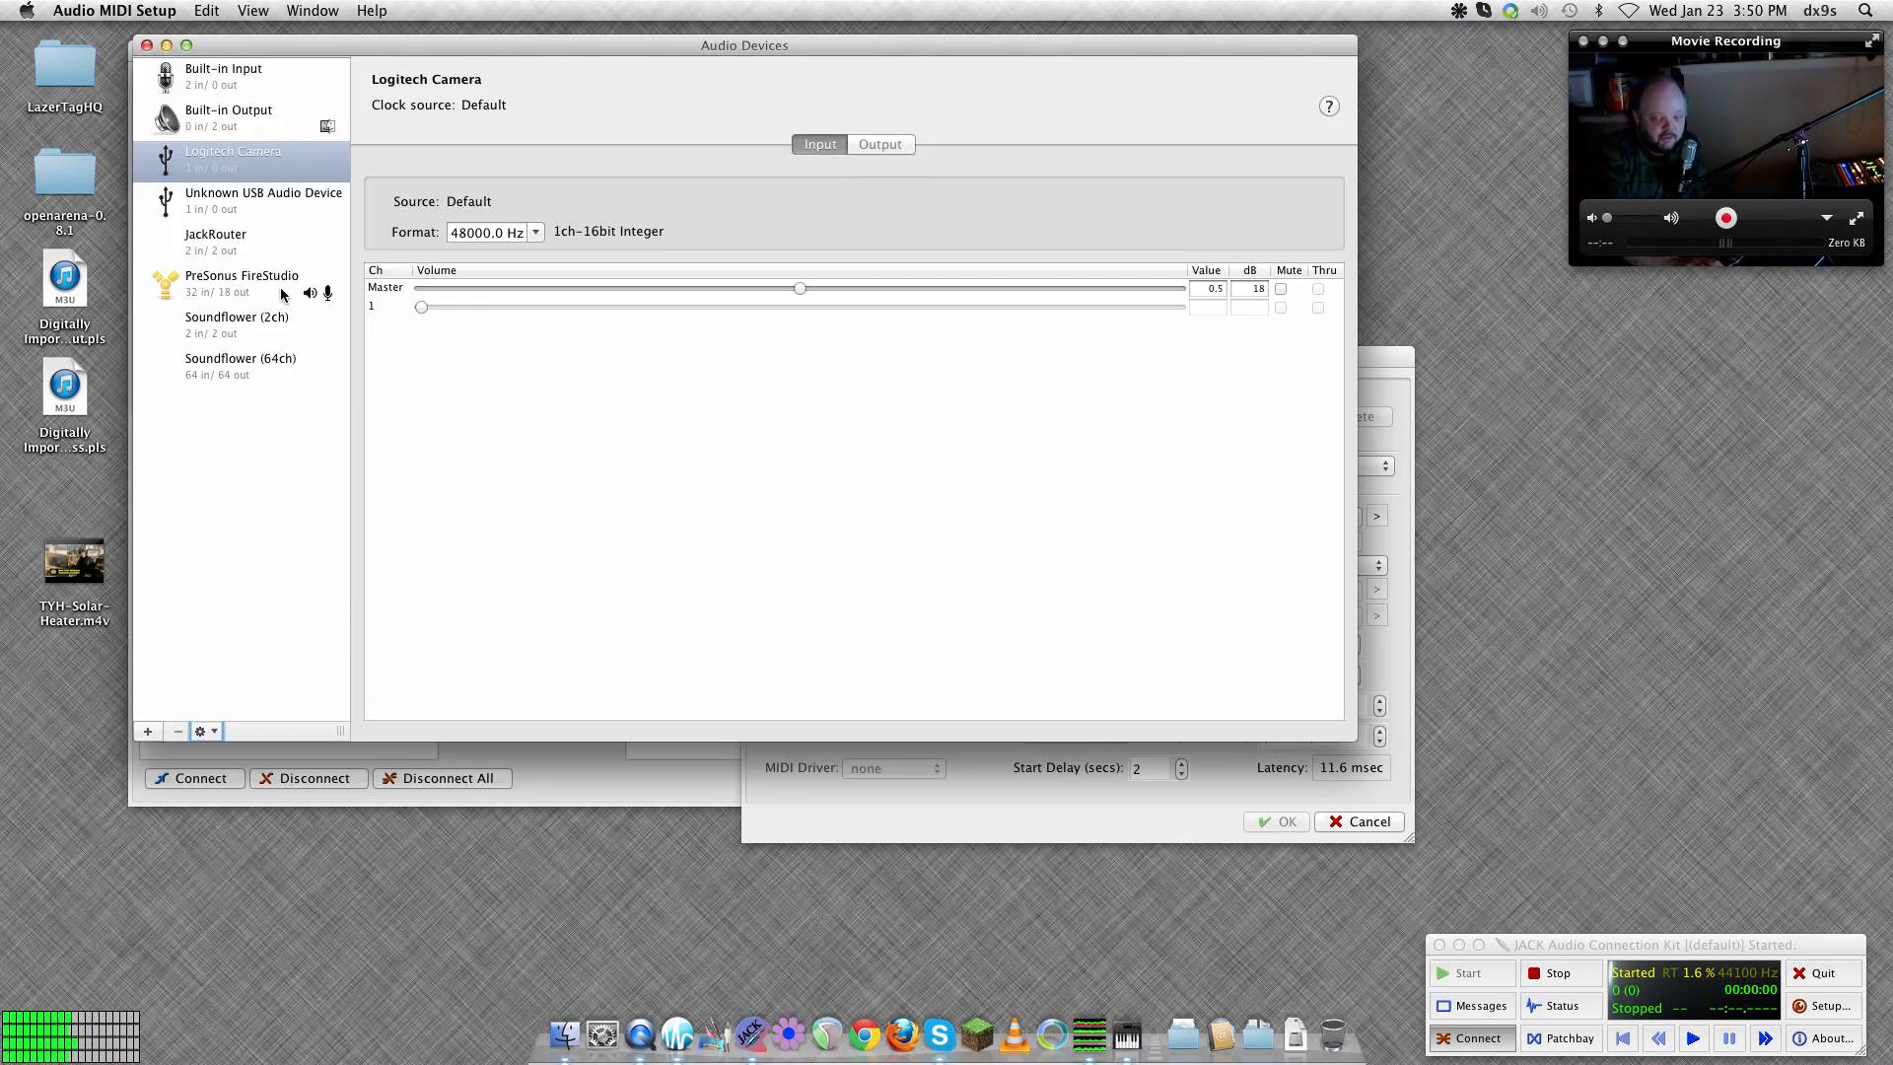
Examine the JackRouter device options and the PreSonus FireStudio input channels, enlarging the Audio Devices window to fit the whole channel list.
click(245, 298)
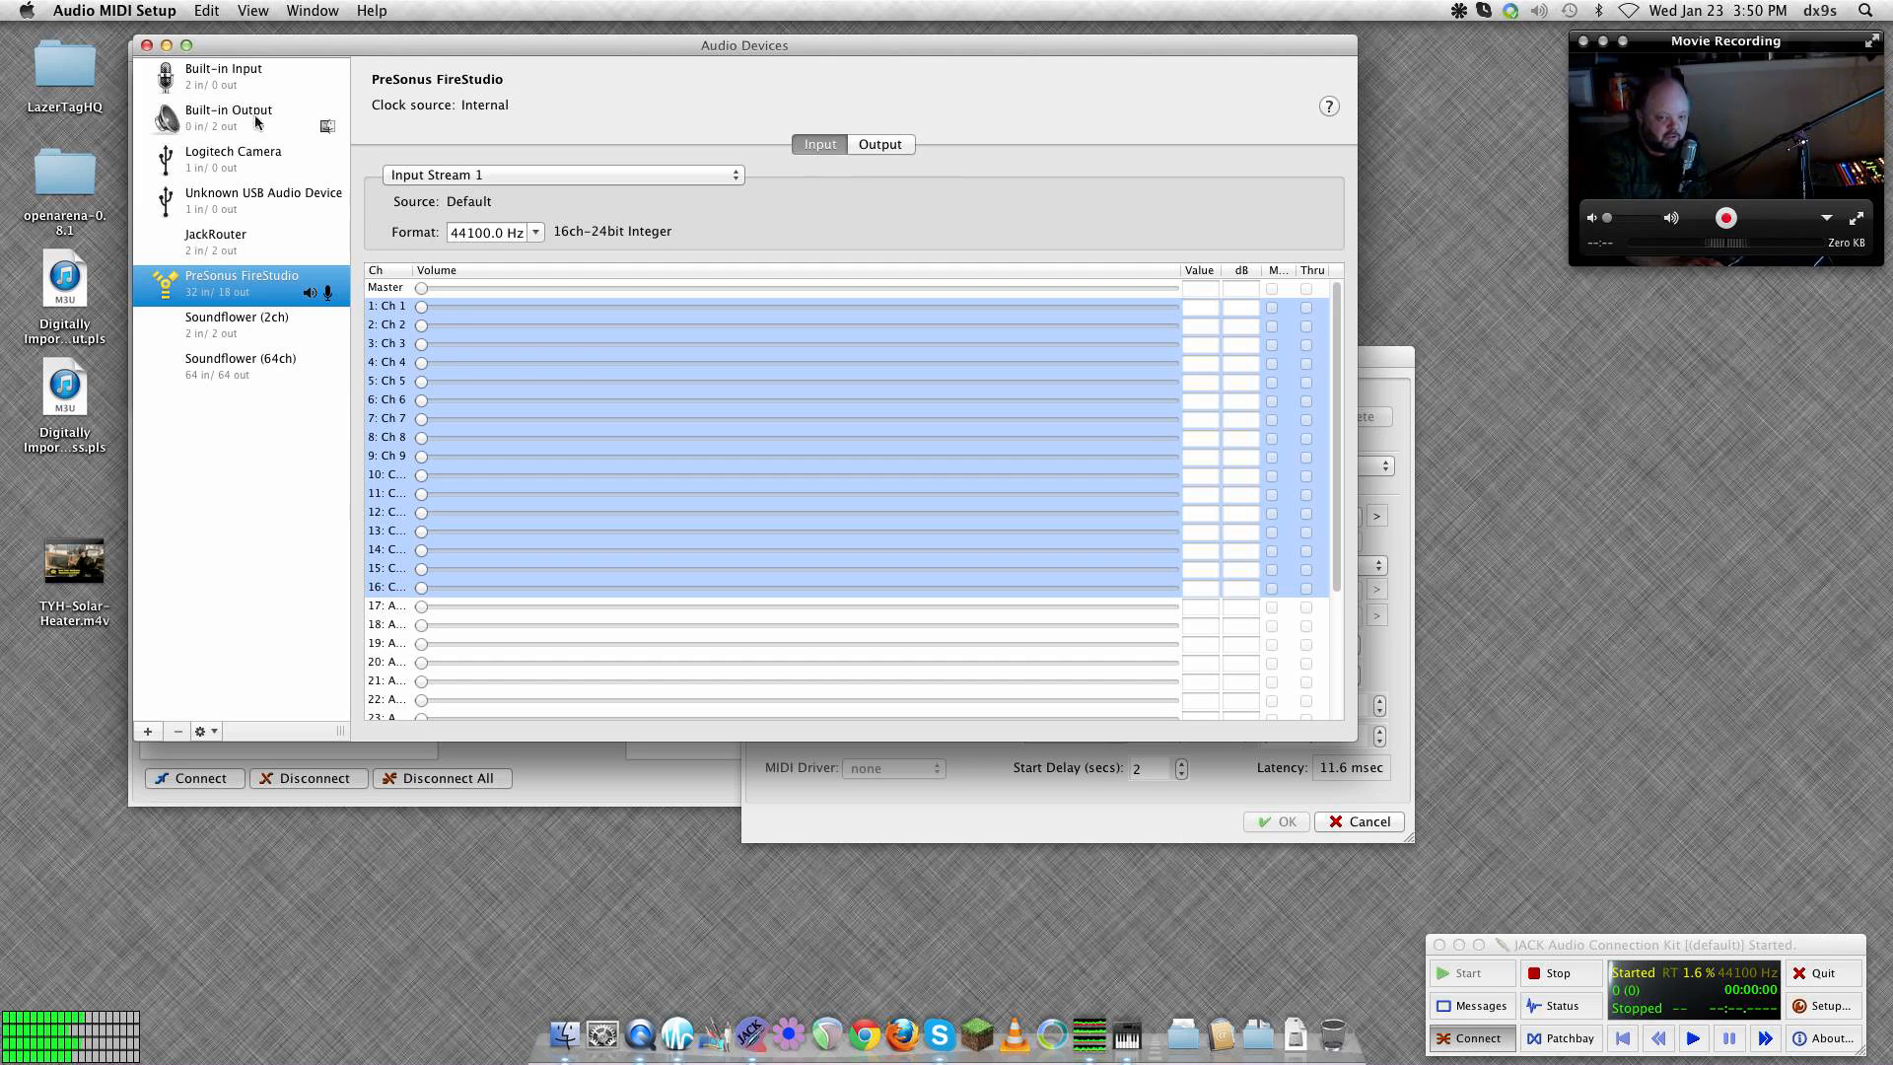
click(234, 234)
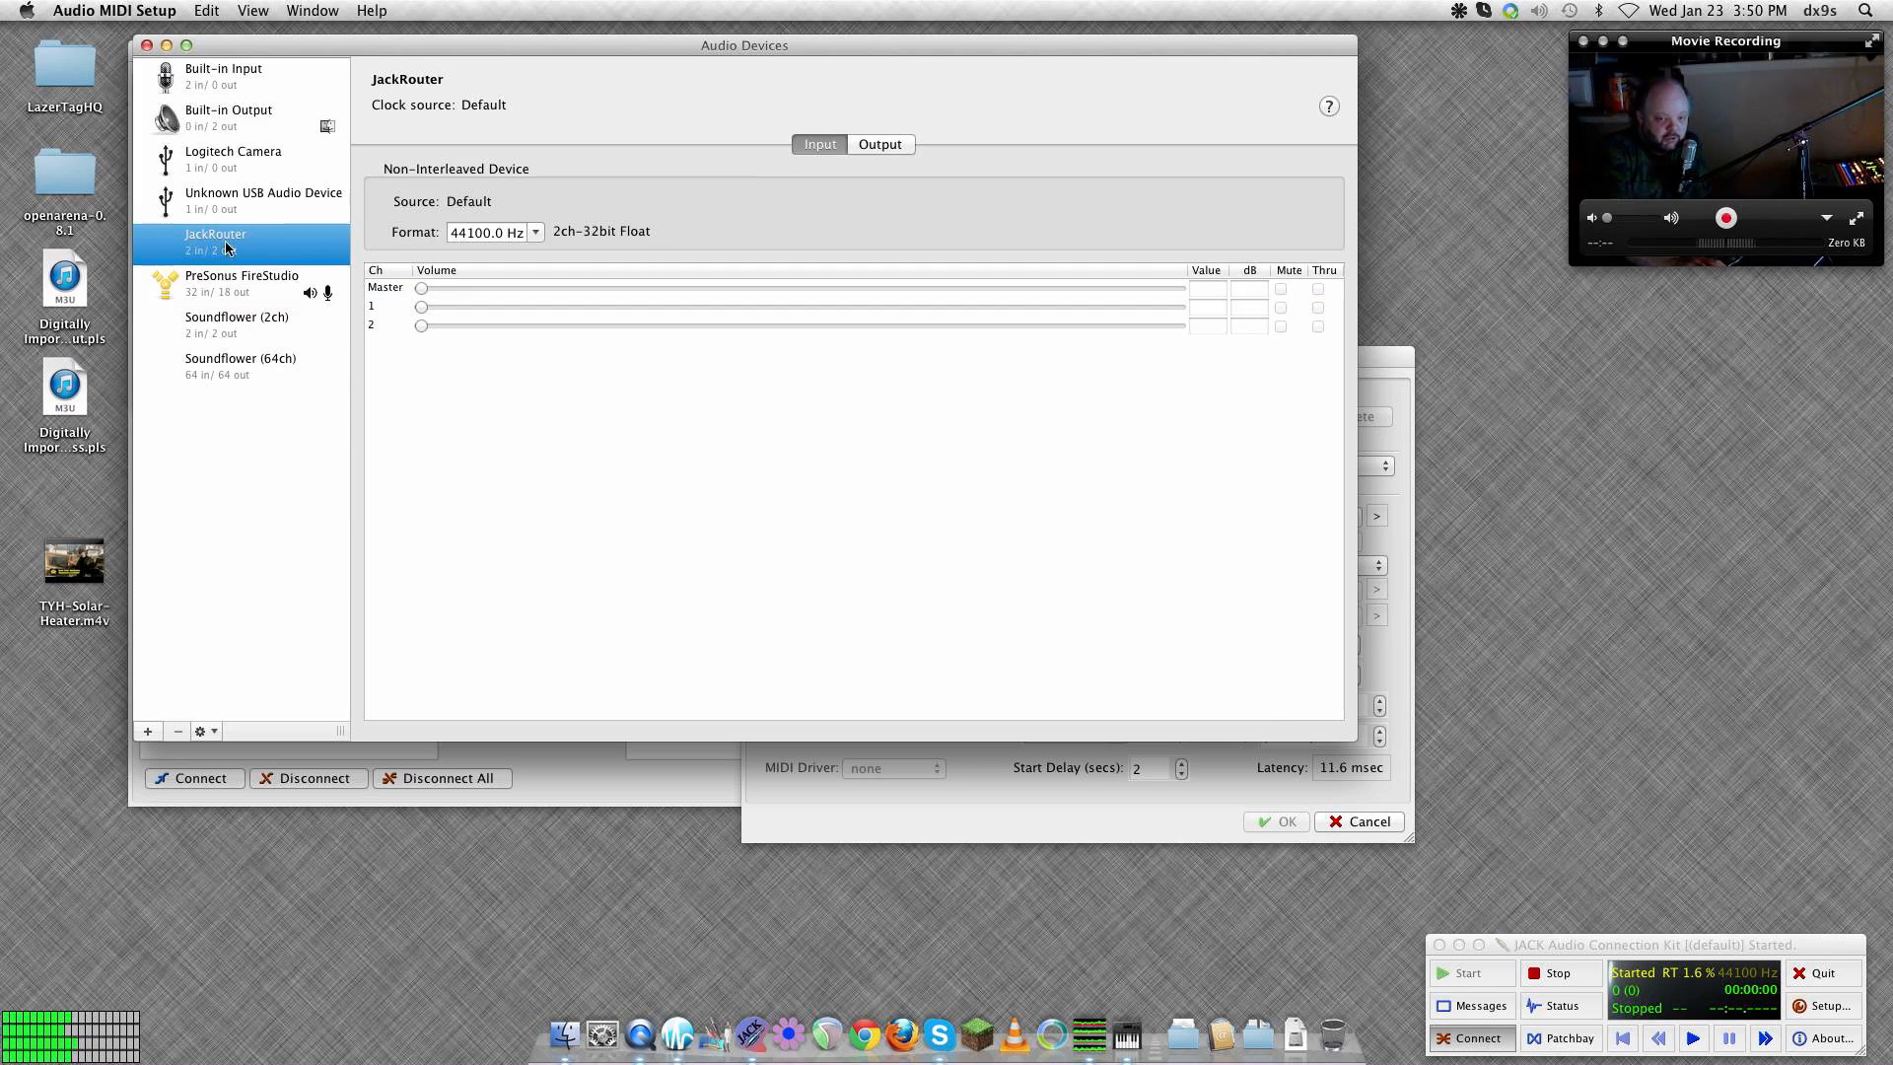
right_click(278, 252)
click(191, 468)
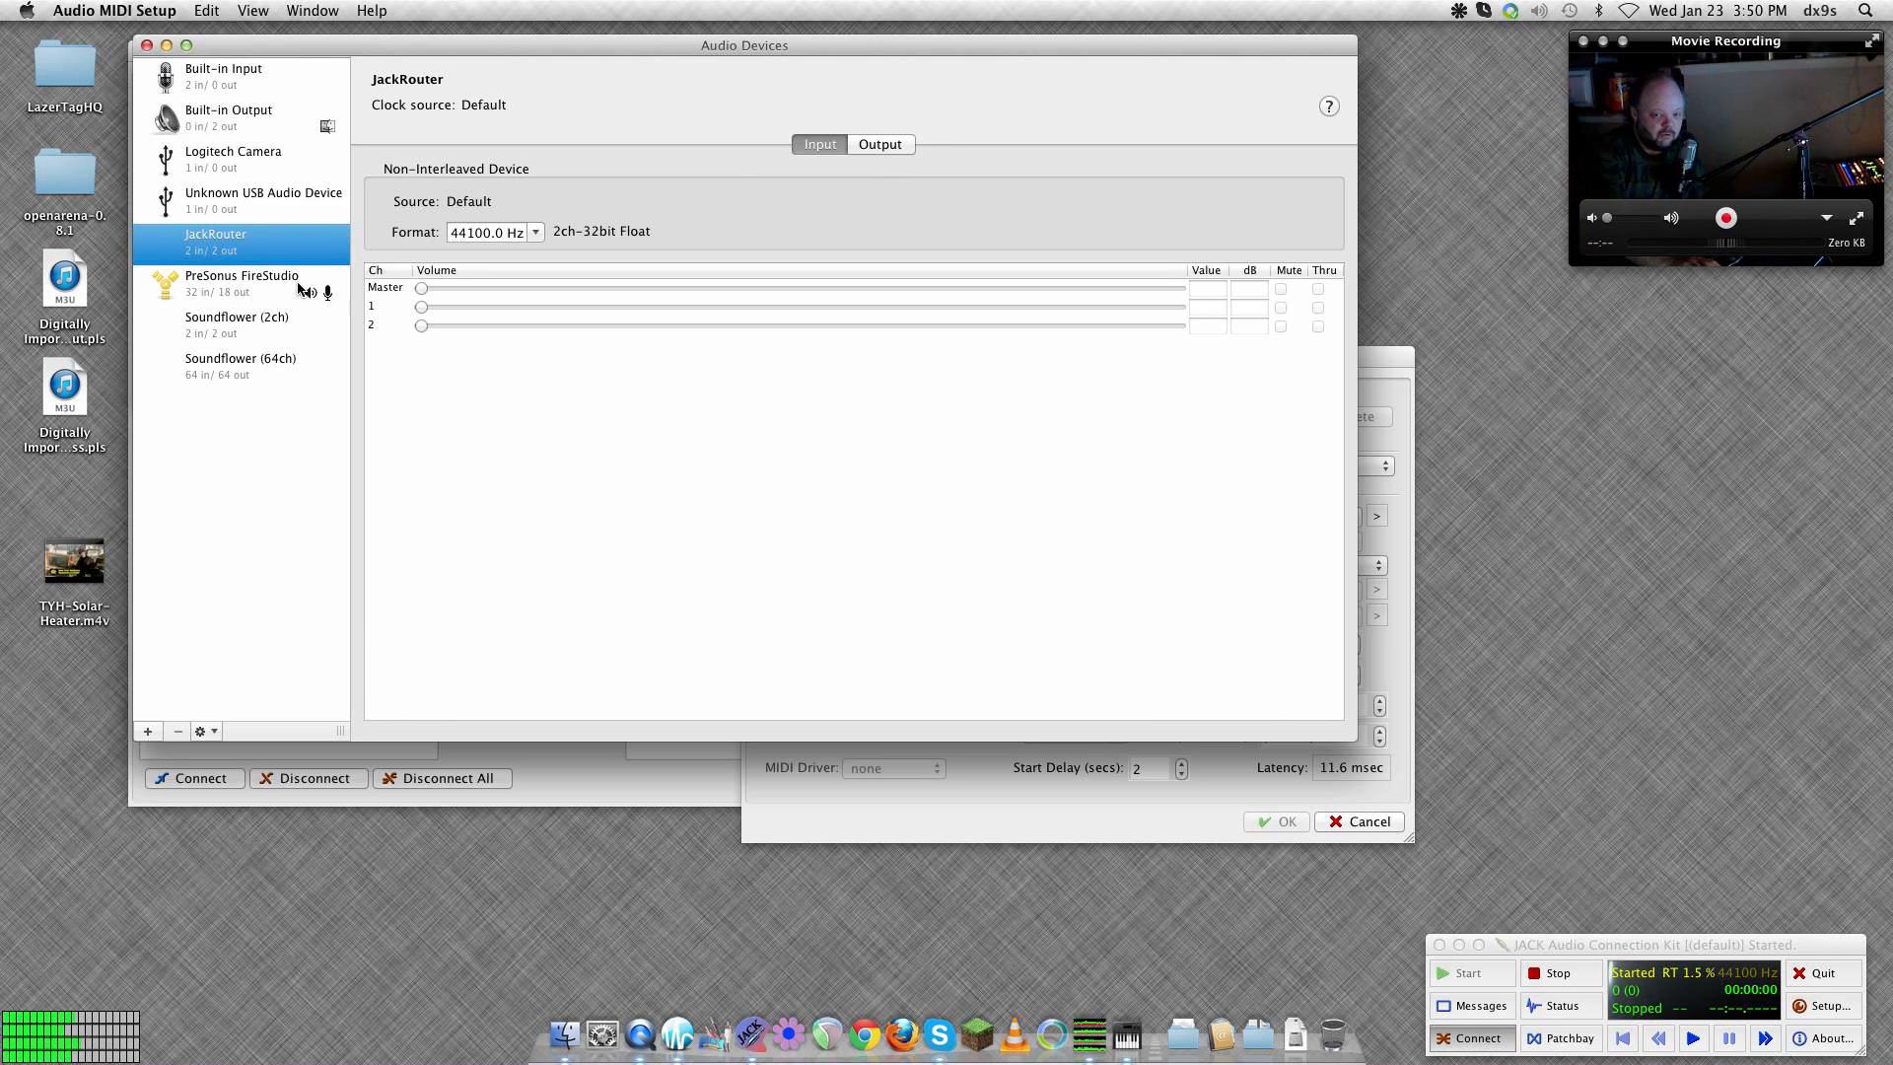
click(301, 287)
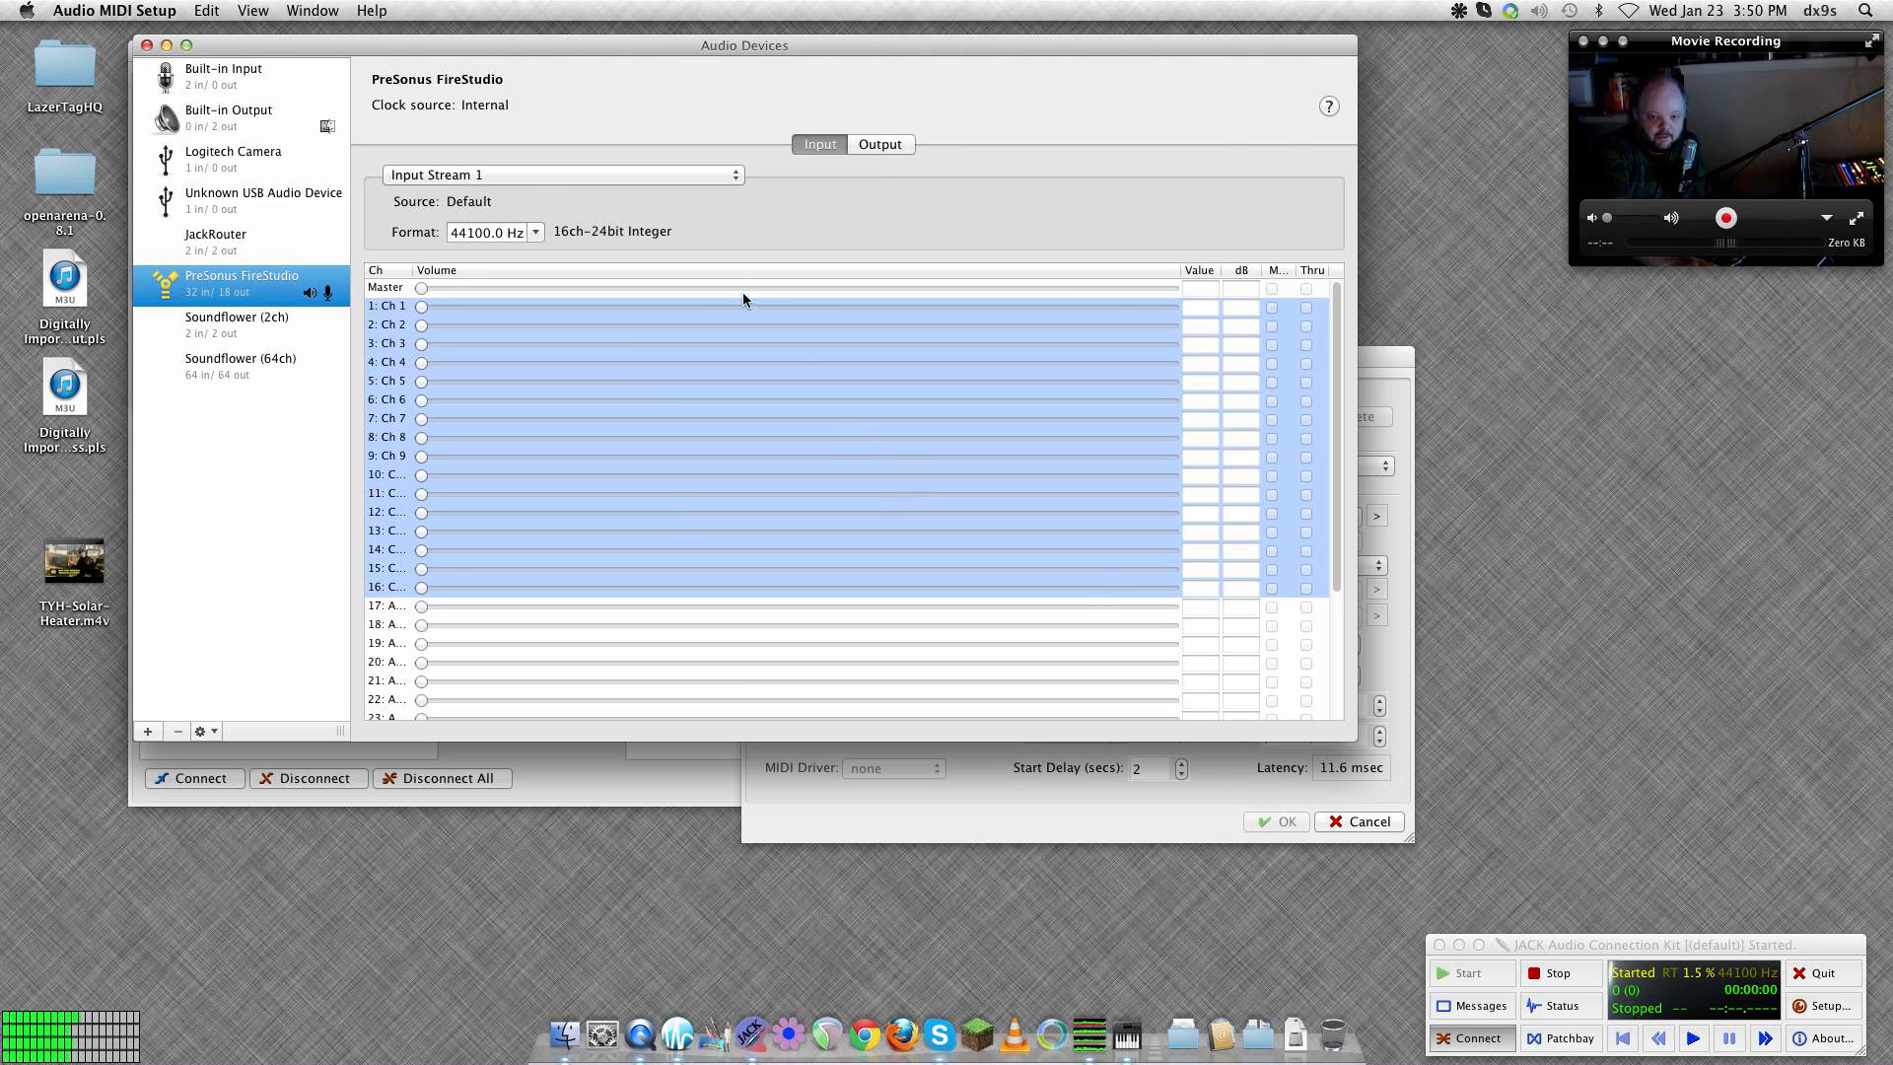
drag(1352, 735, 1365, 1001)
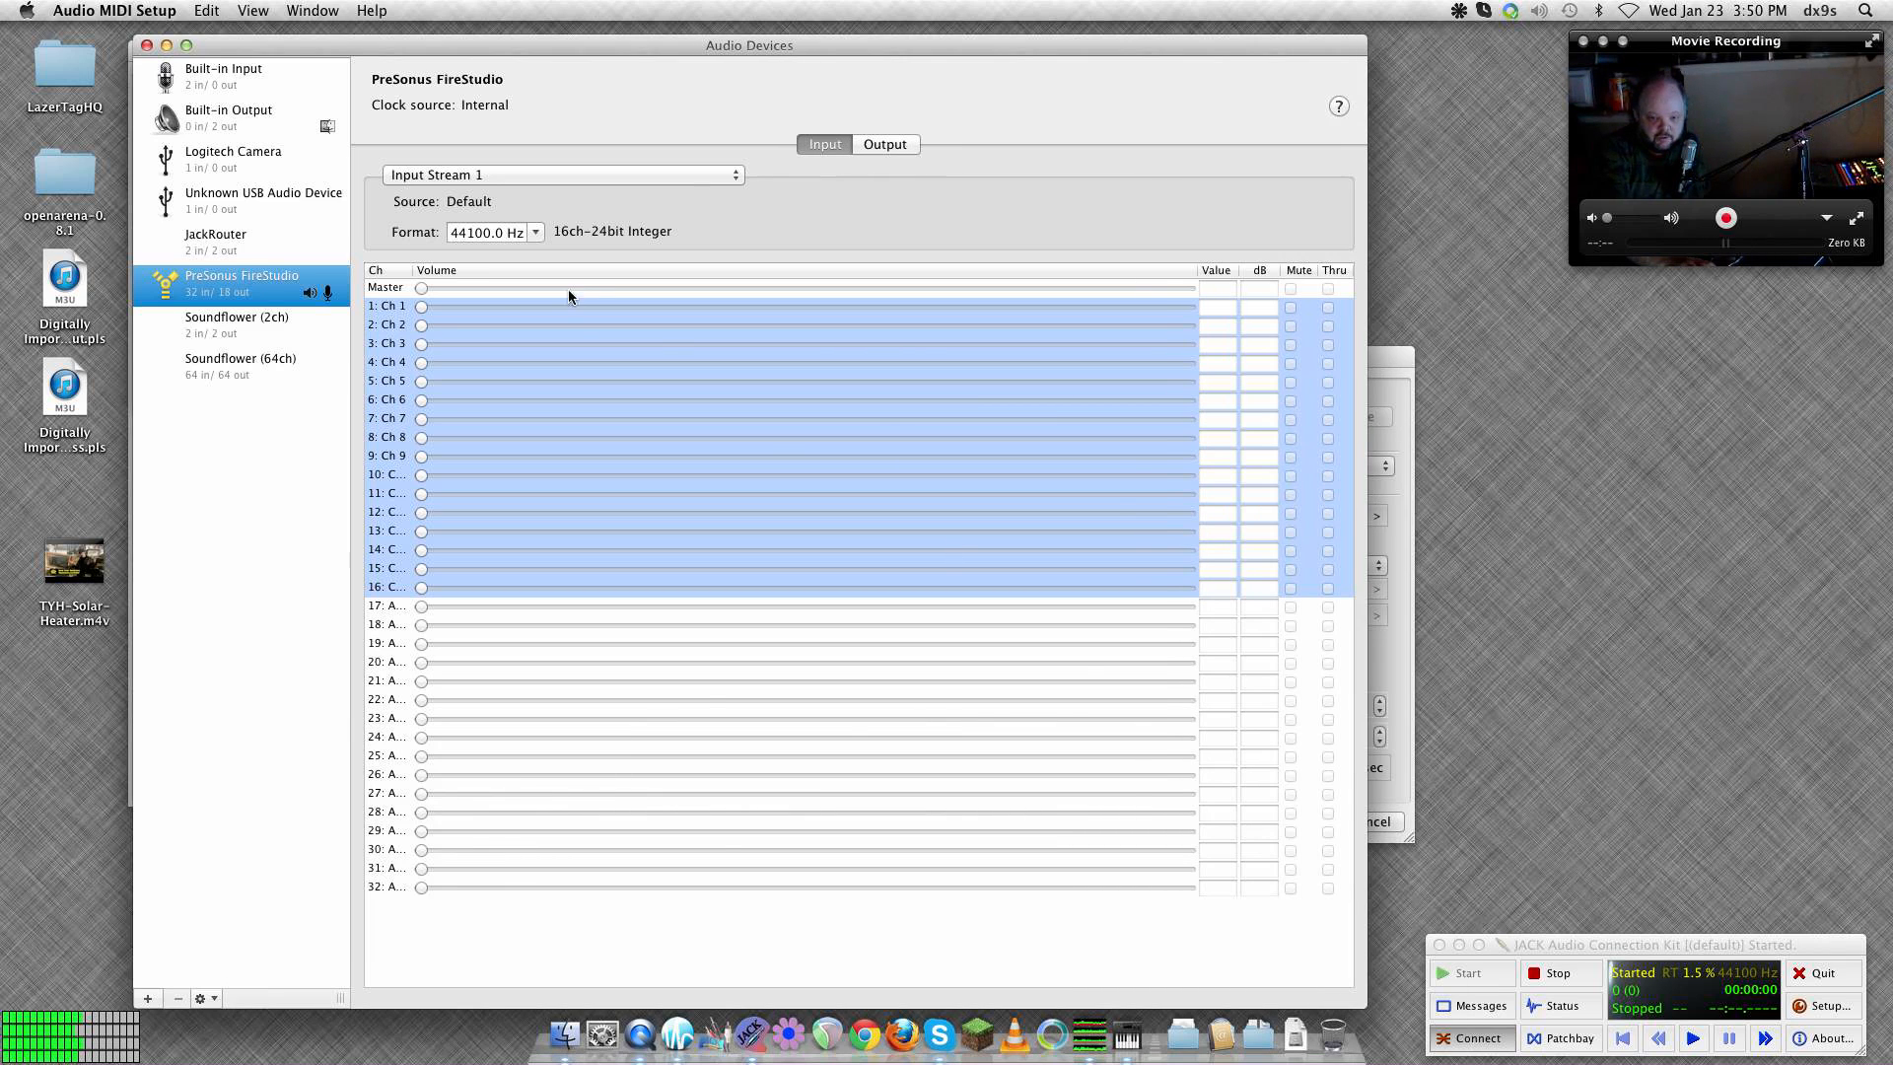
Examine the PreSonus FireStudio output channels and its stereo speaker configuration.
click(878, 144)
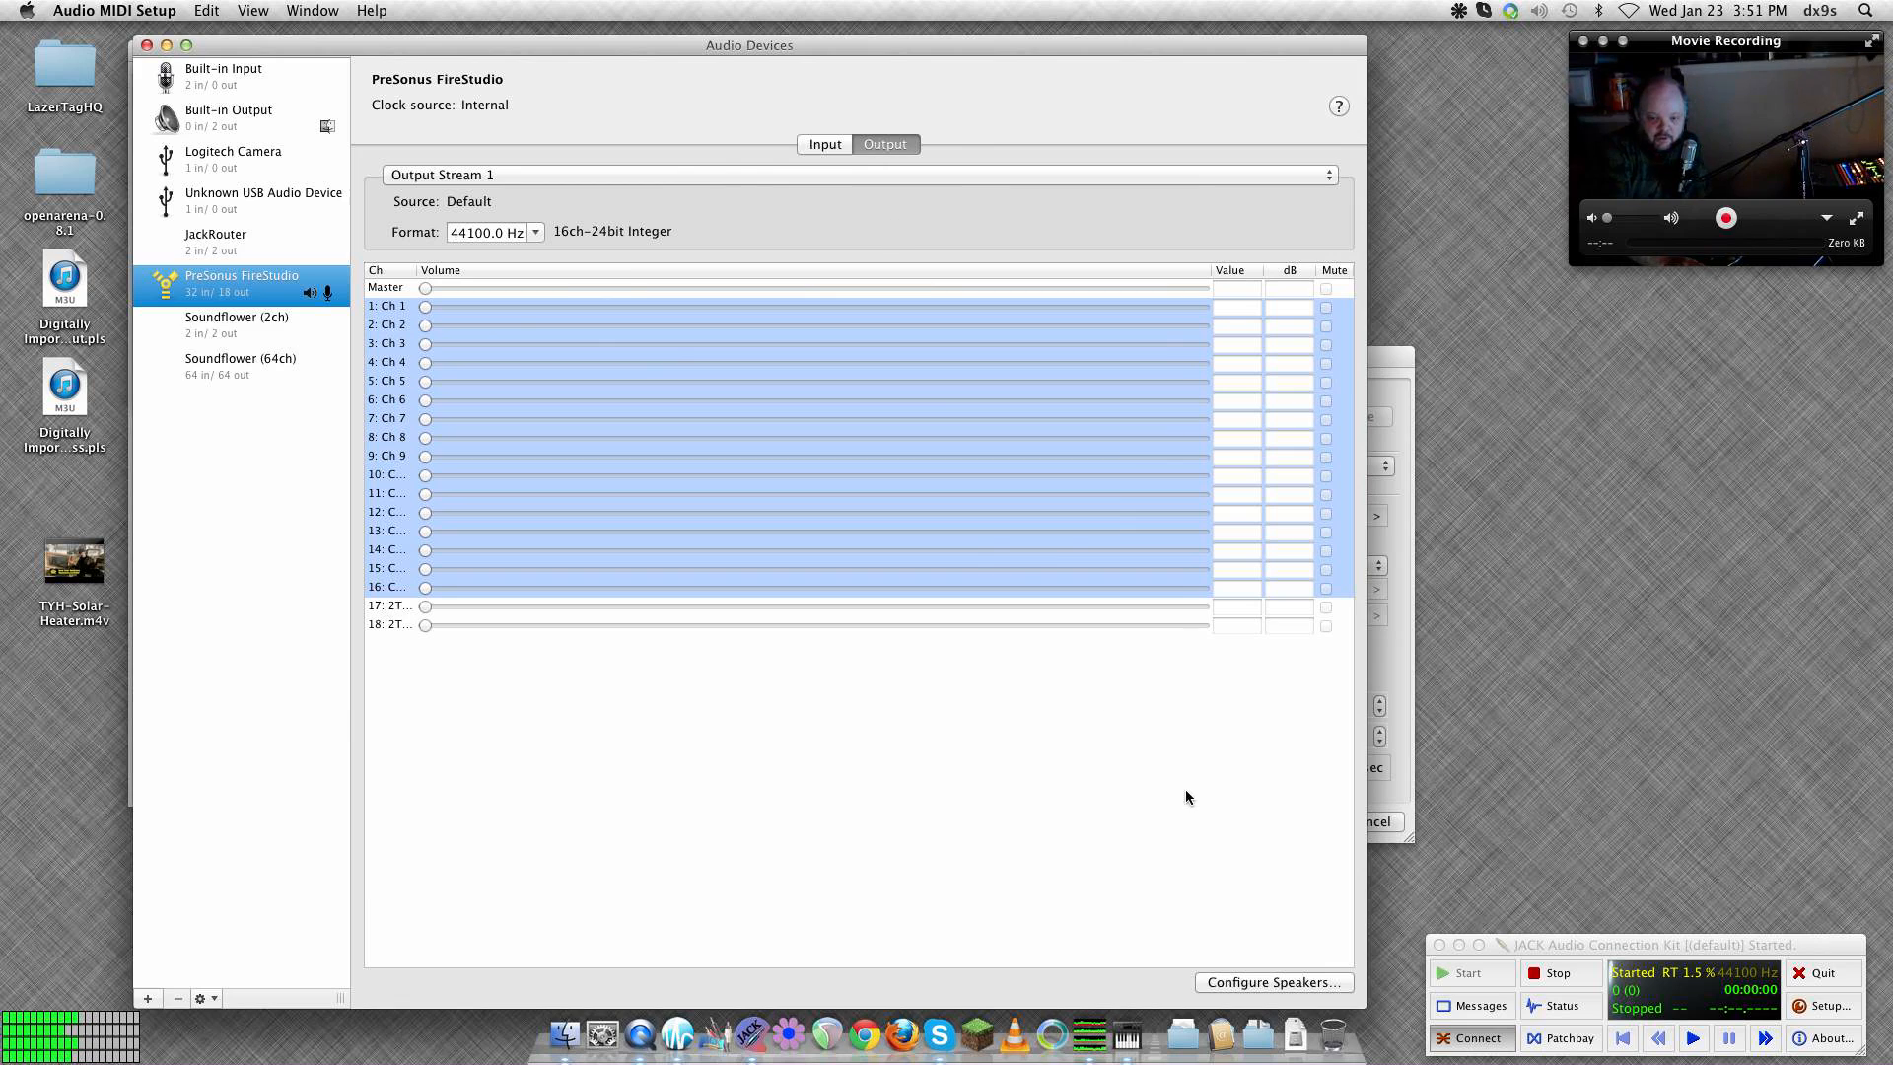
click(1247, 983)
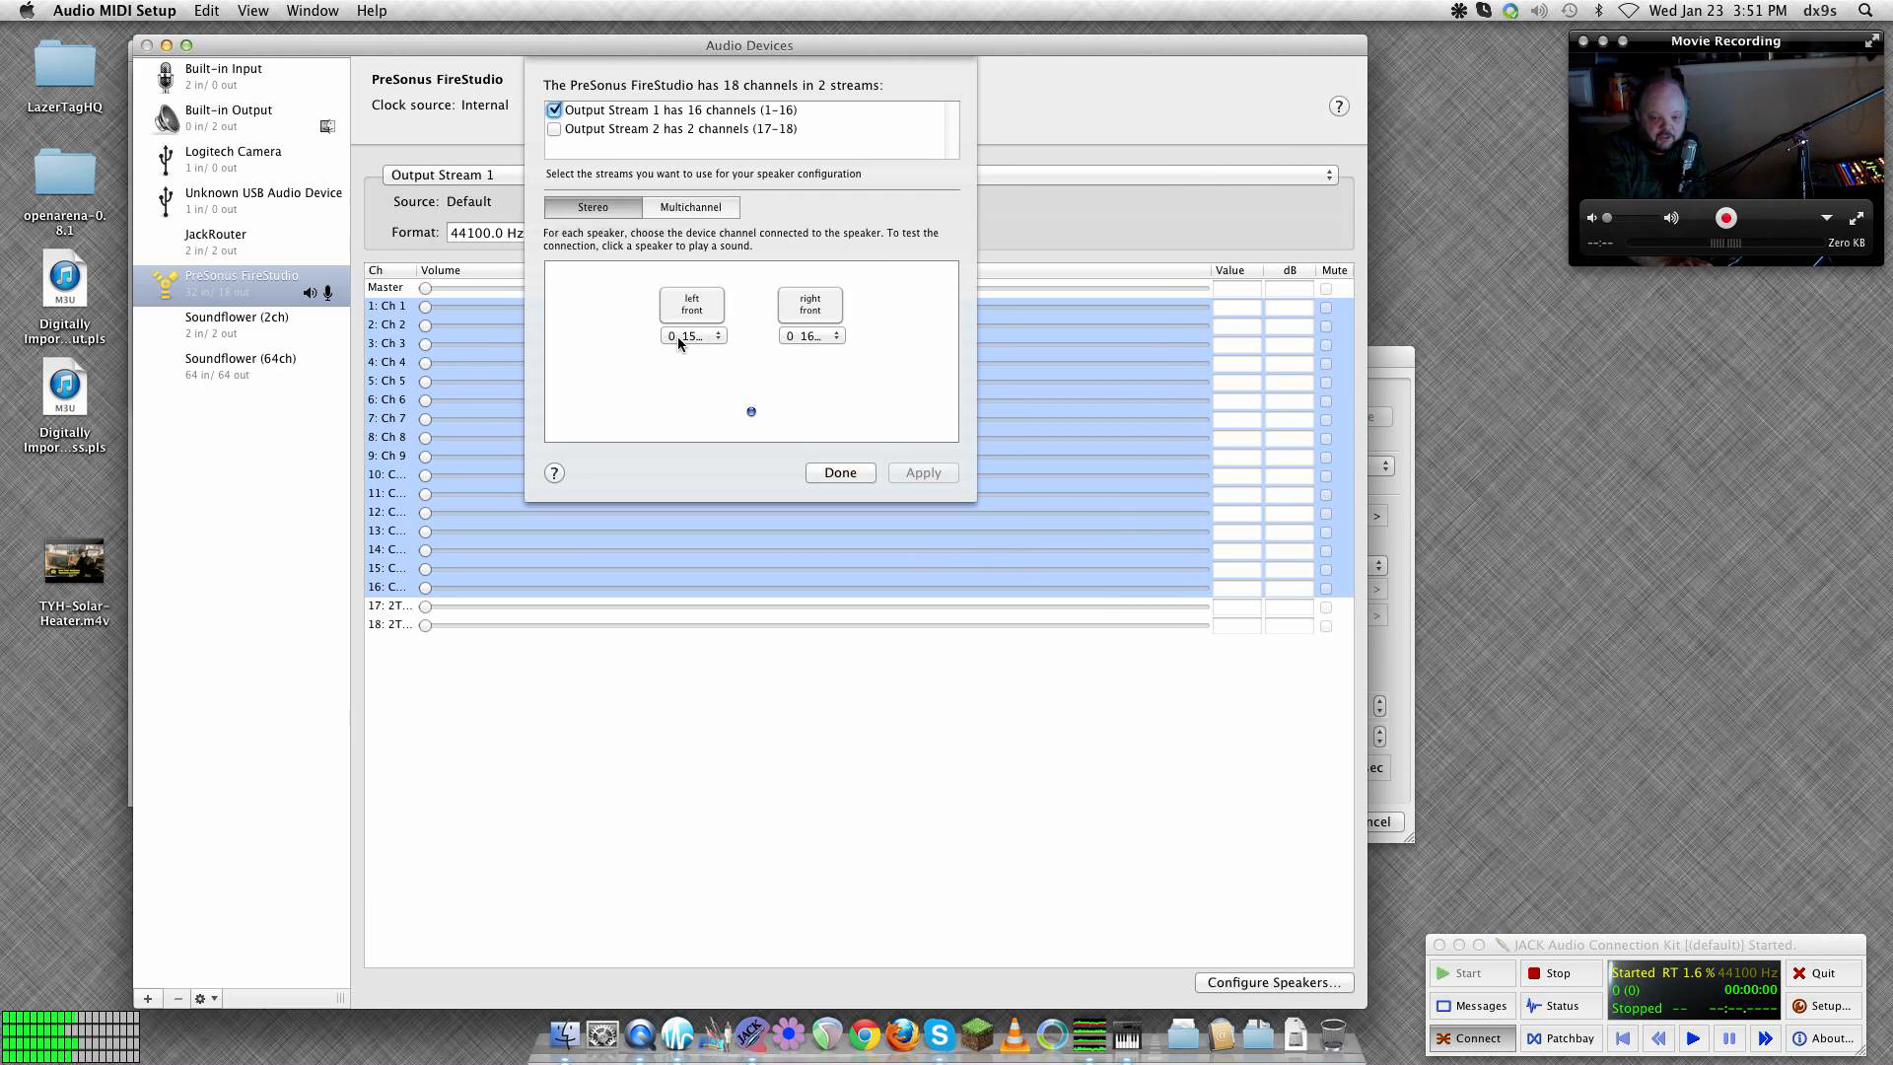
click(844, 474)
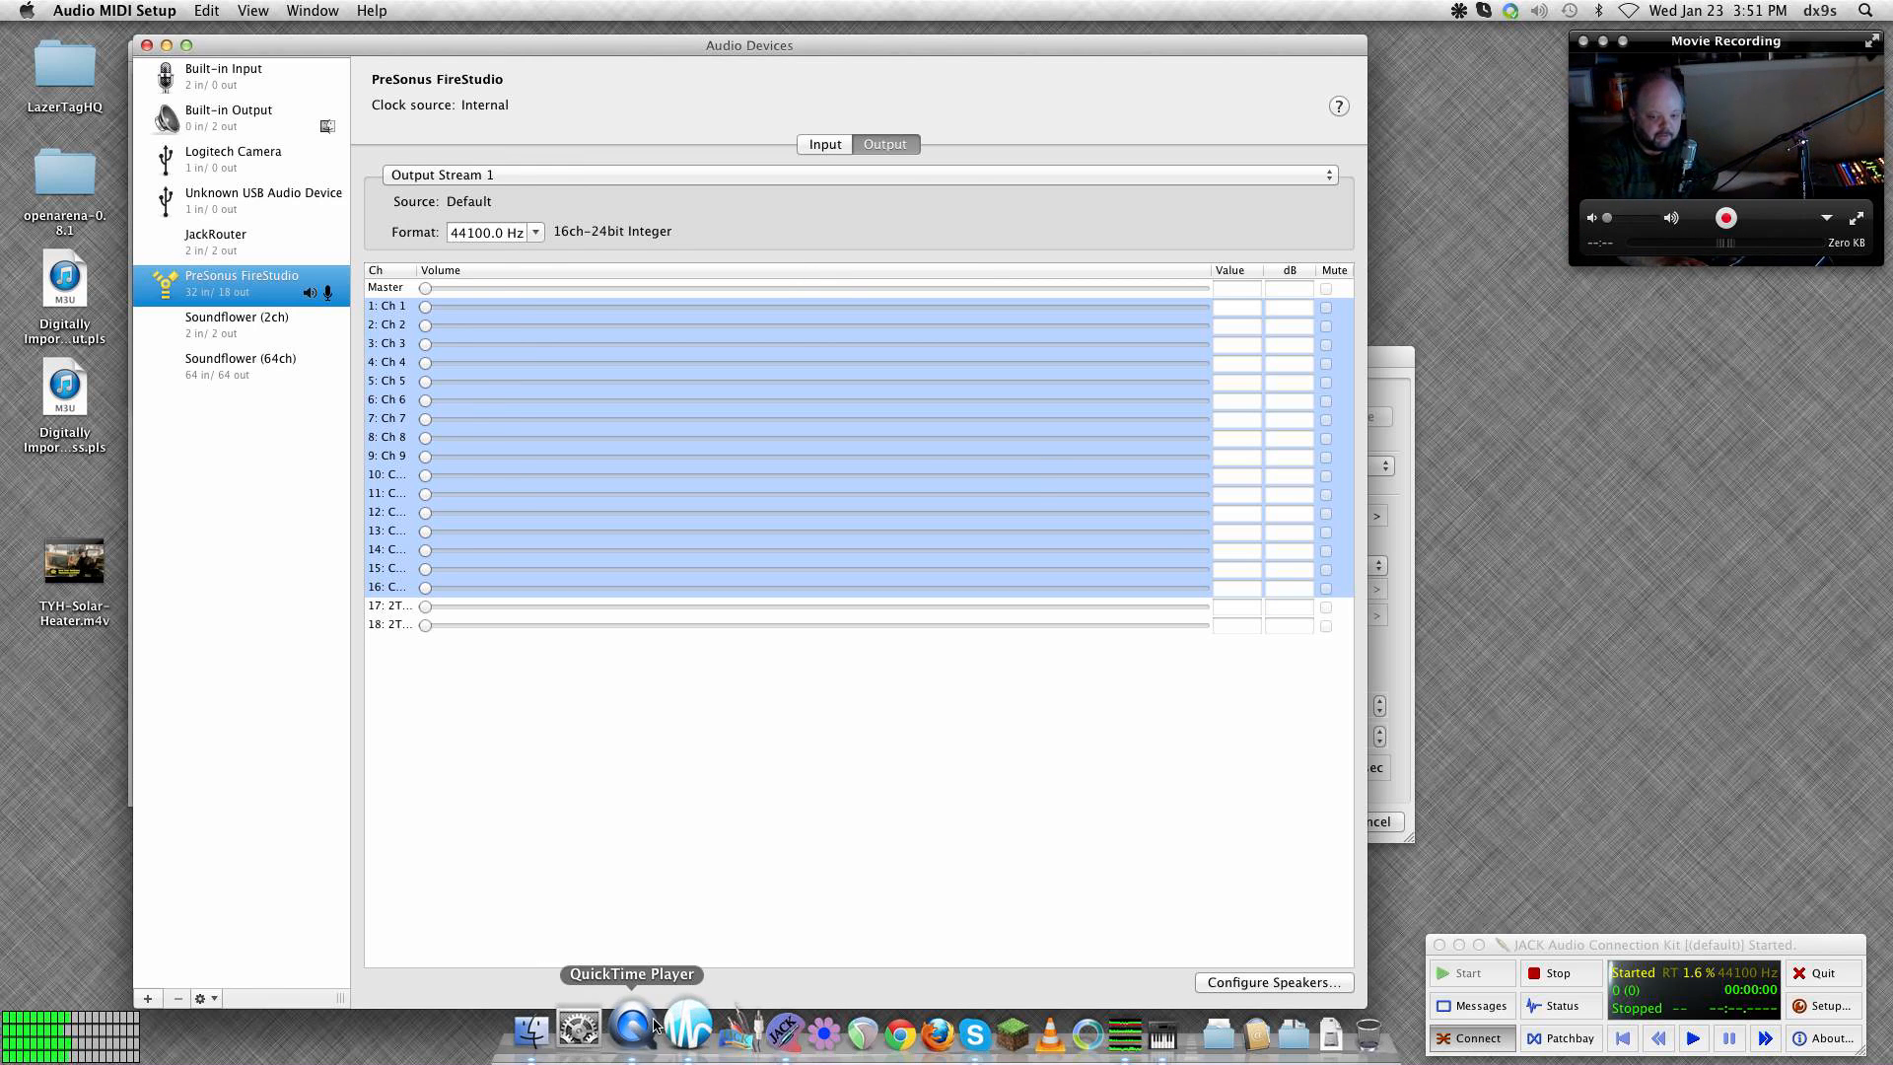
Switch to Universal Control and examine the FireWire input buttons on the upper channels of the StudioLive mixer.
click(693, 1030)
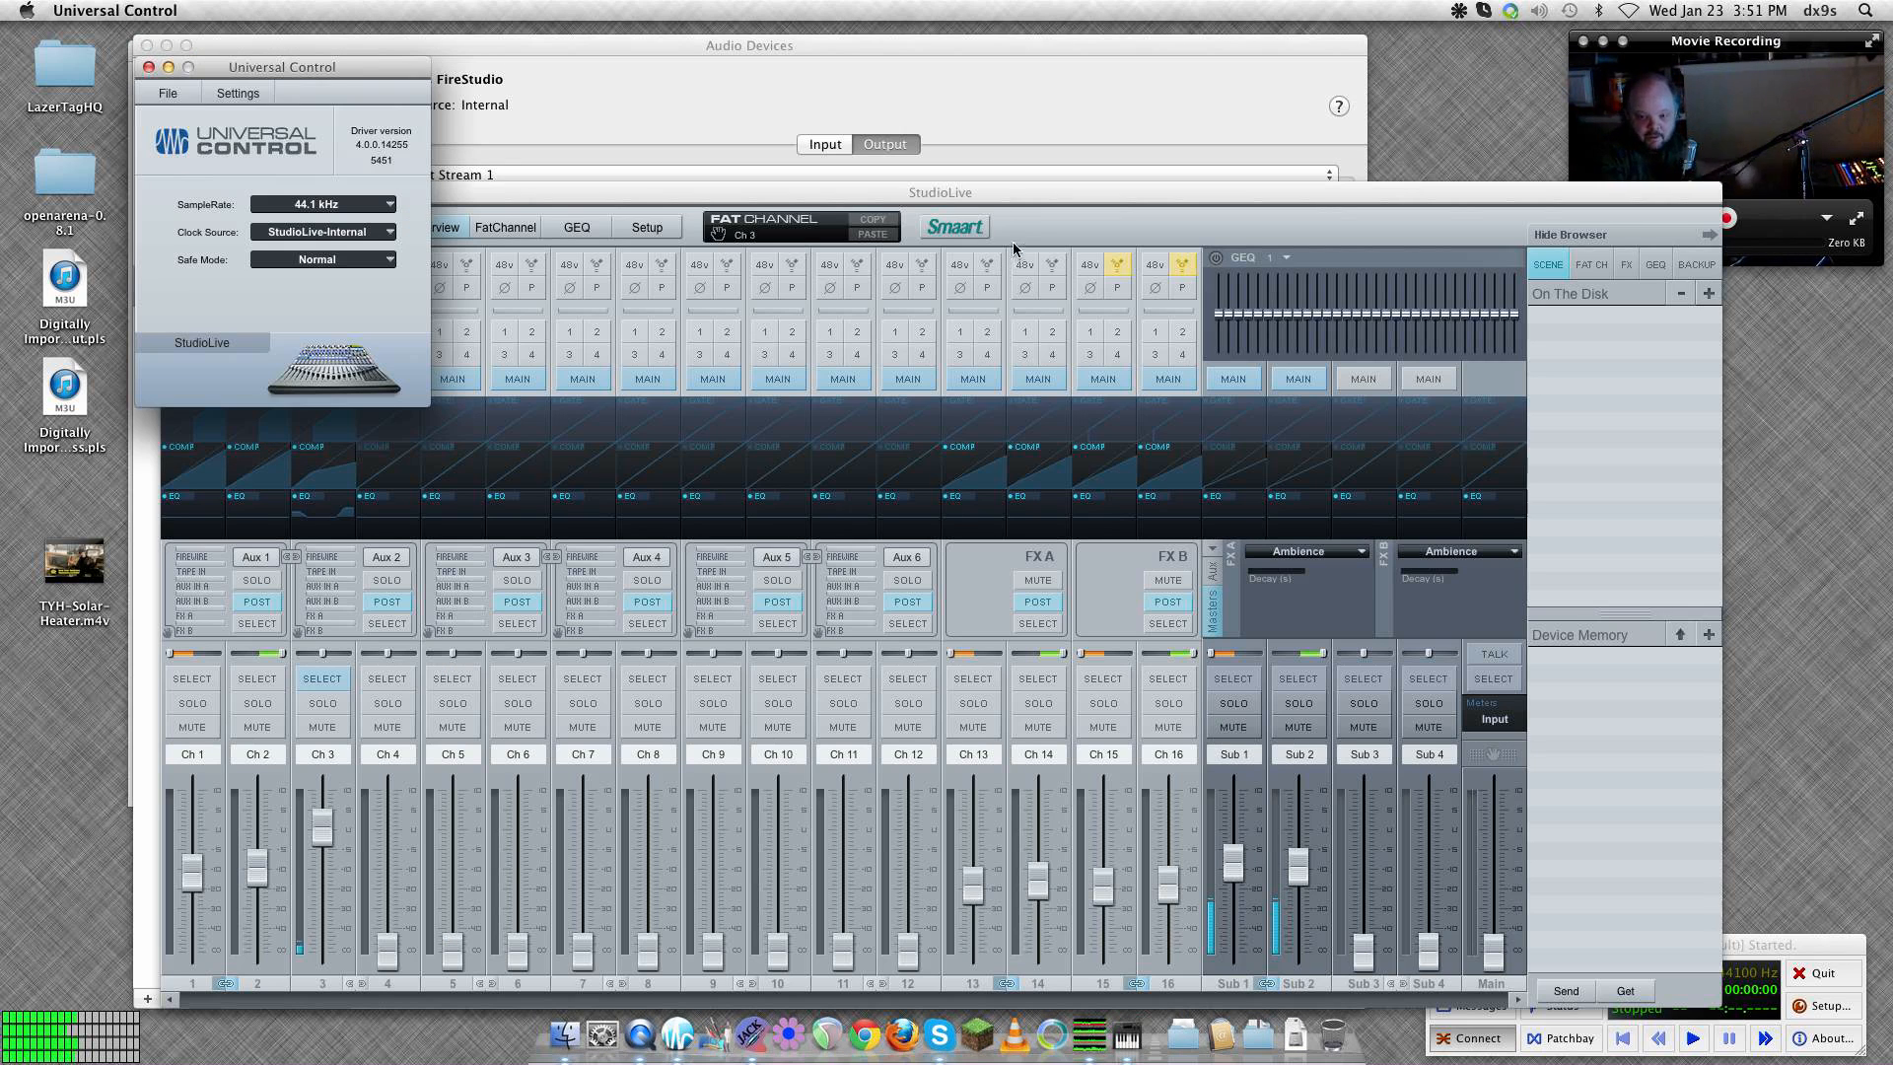
click(1003, 268)
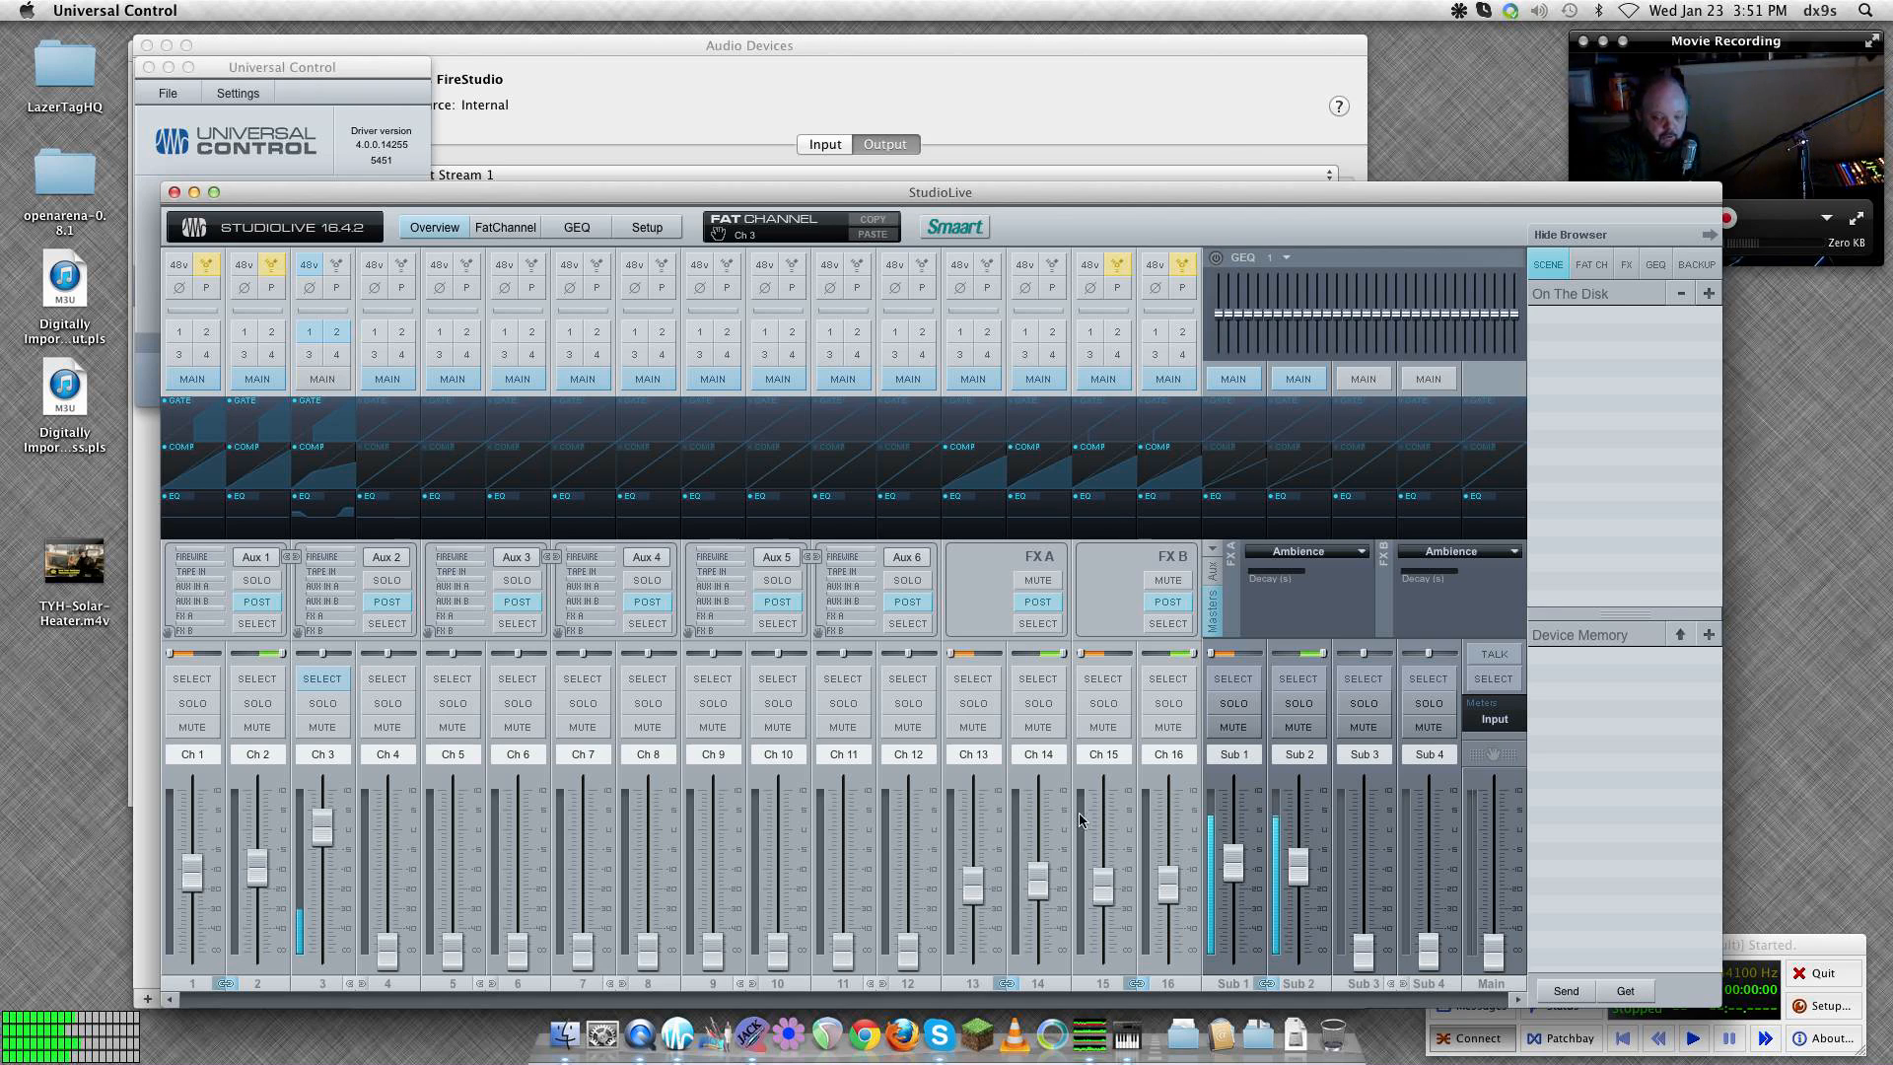
click(1117, 266)
Close the Audio Devices and StudioLive mixer windows and minimize the Universal Control window.
click(511, 45)
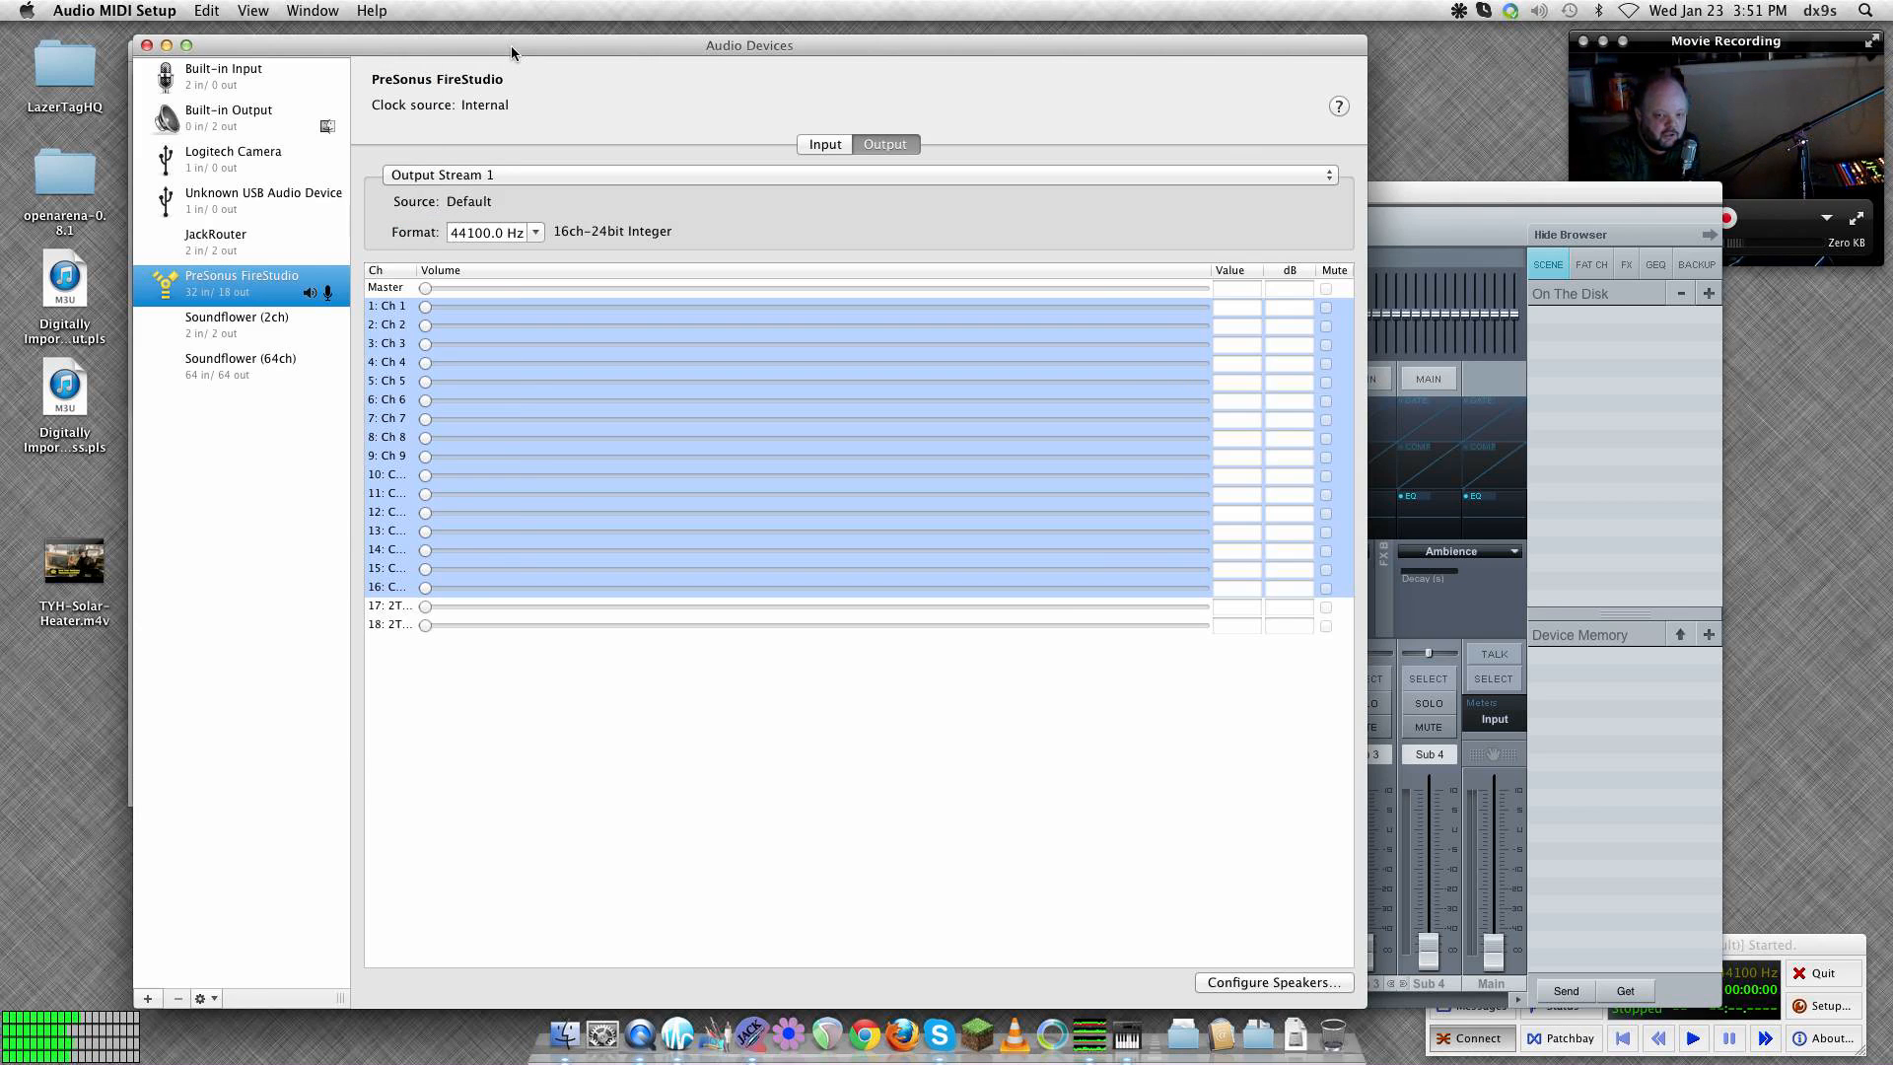
click(146, 45)
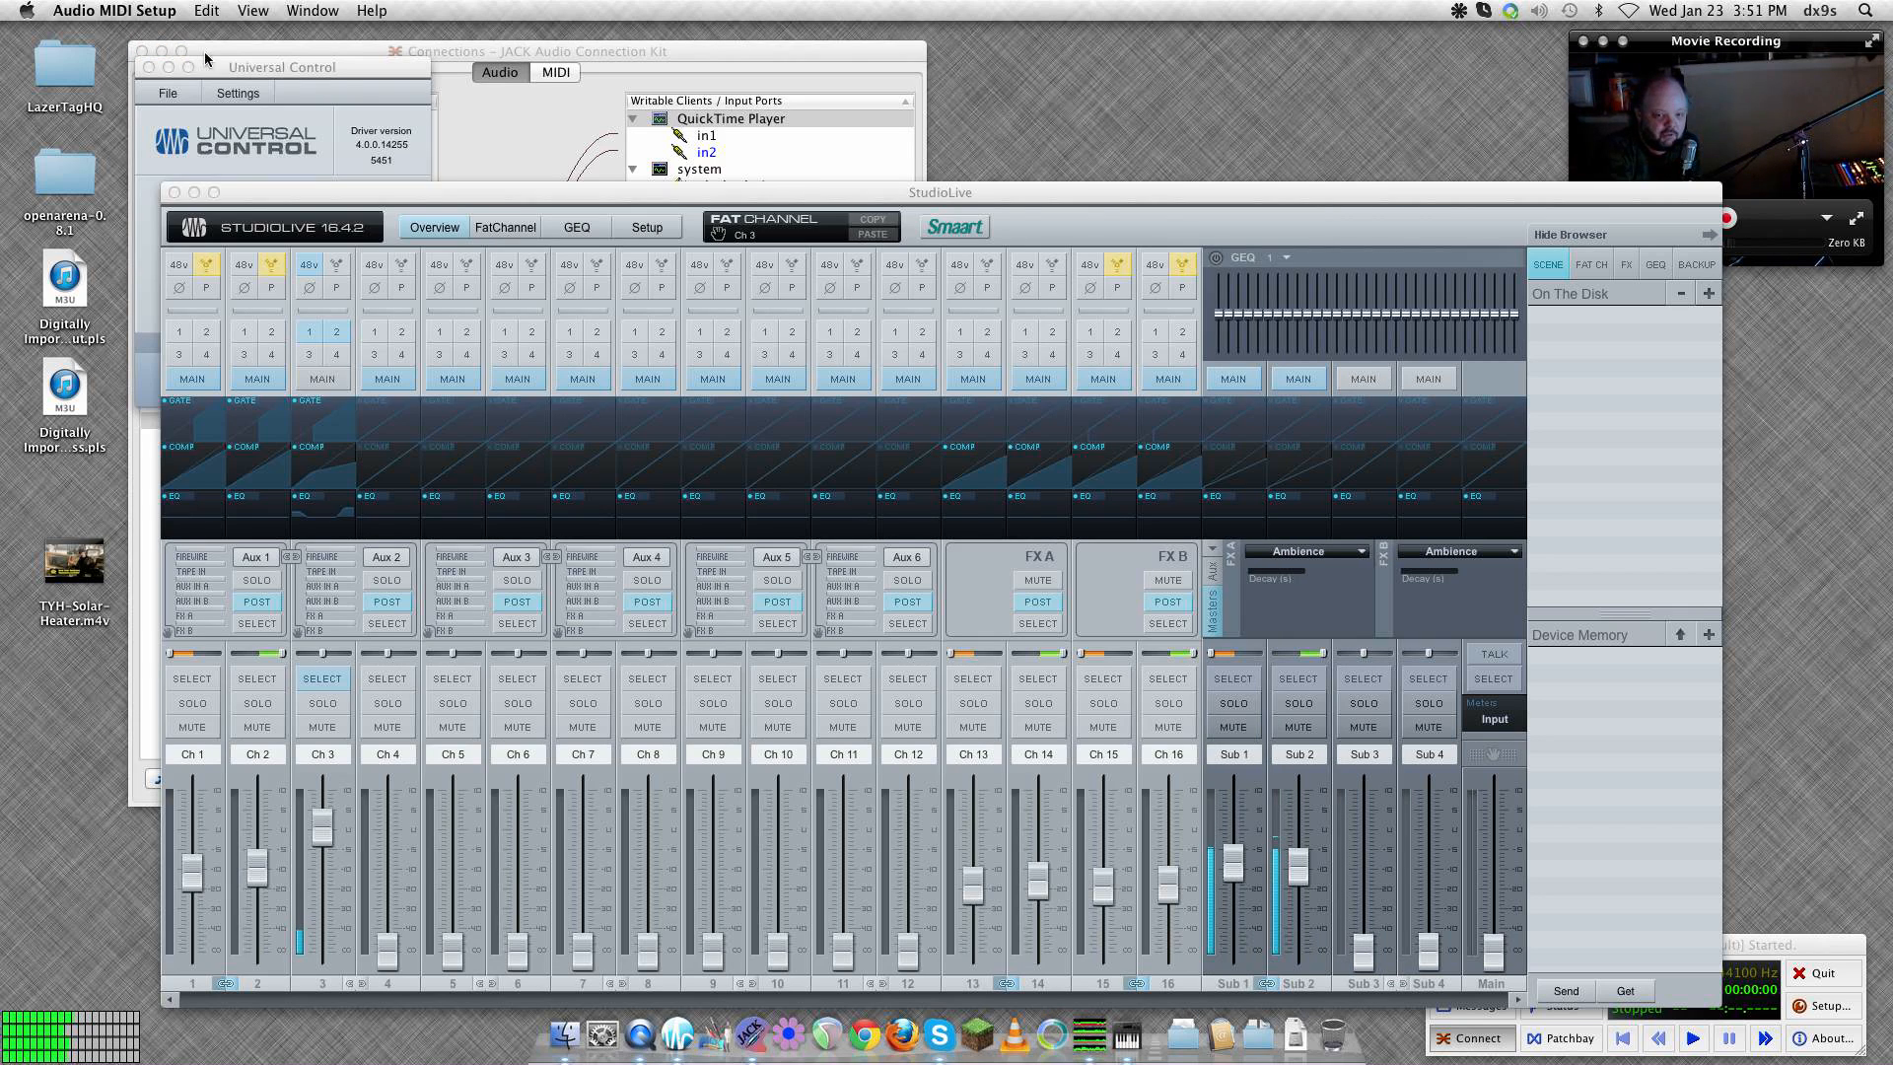
click(550, 76)
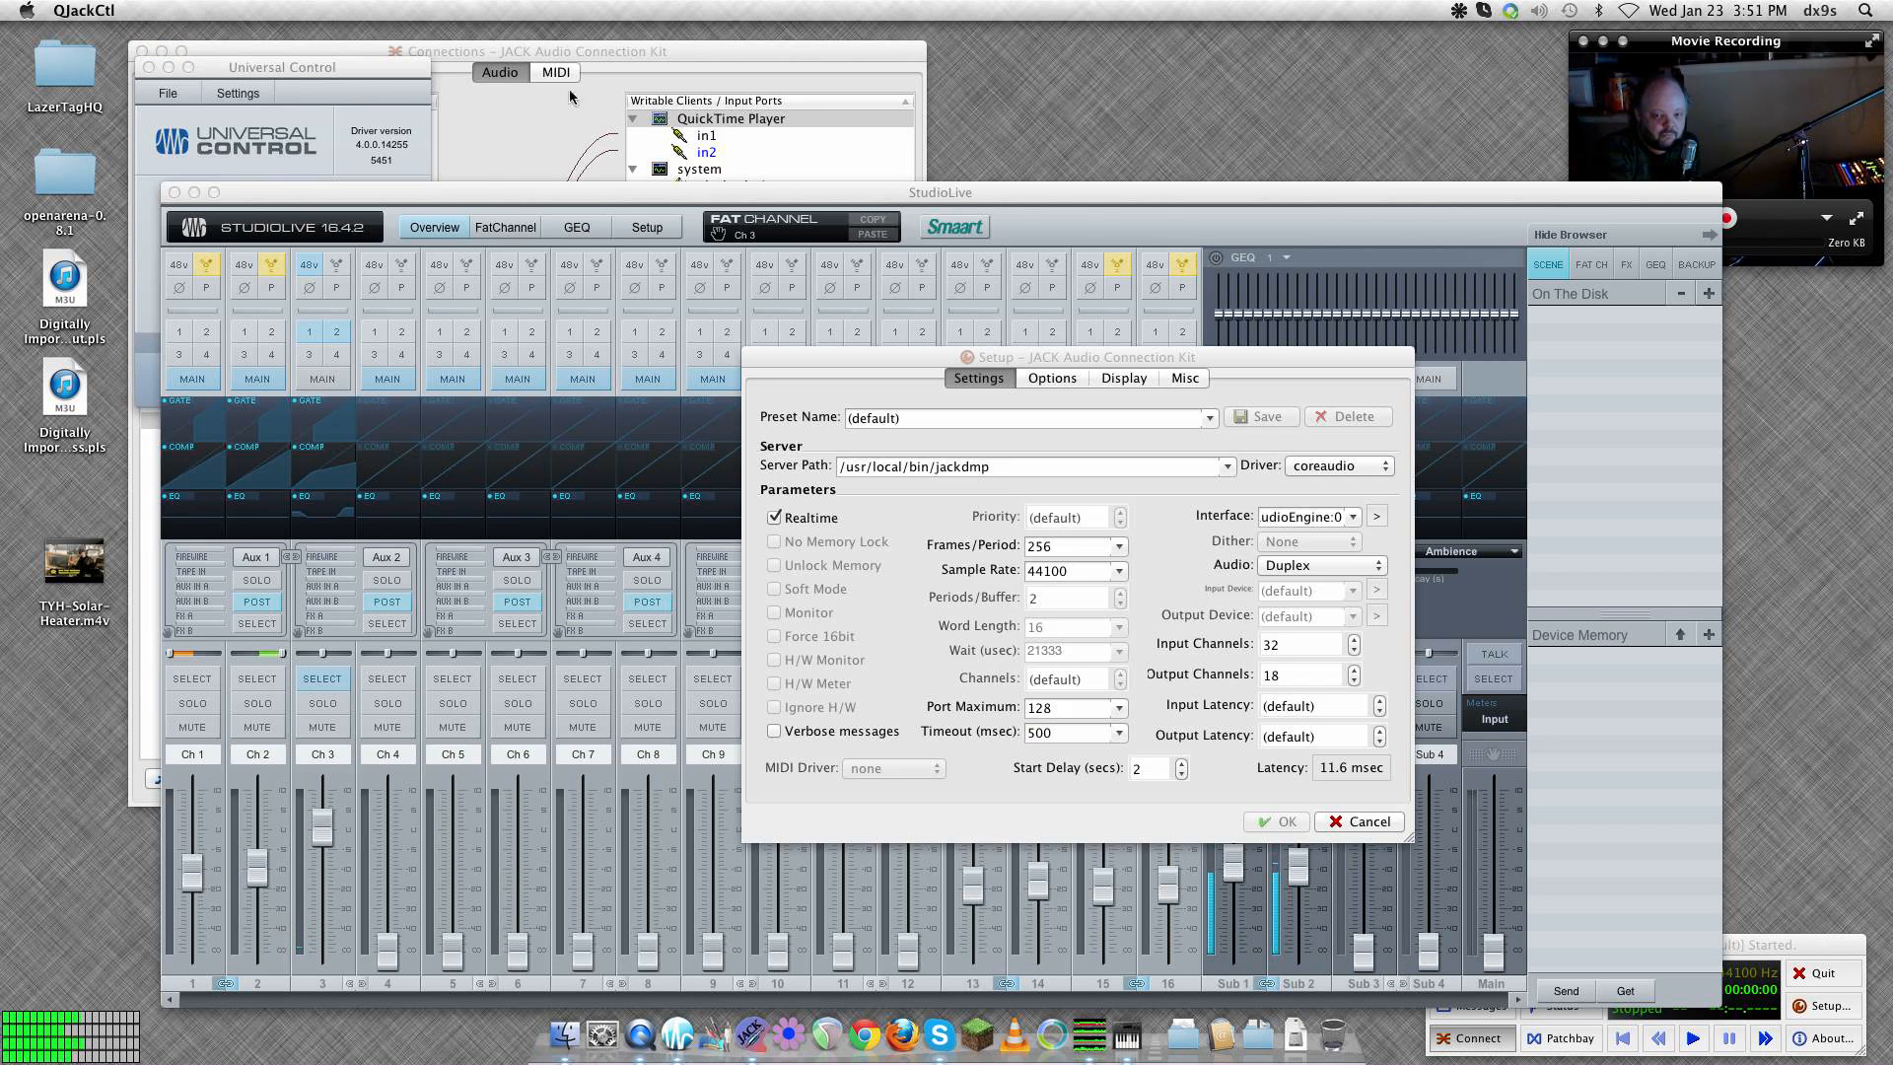
click(175, 192)
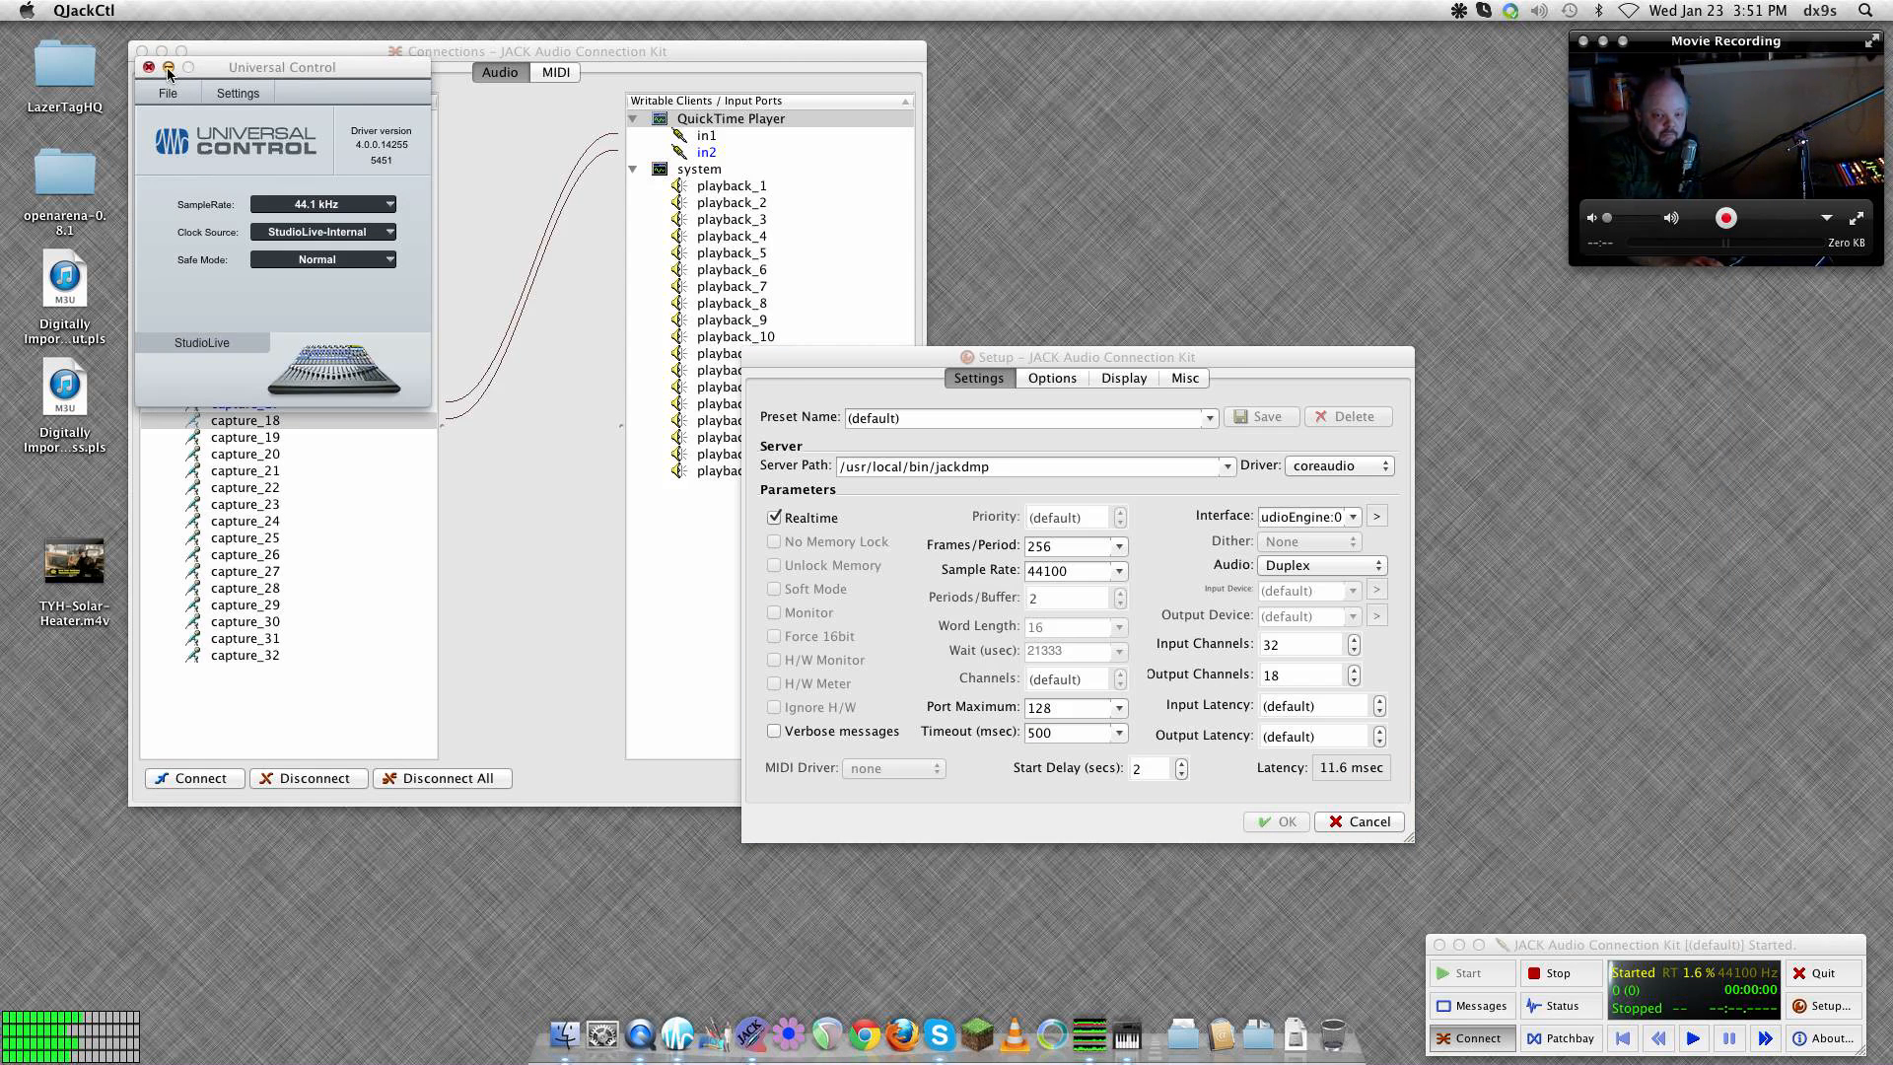
click(169, 67)
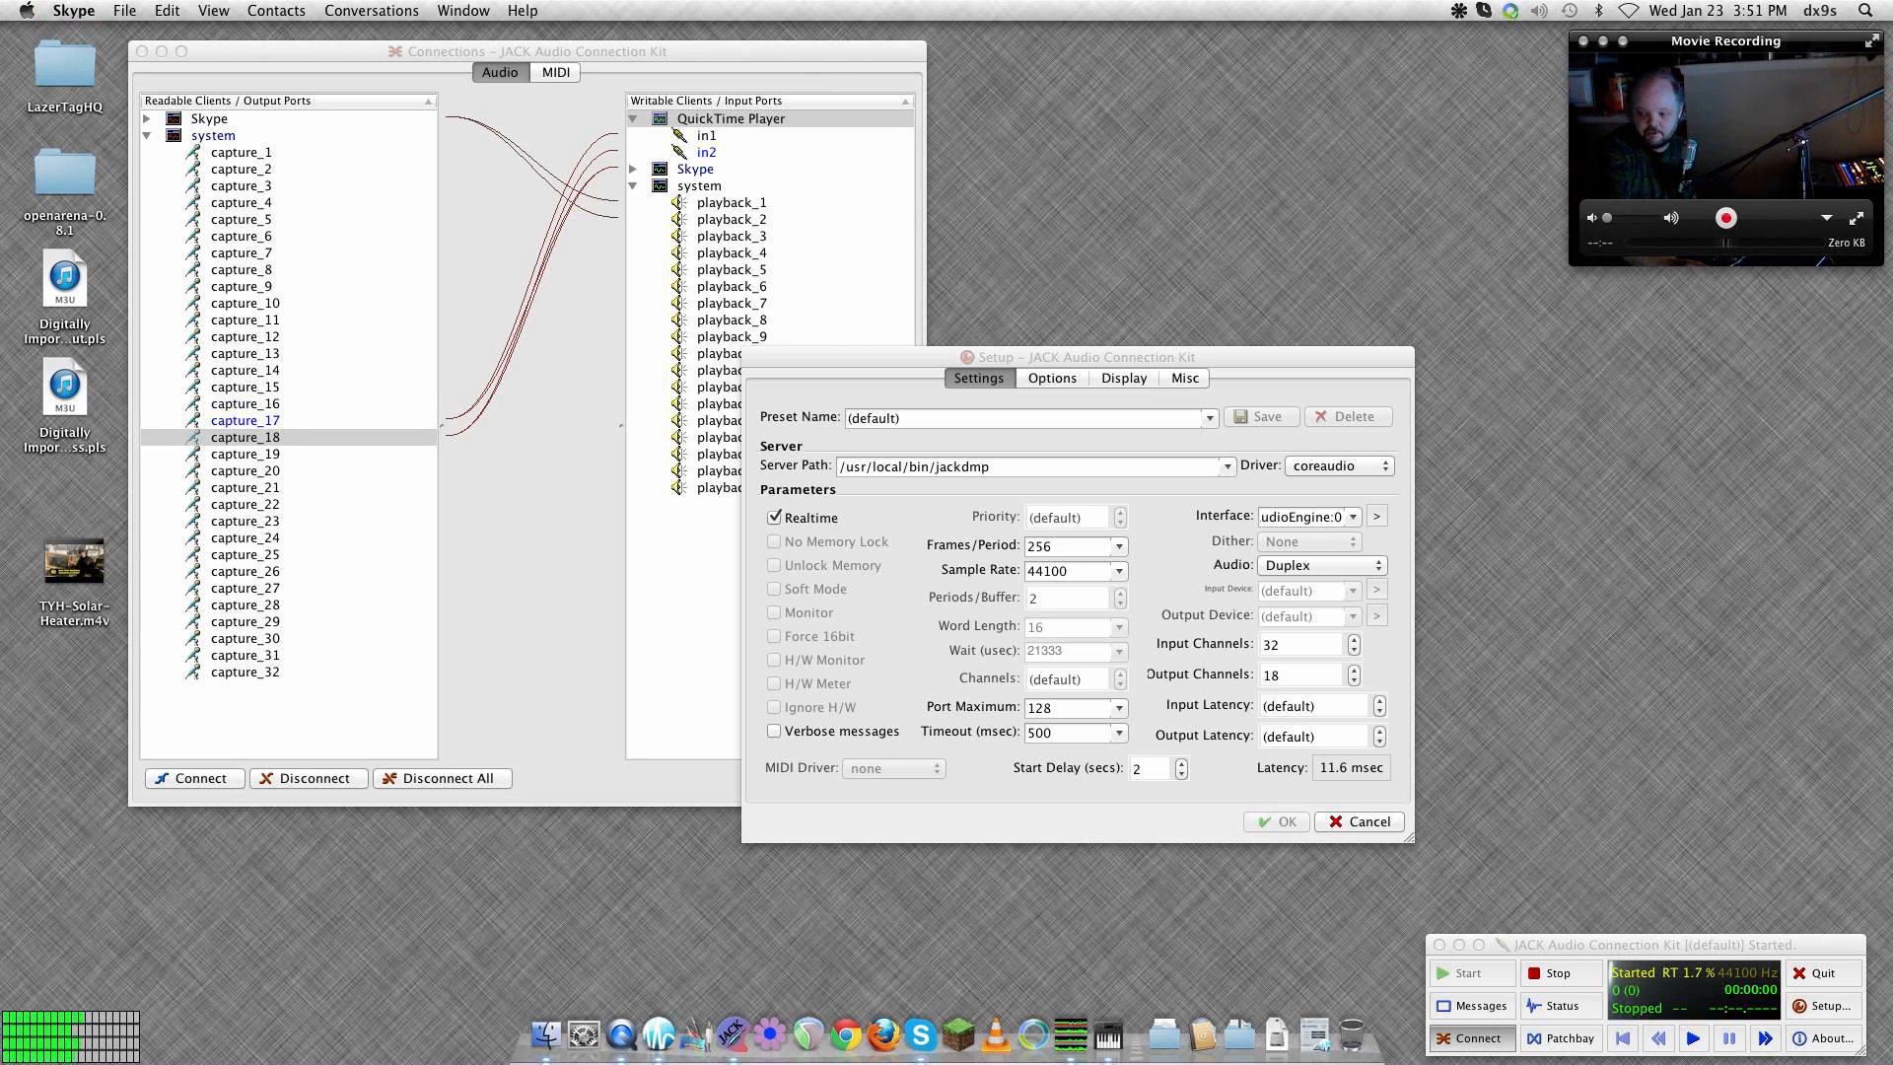
Open Skype's Audio/Video preferences and move the window clear of the JACK connections to view its device choices.
key(super+comma)
drag(1081, 161, 1047, 312)
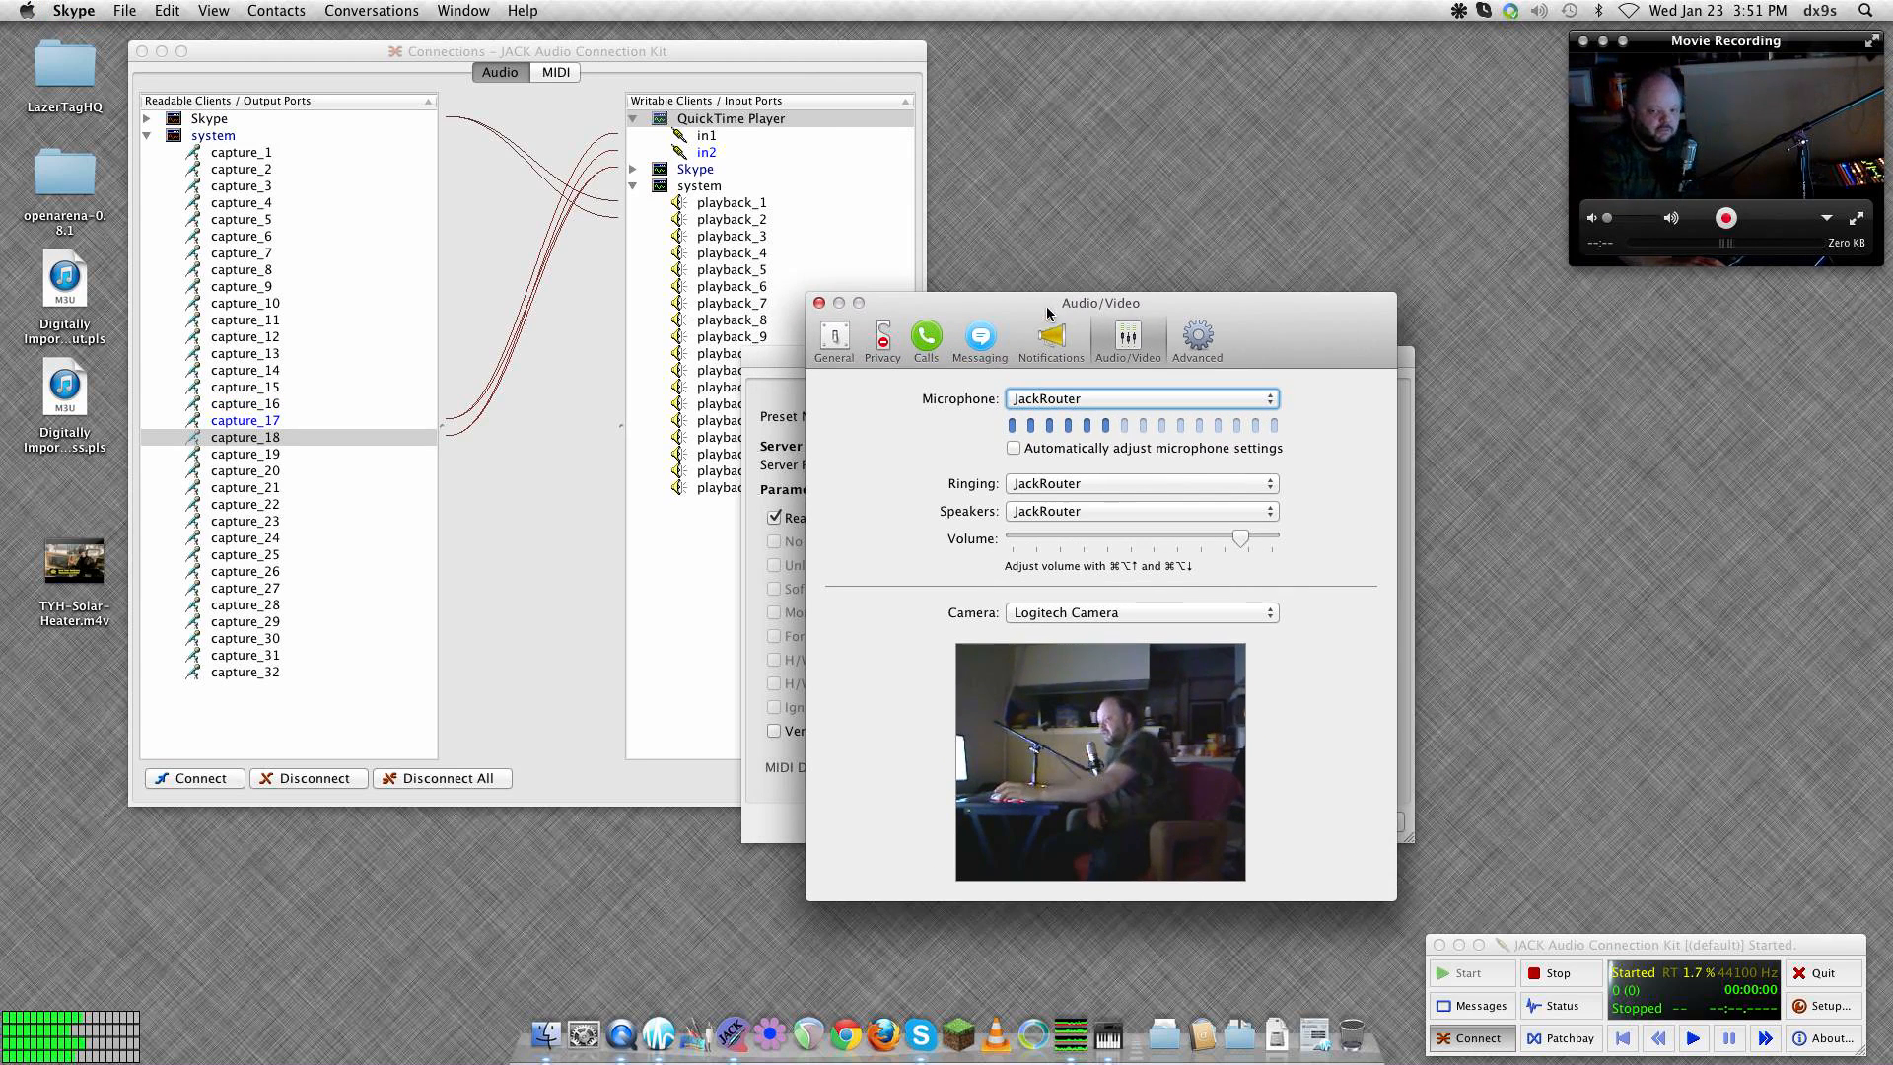
Close the JACK setup window and expand Skype's output and input ports in the audio connections.
click(145, 120)
click(149, 119)
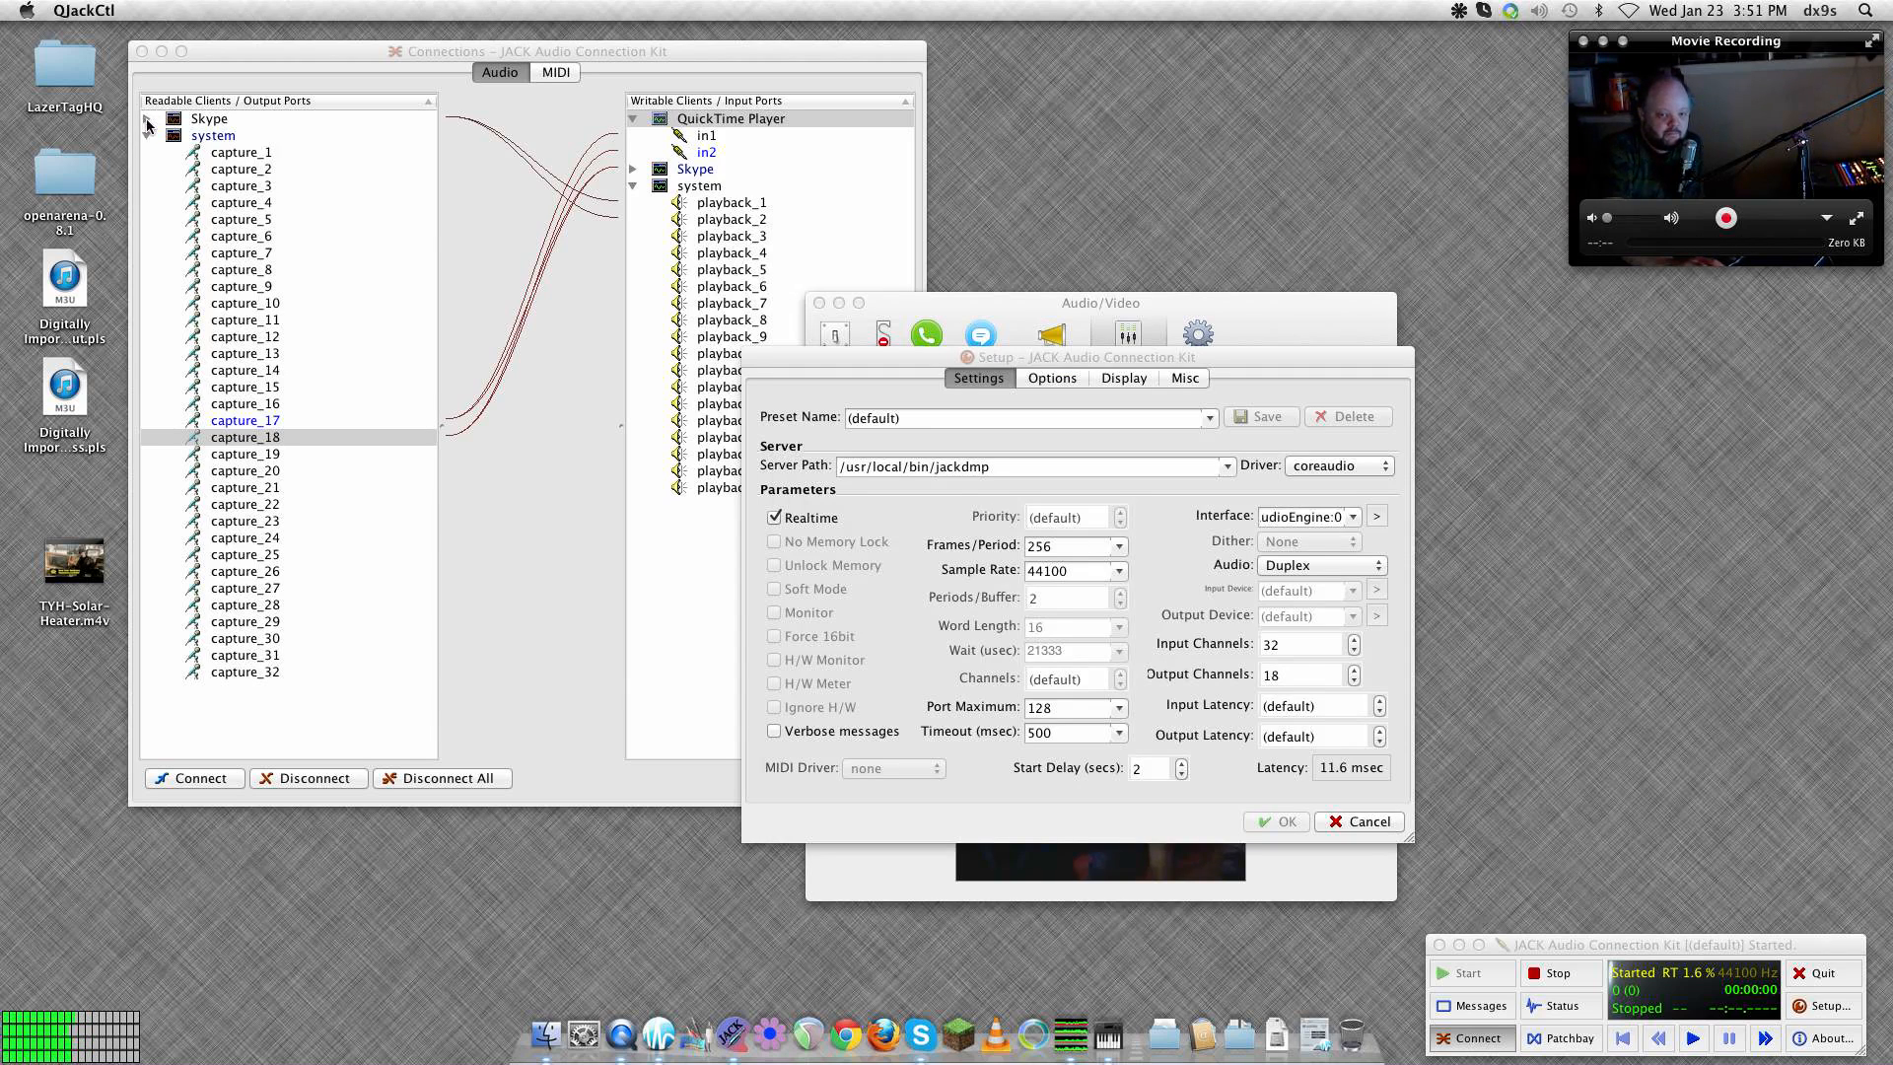
drag(1026, 357, 834, 375)
click(1173, 839)
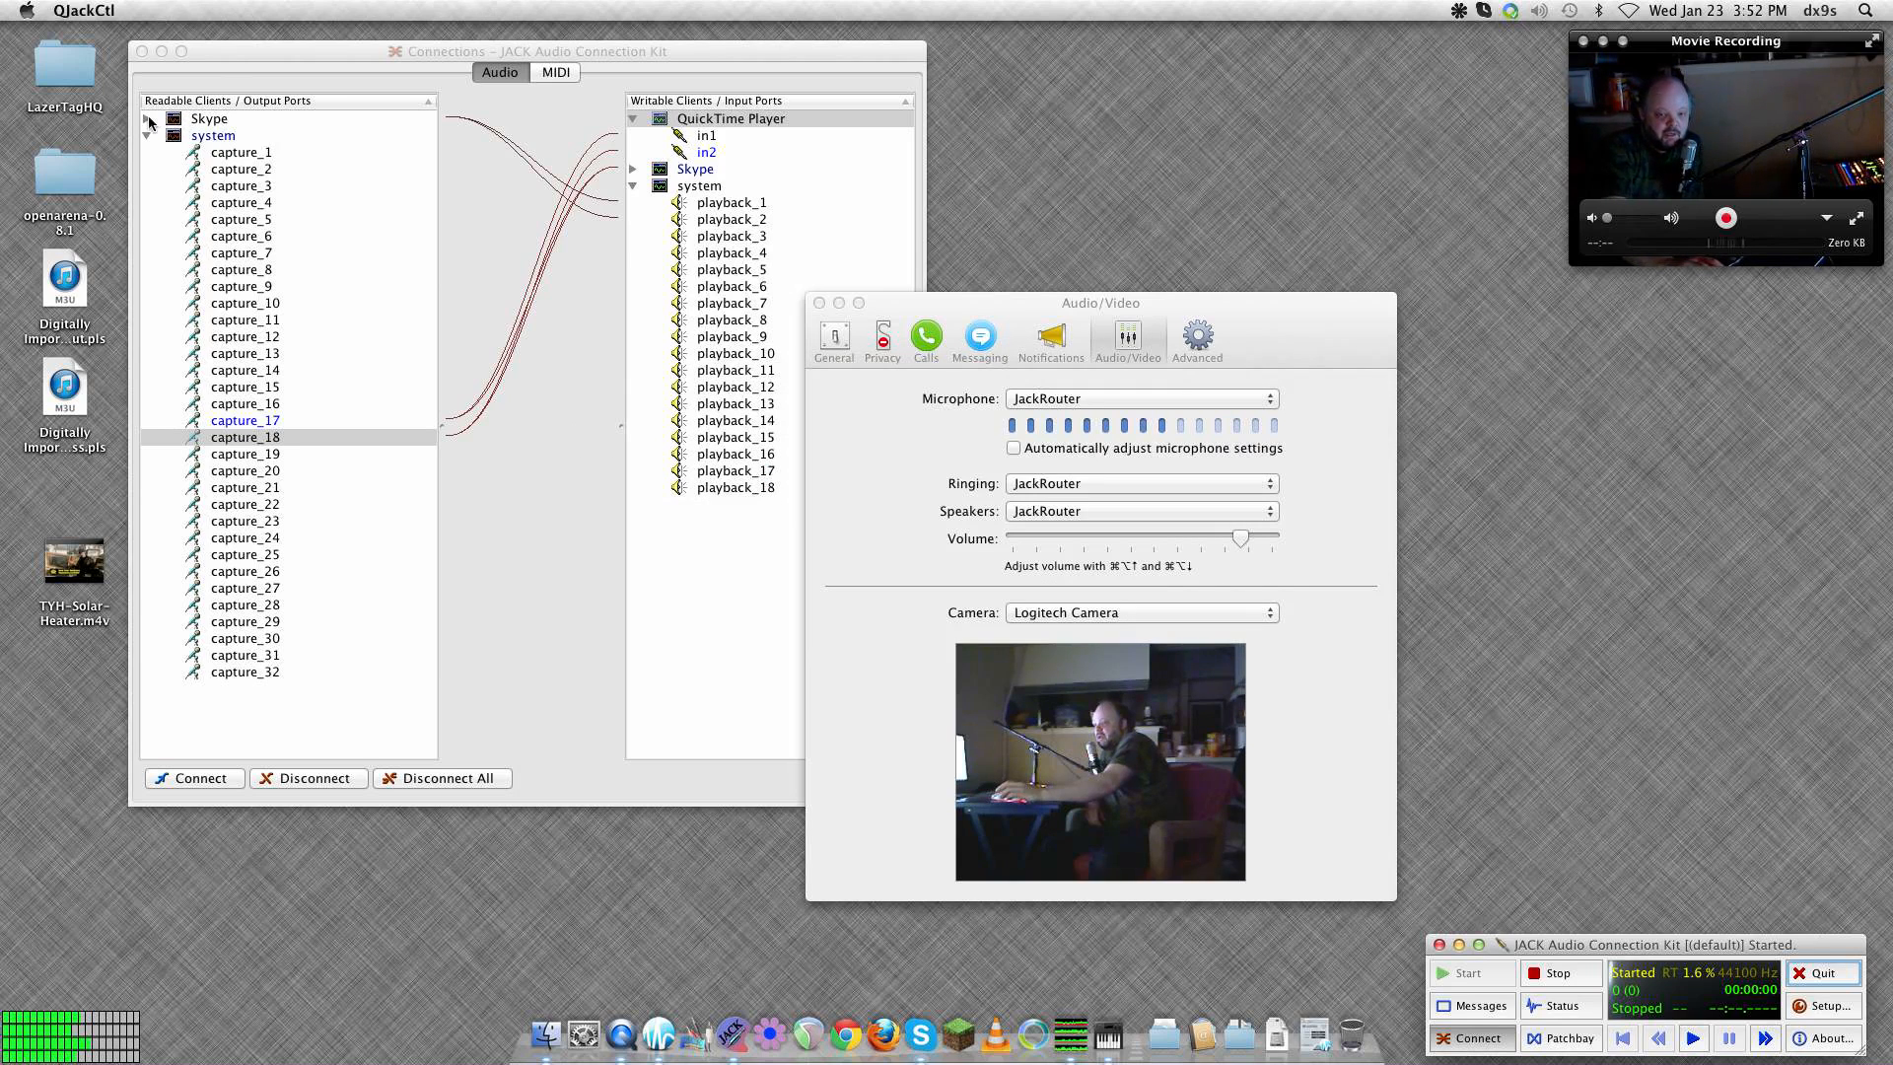
click(149, 120)
click(632, 169)
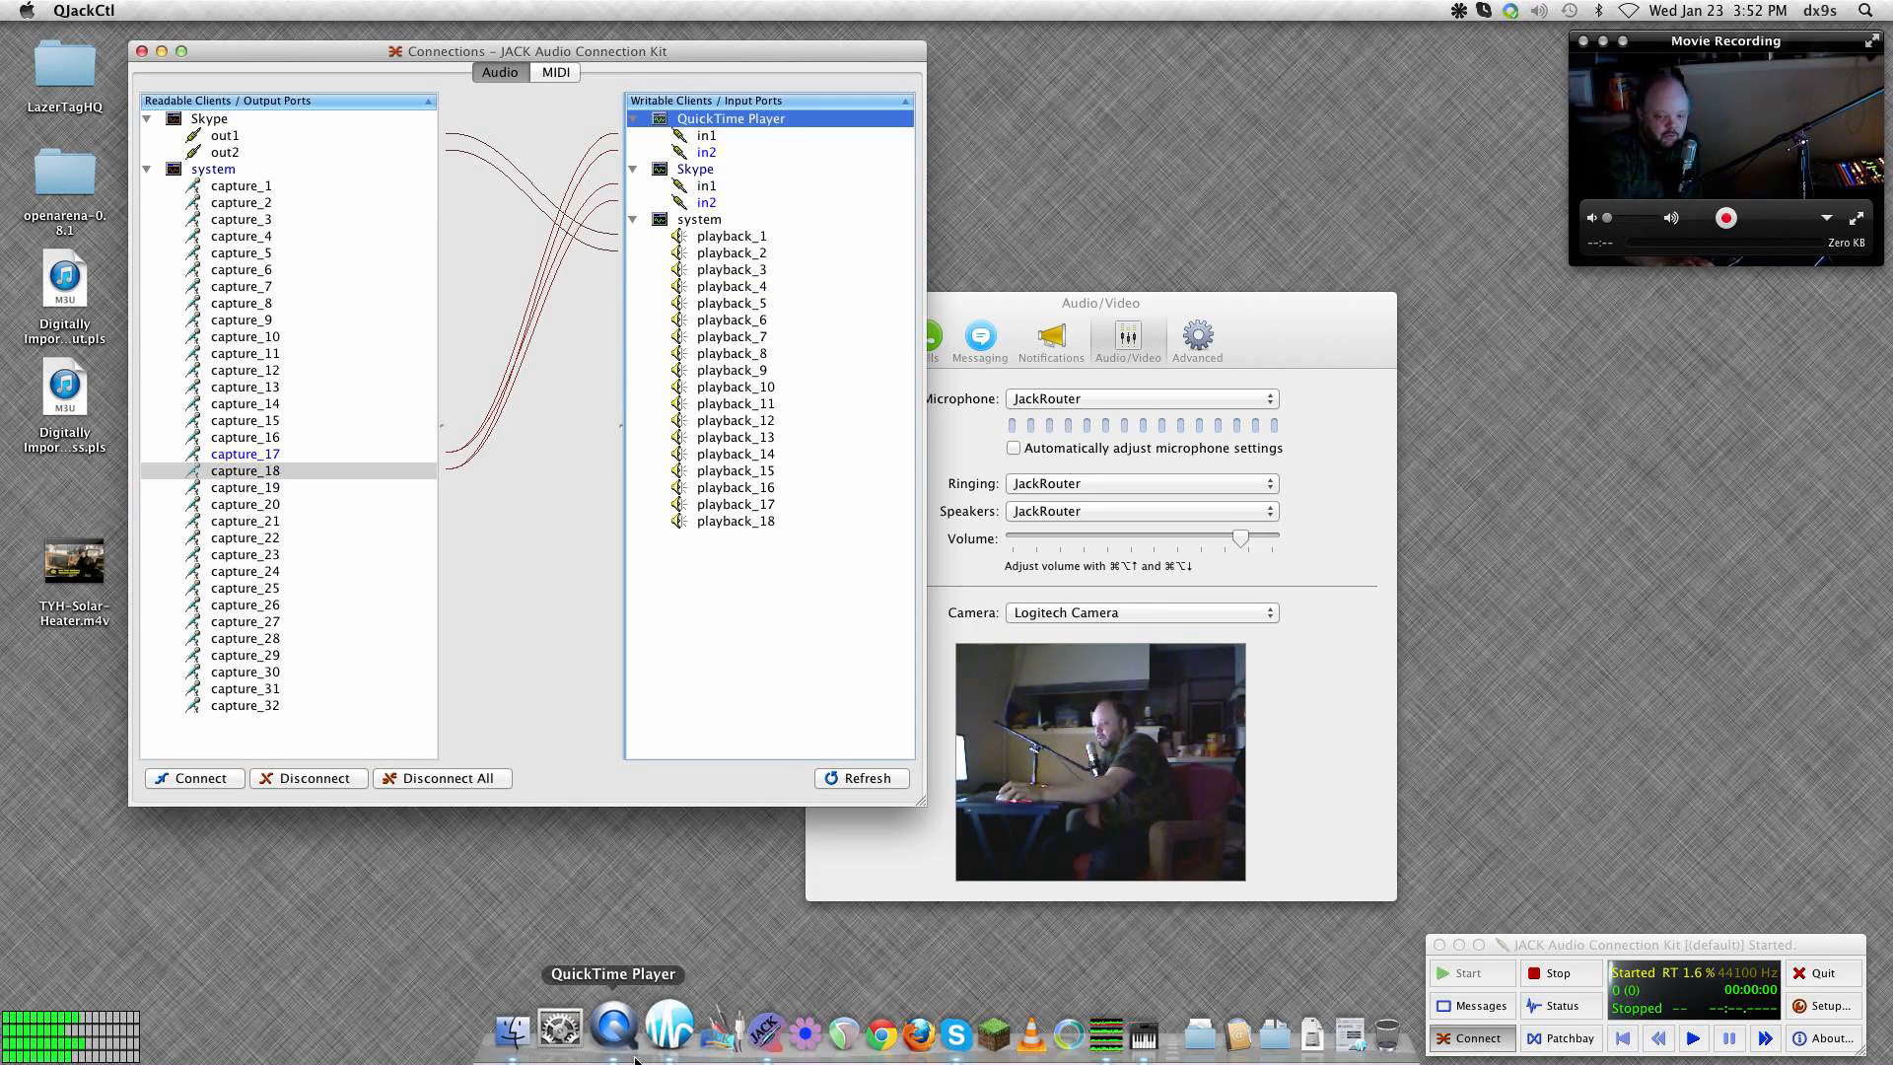
Reopen the StudioLive mixer and compare its channel strips, especially channel 3, with the JACK port connections.
click(657, 1031)
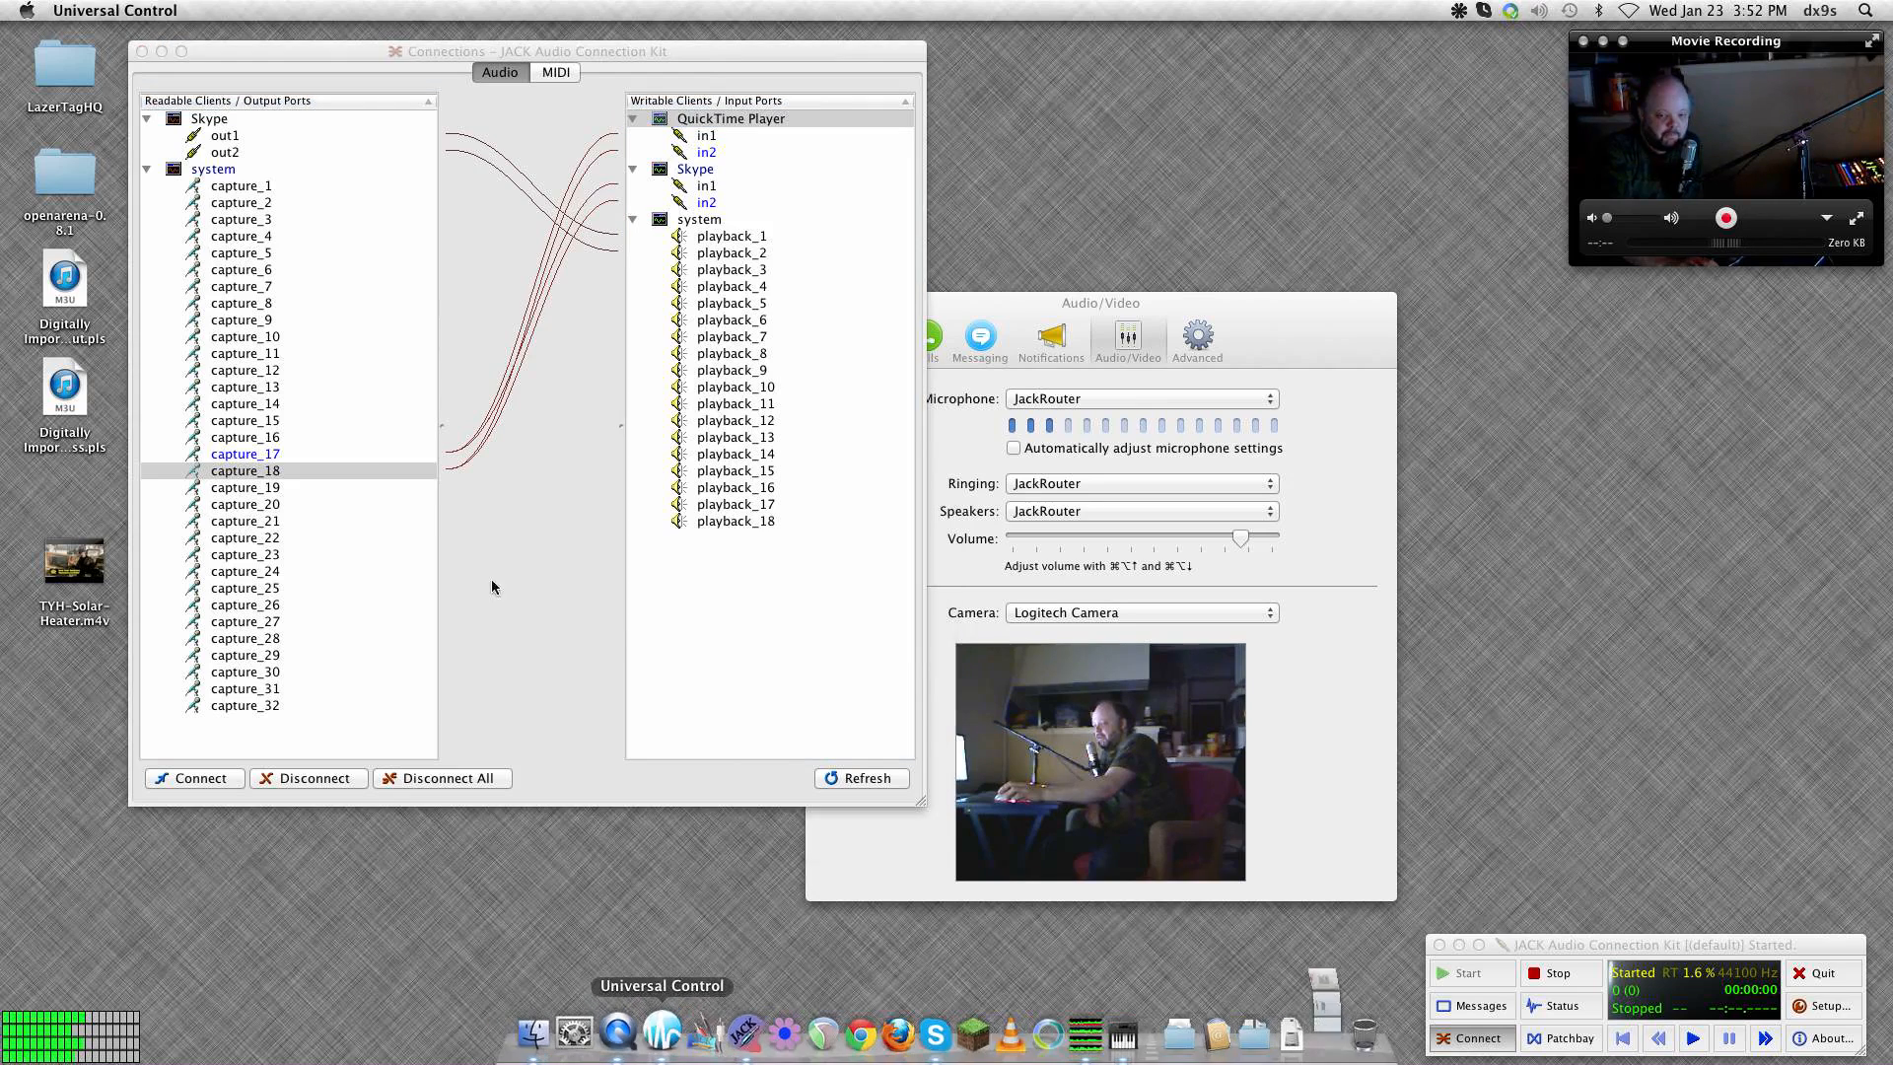
click(312, 386)
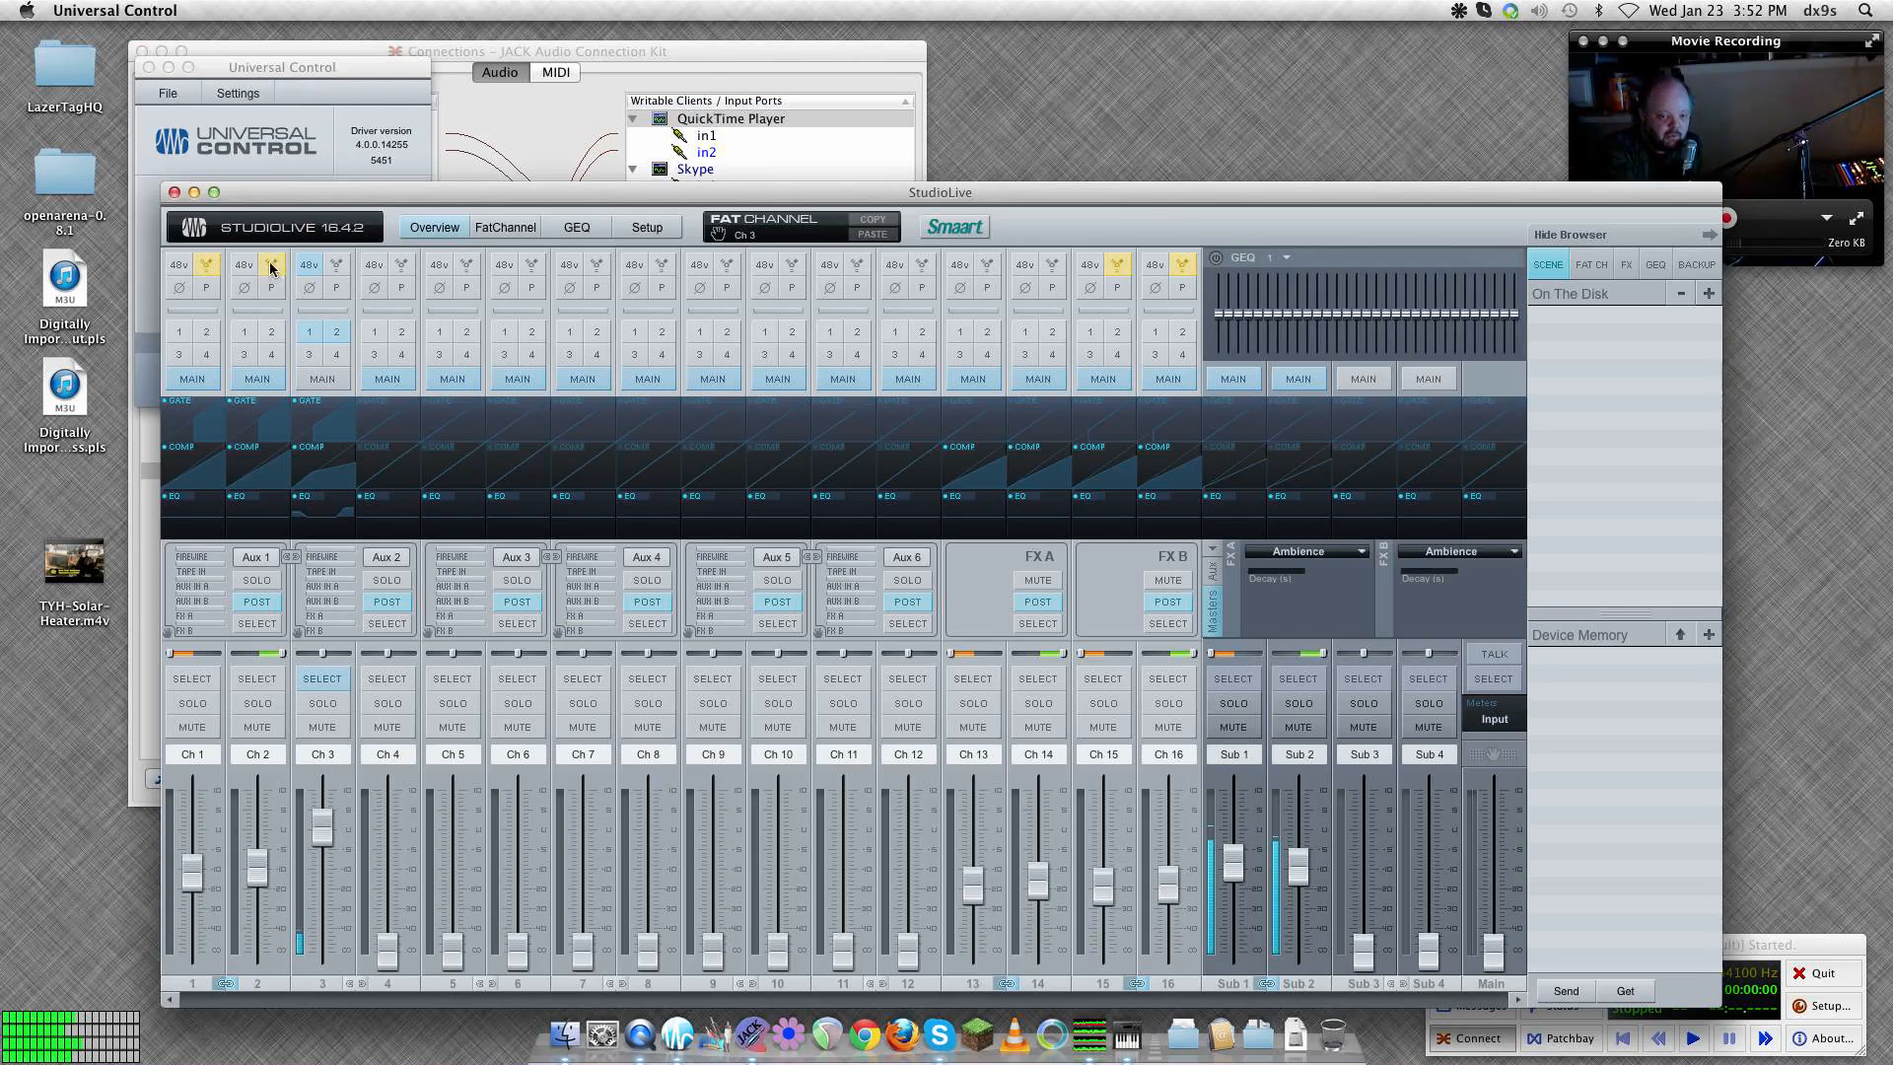
click(599, 55)
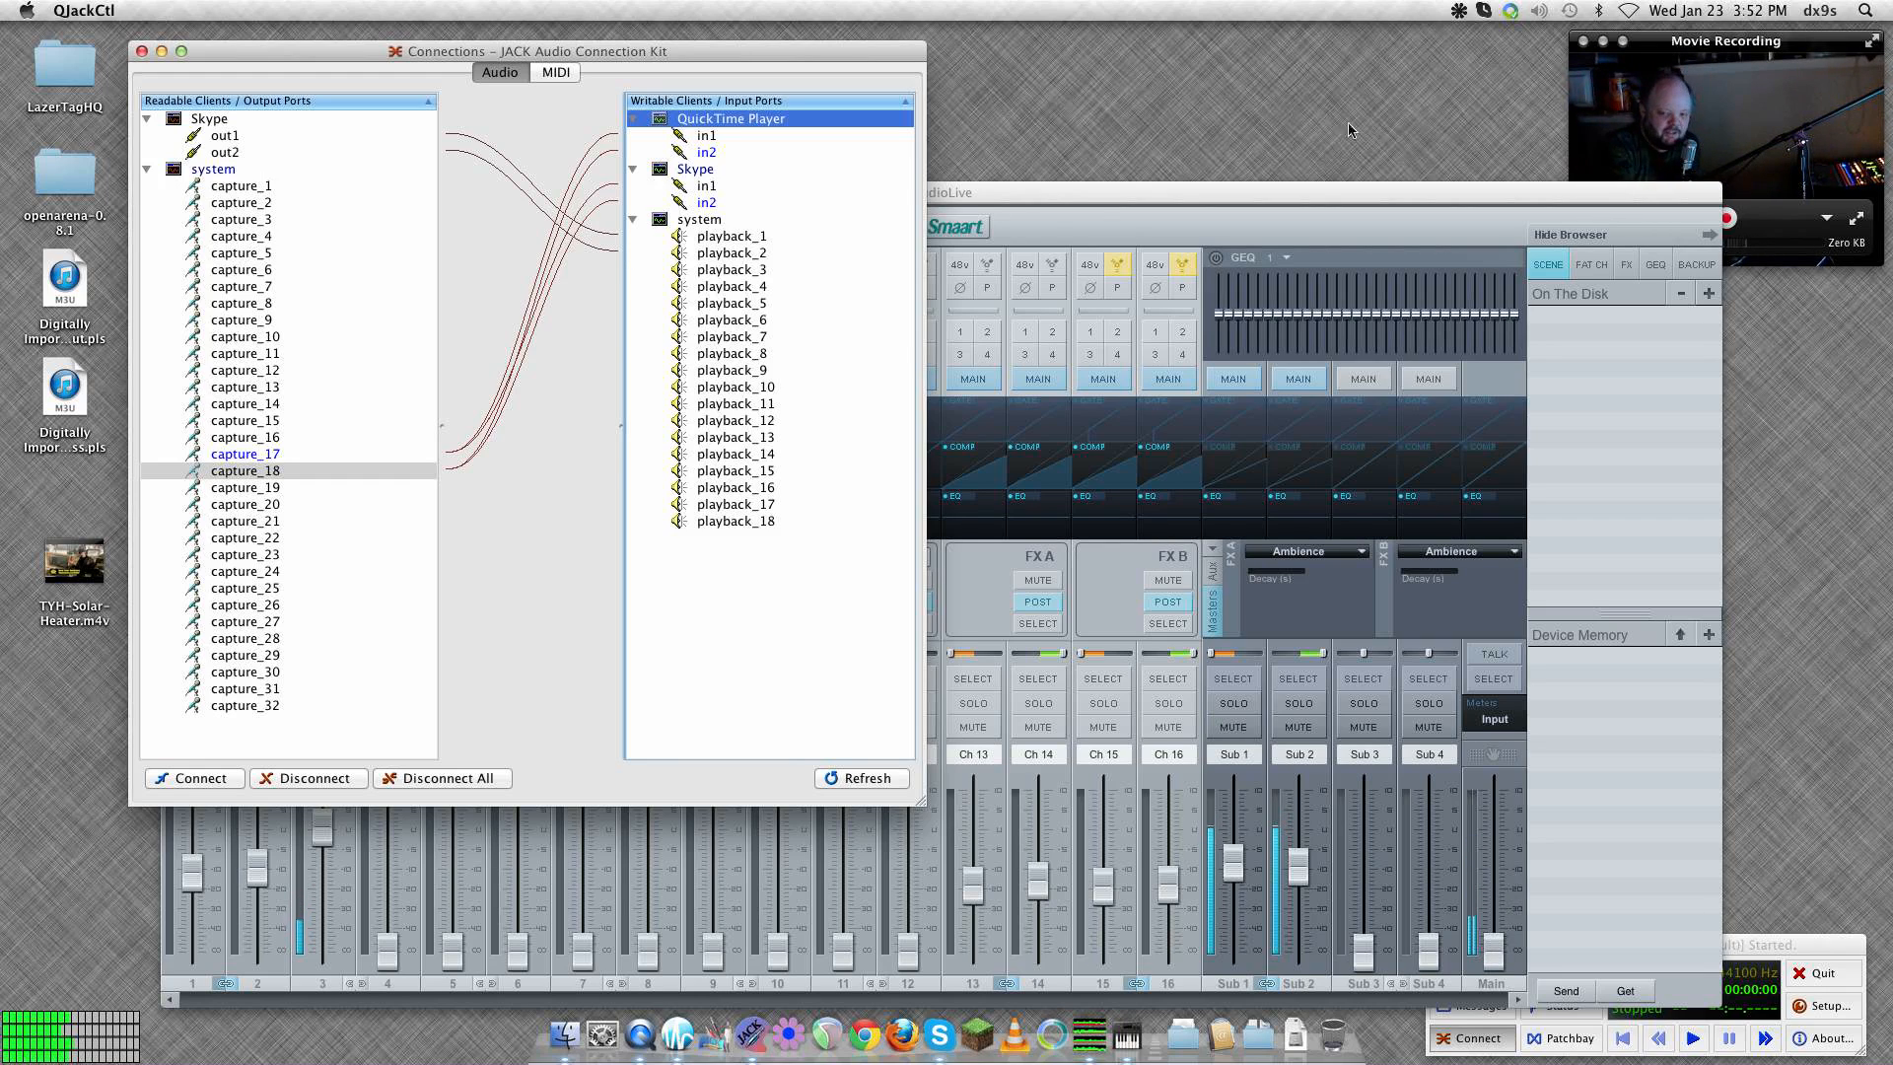
click(1315, 192)
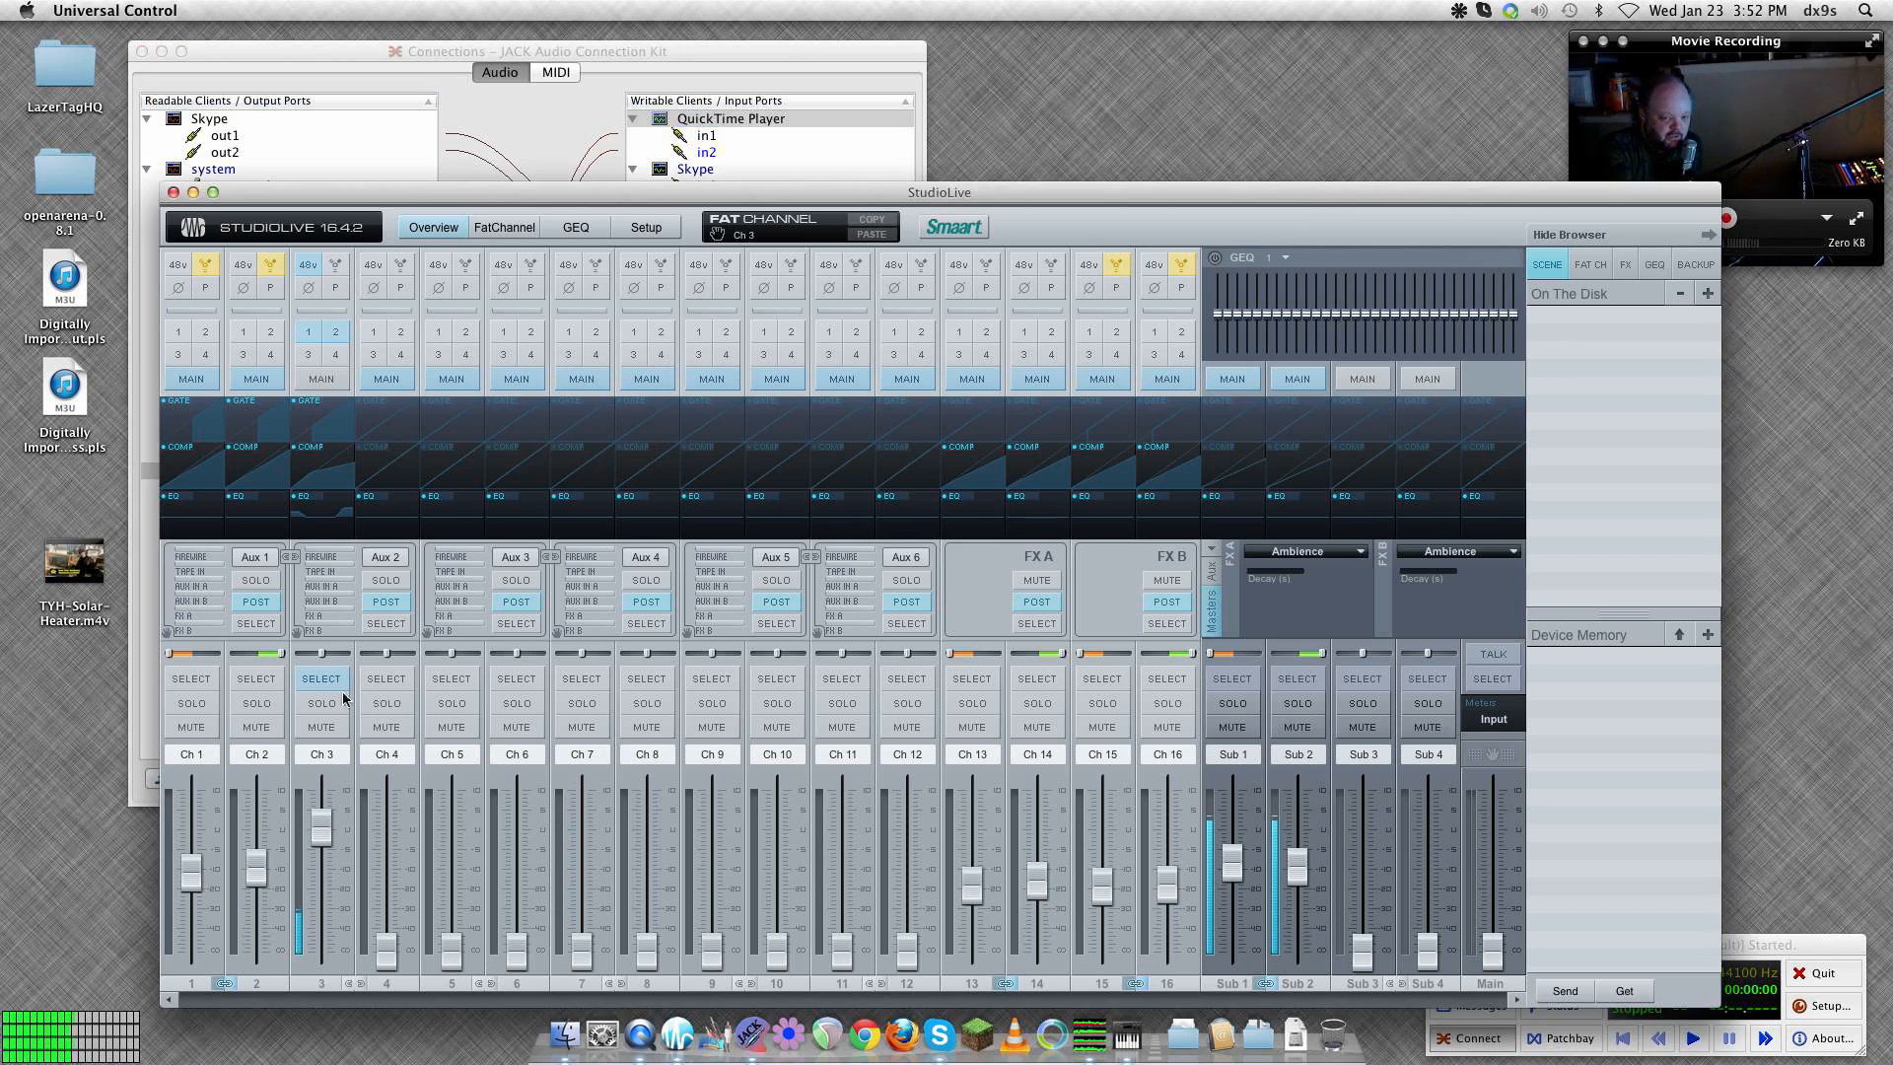
click(322, 680)
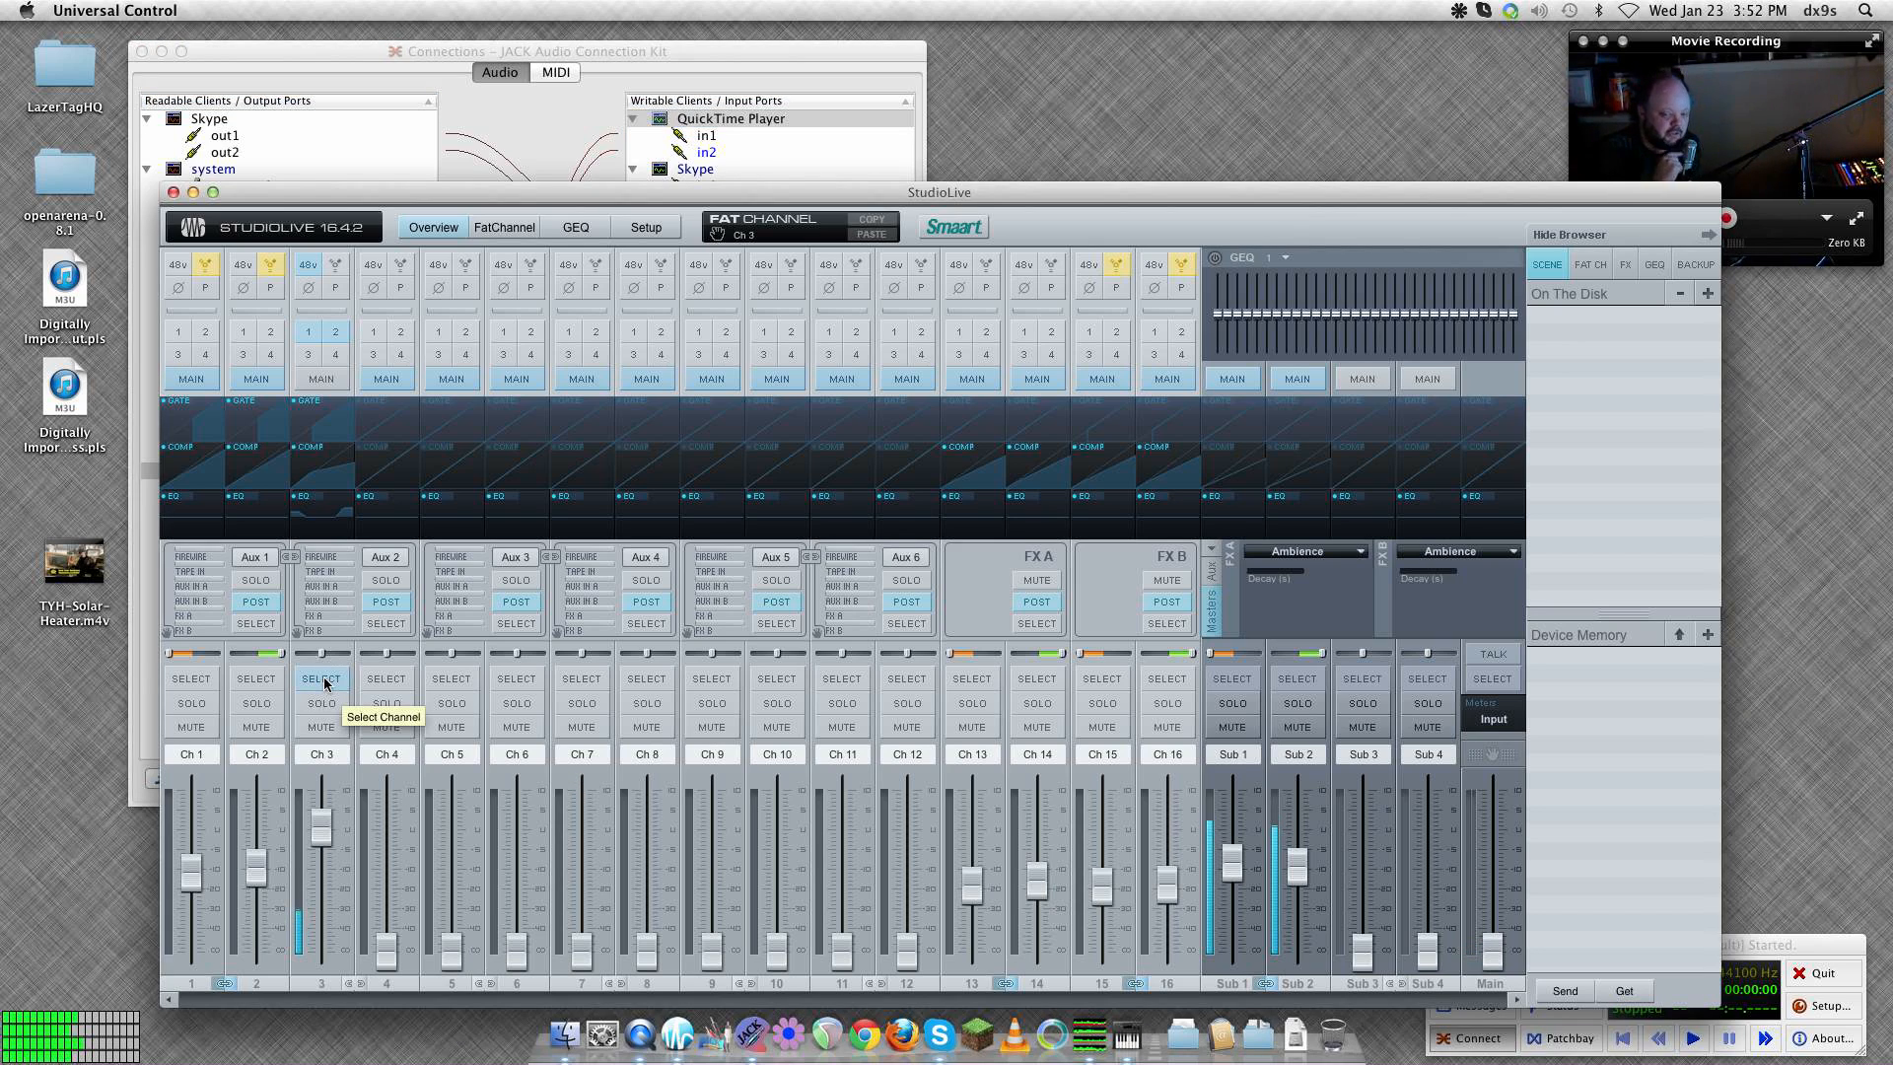
click(309, 266)
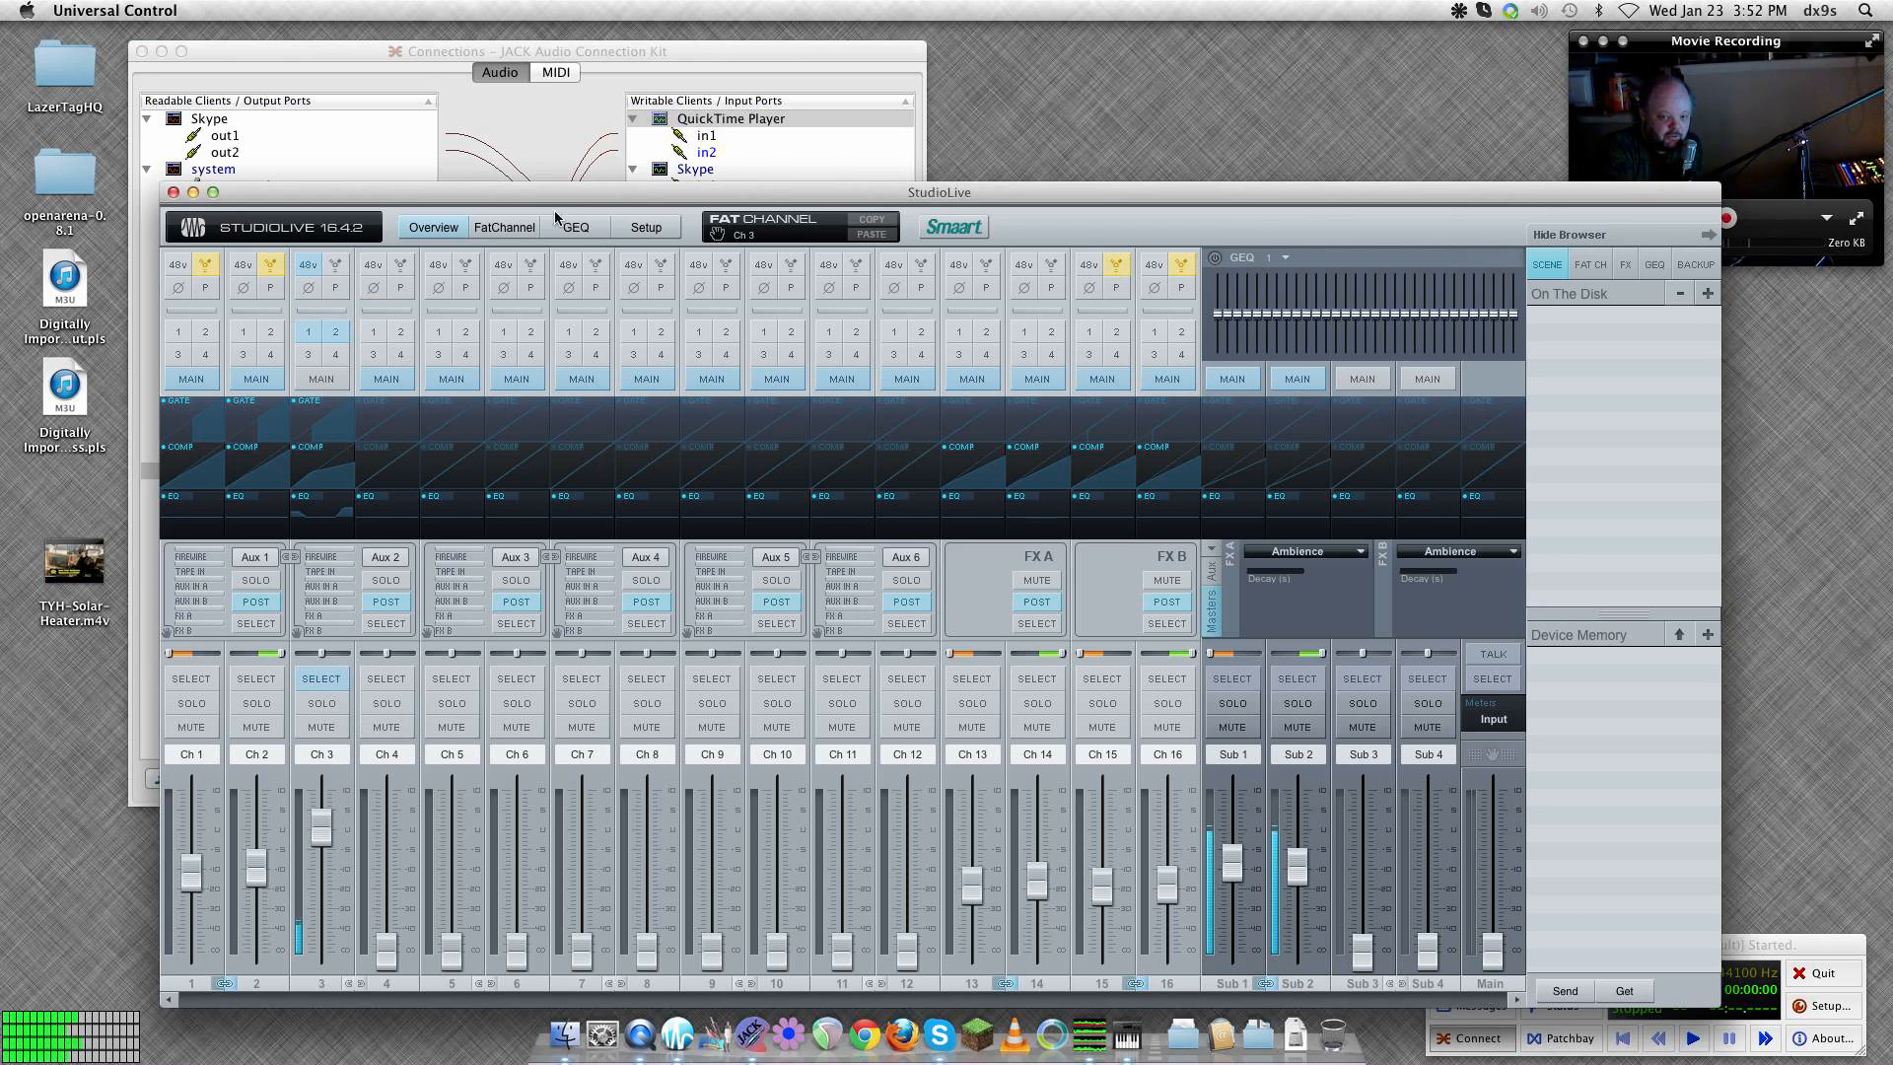
View the Fat Channel settings of Ch 3 and Sub 1, and examine the Auxiliary Inputs Router in the mixer's setup.
click(505, 227)
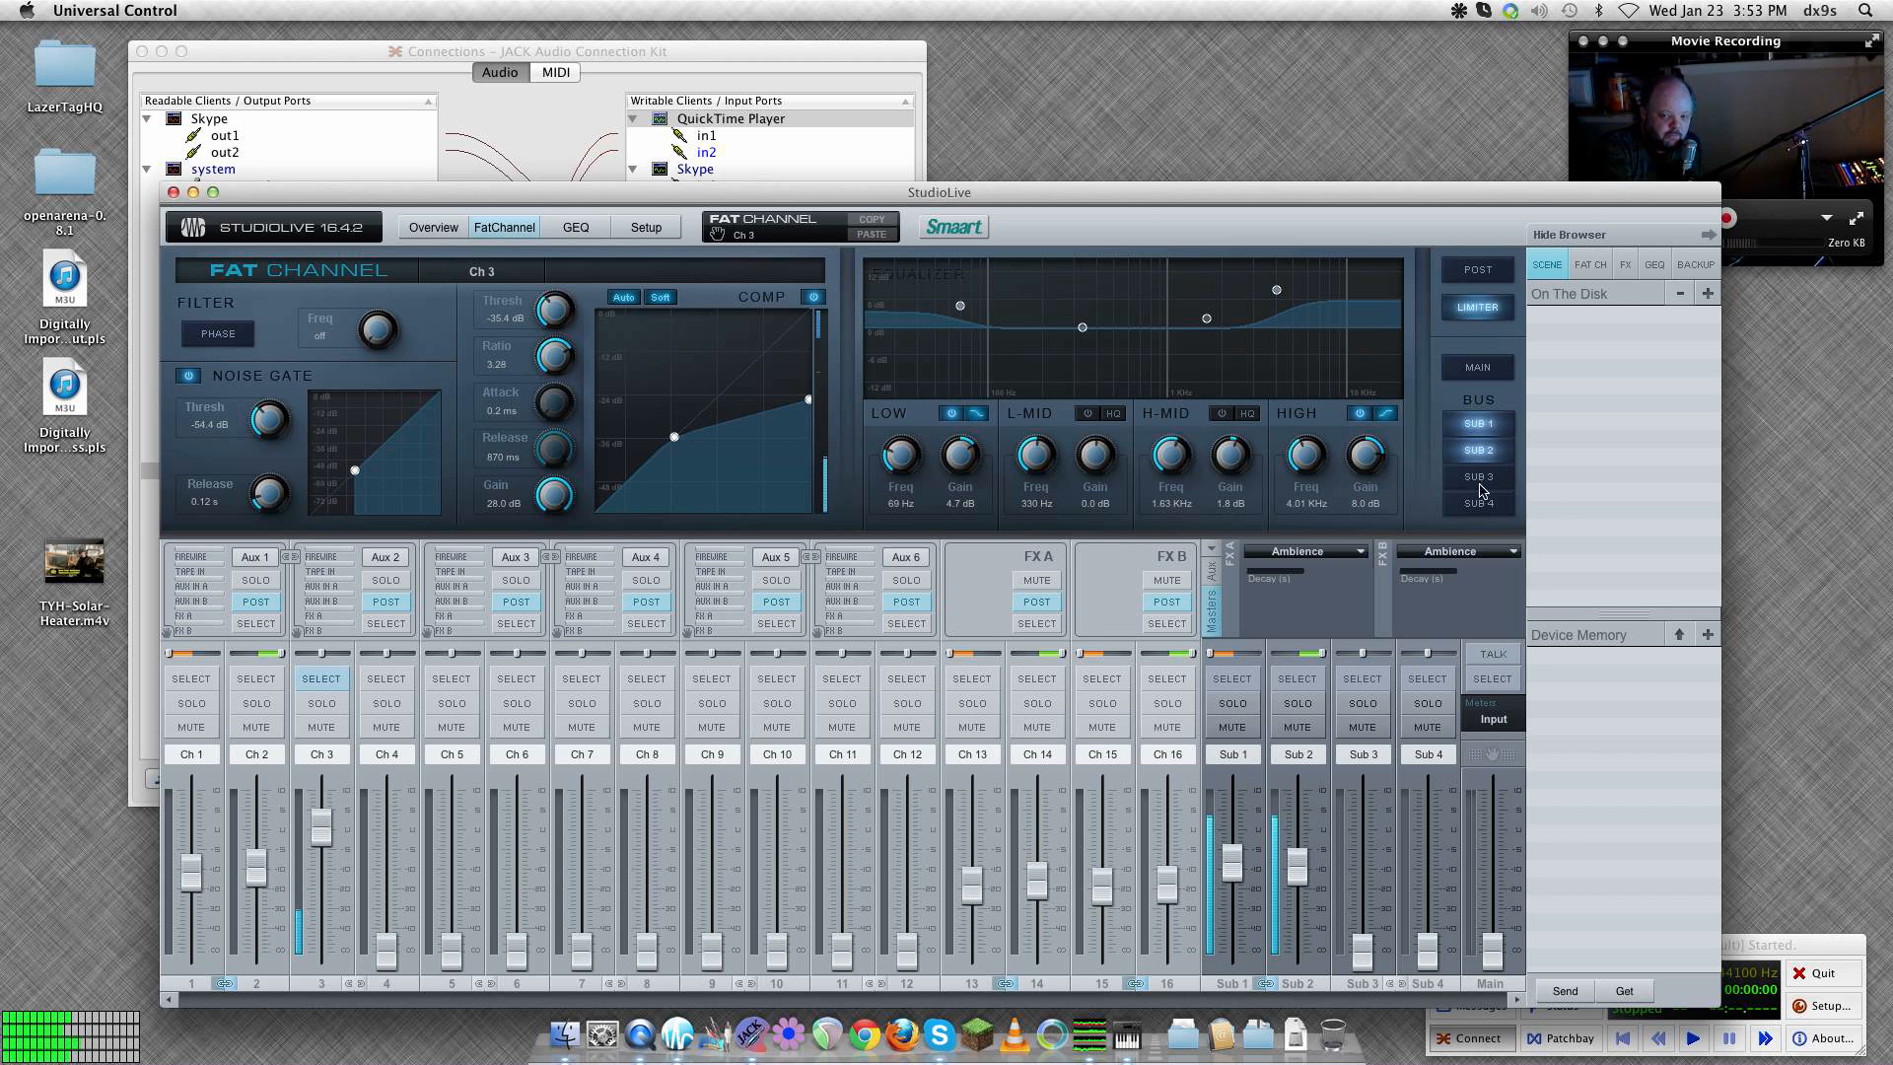
click(1234, 679)
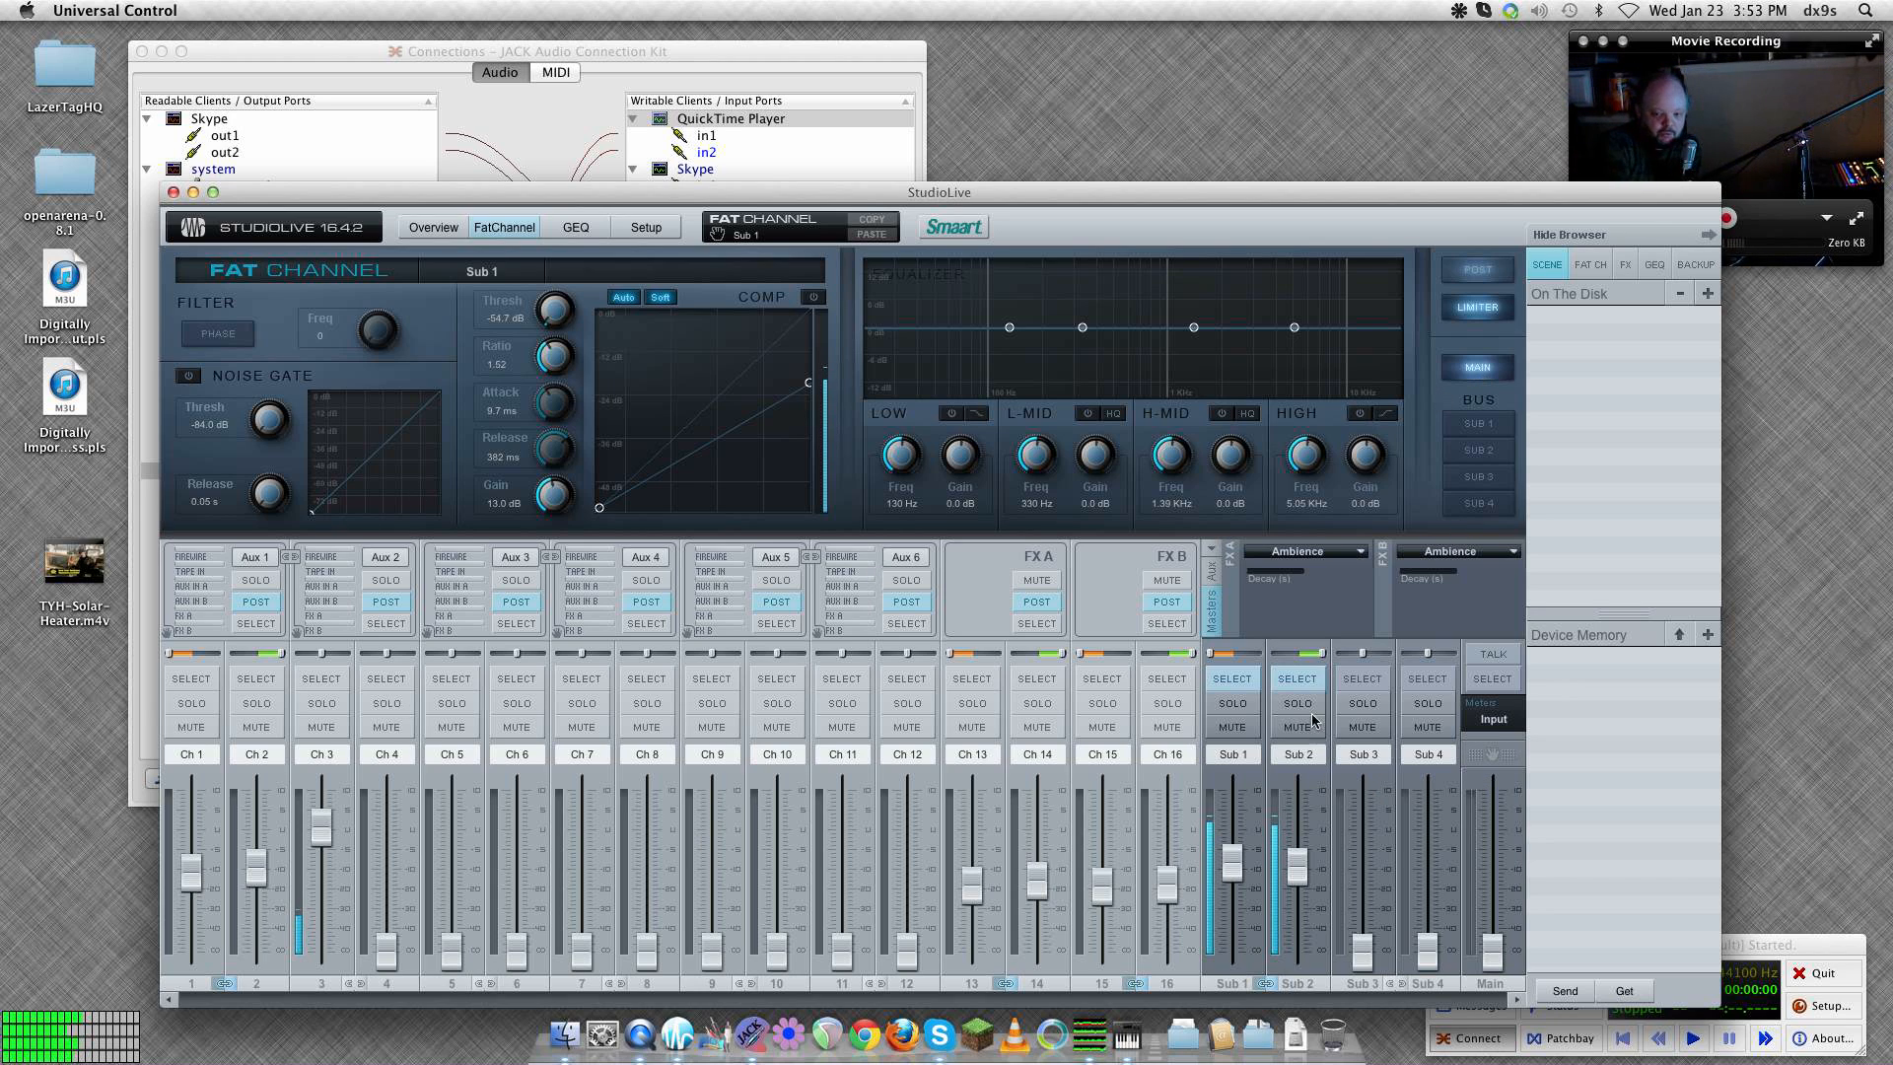
click(439, 228)
click(649, 234)
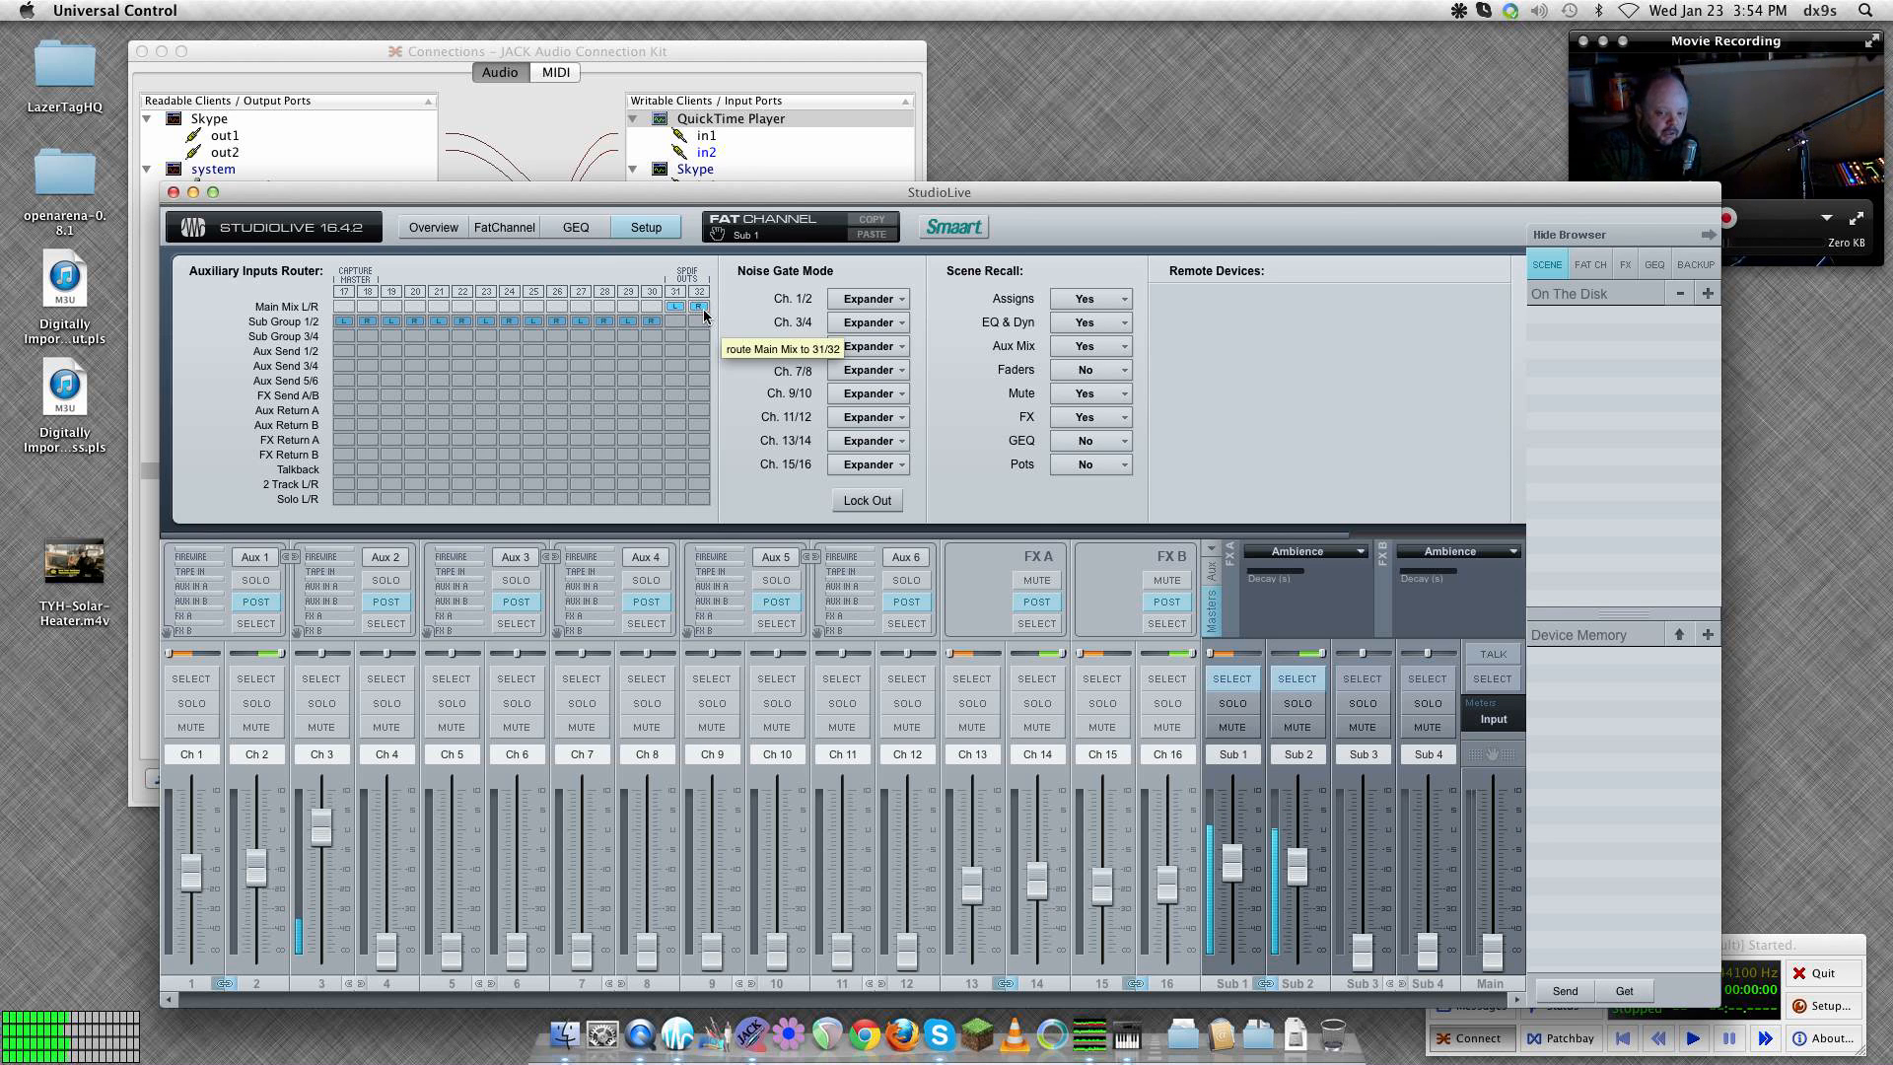
Bring the JACK connections forward and show Skype's Audio/Video preferences alongside to check its microphone level.
click(659, 52)
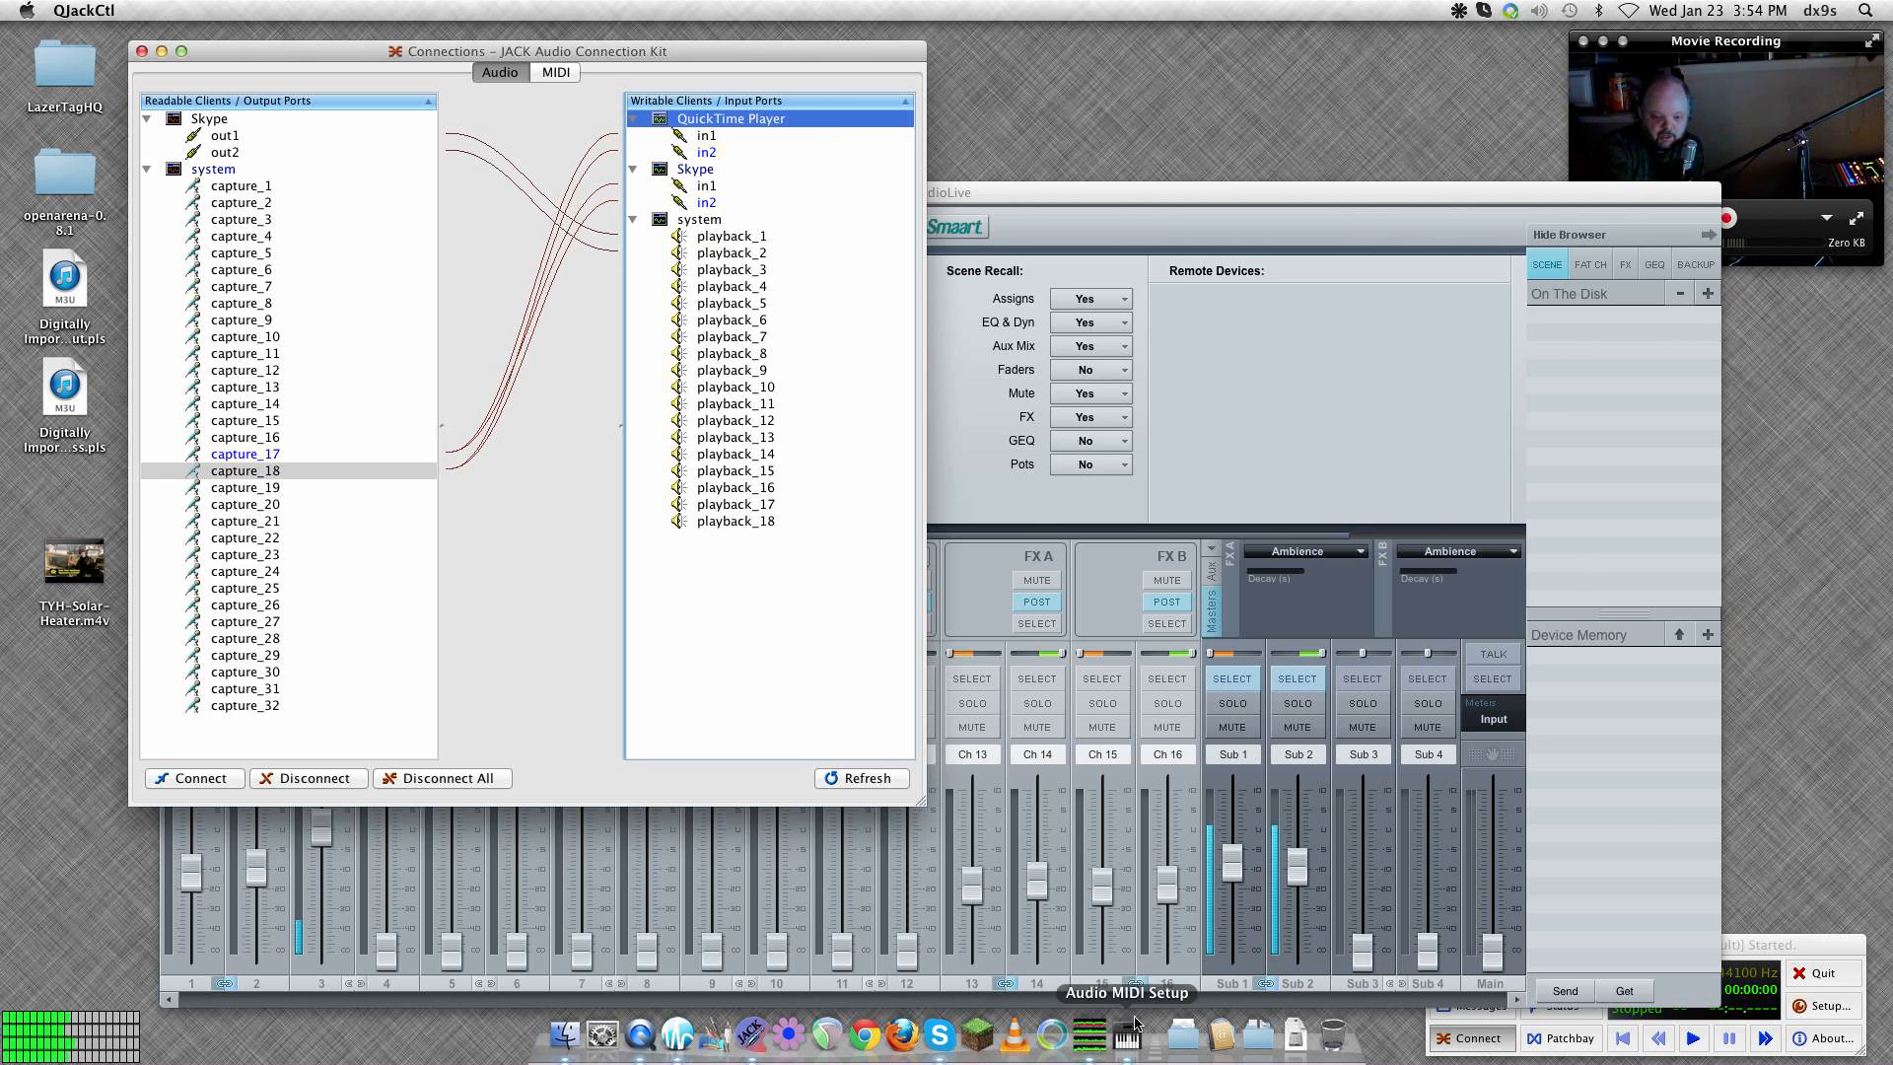
key(super+Tab)
key(super+Tab)
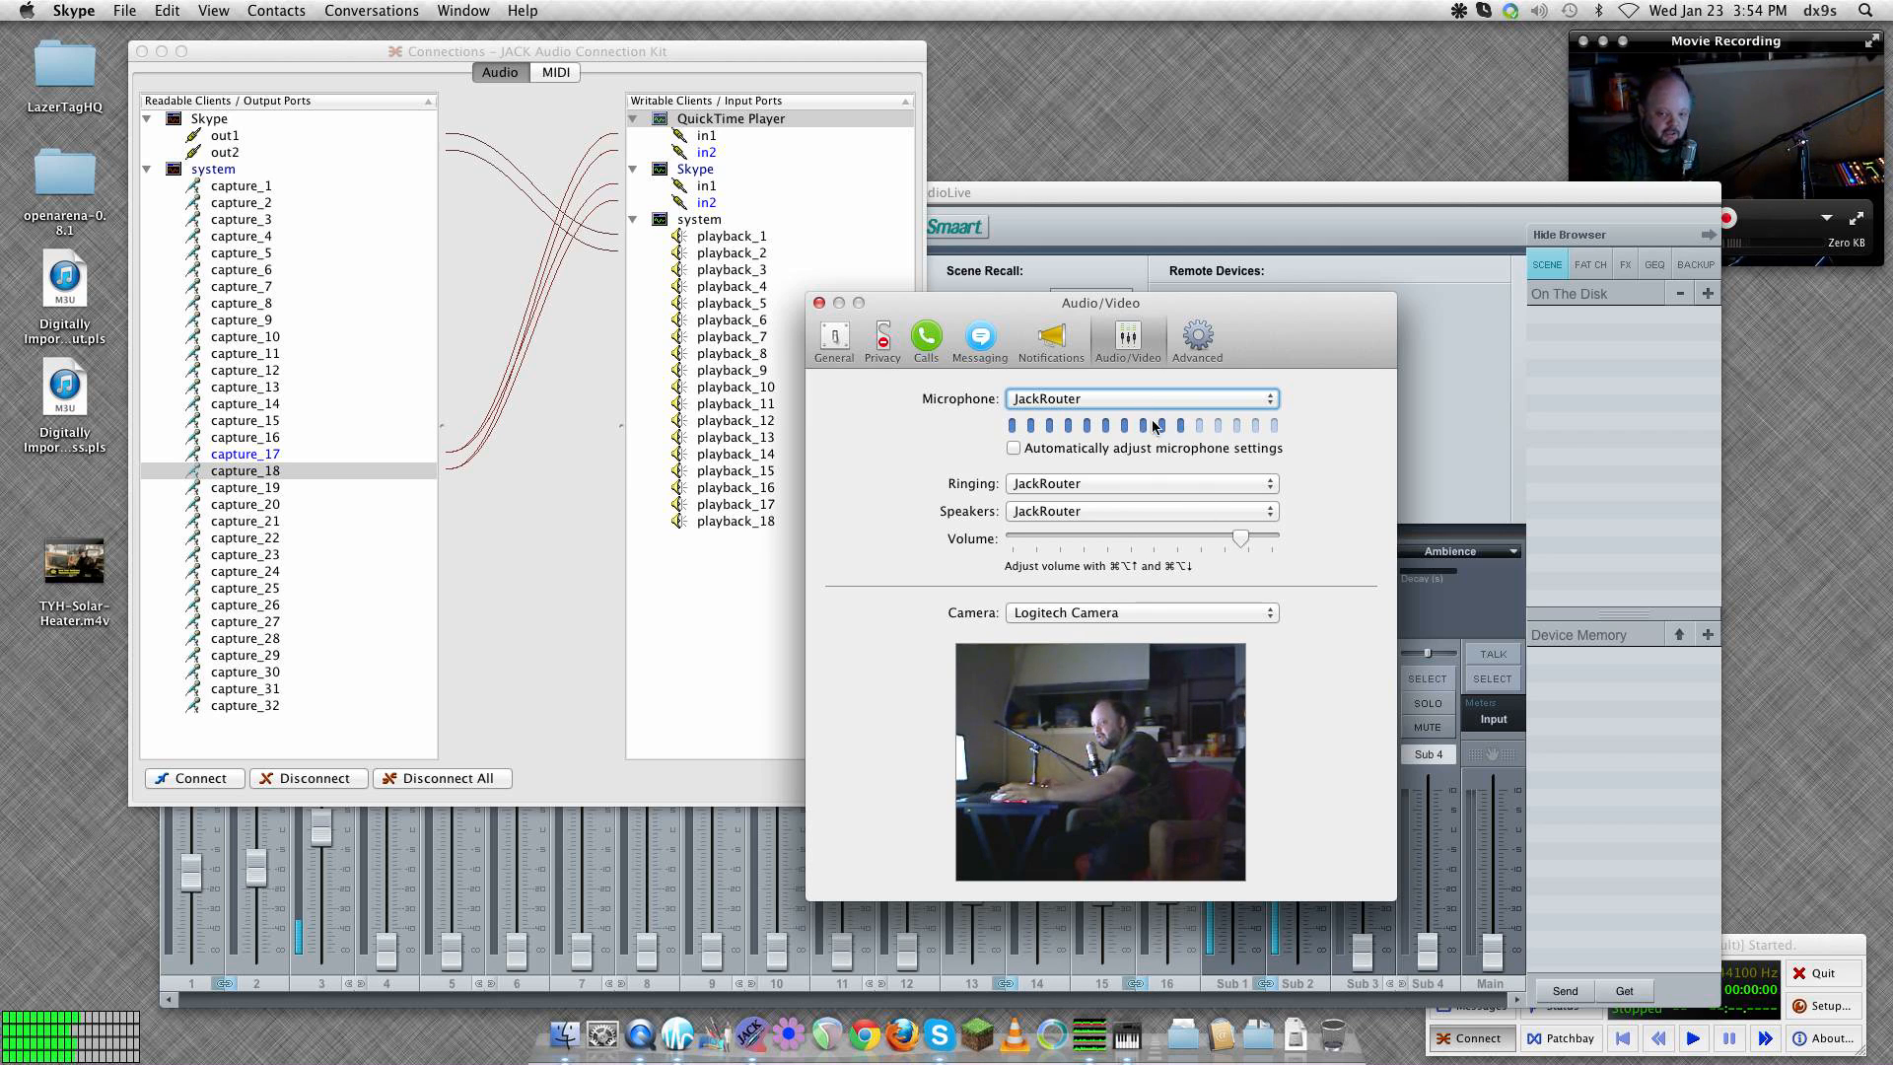
Disconnect capture_17 from Skype's in1 port to test the microphone level, and reconnect the two ports.
click(710, 185)
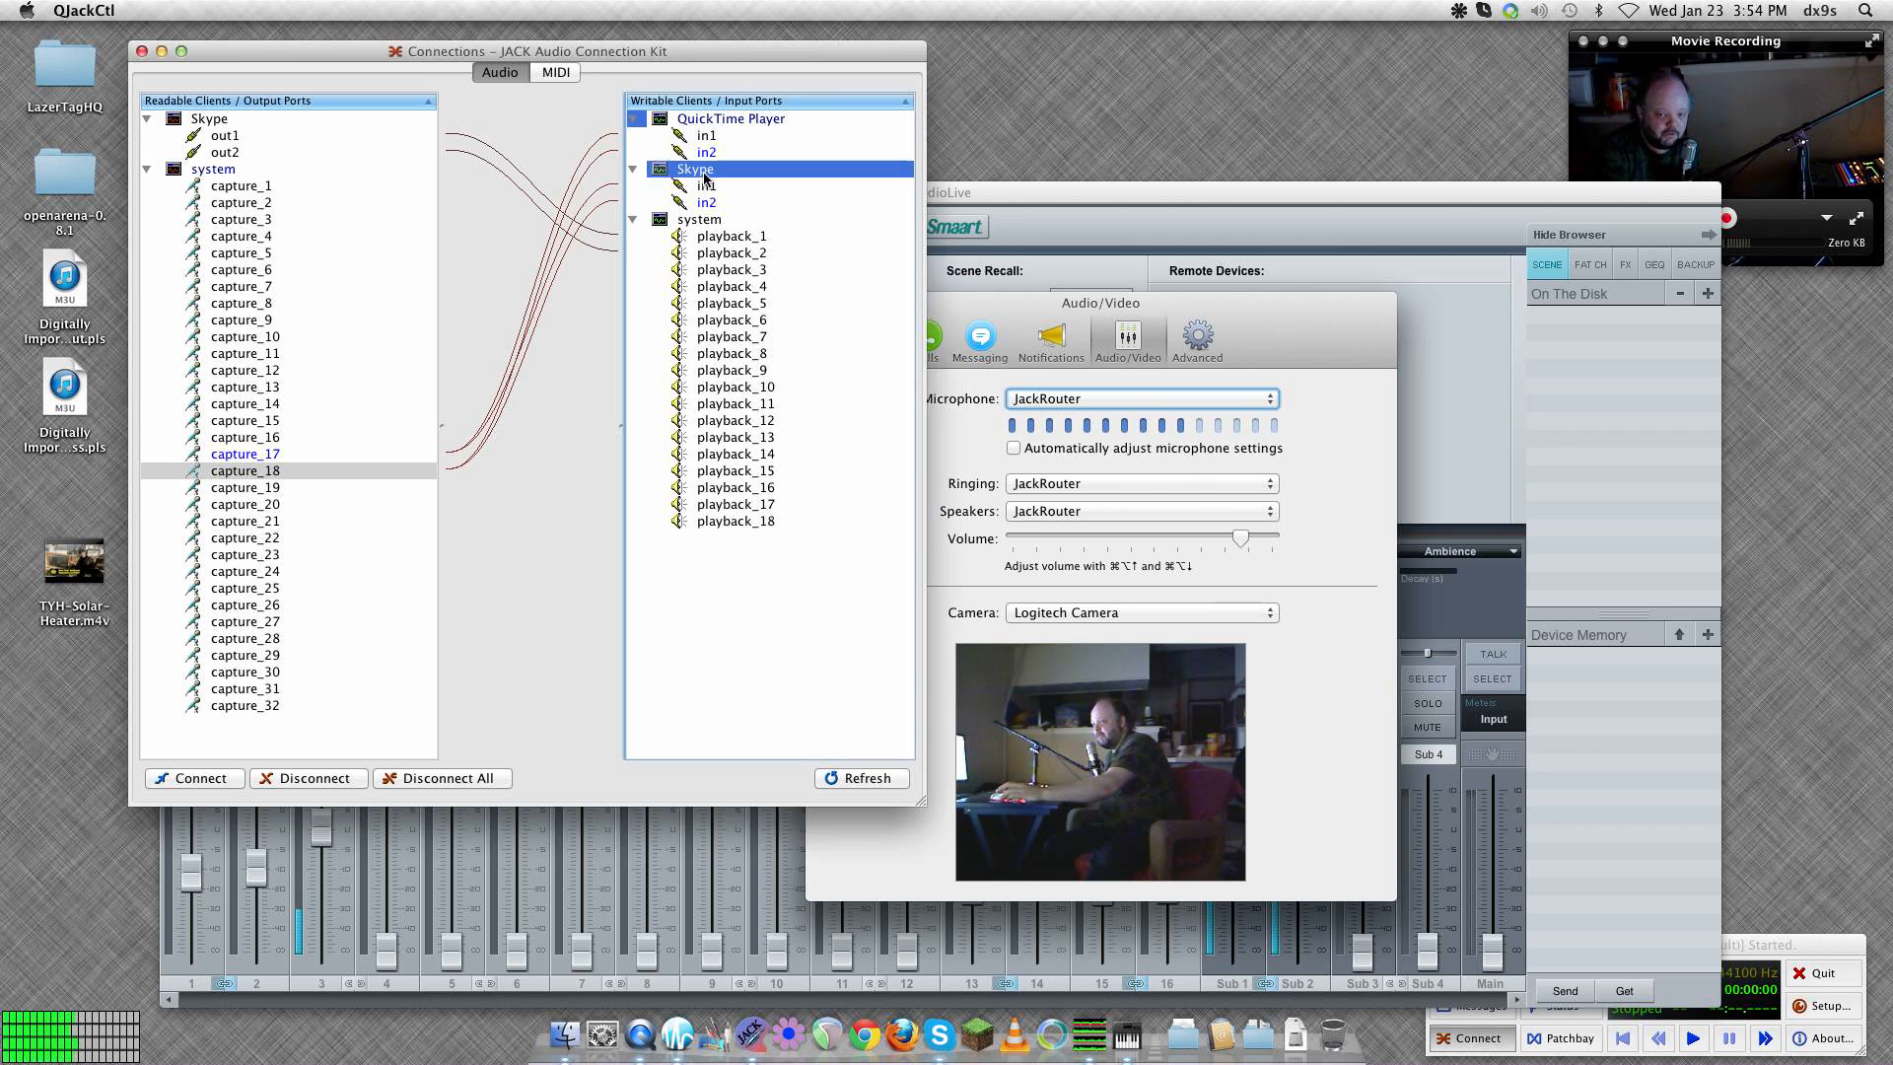
click(712, 186)
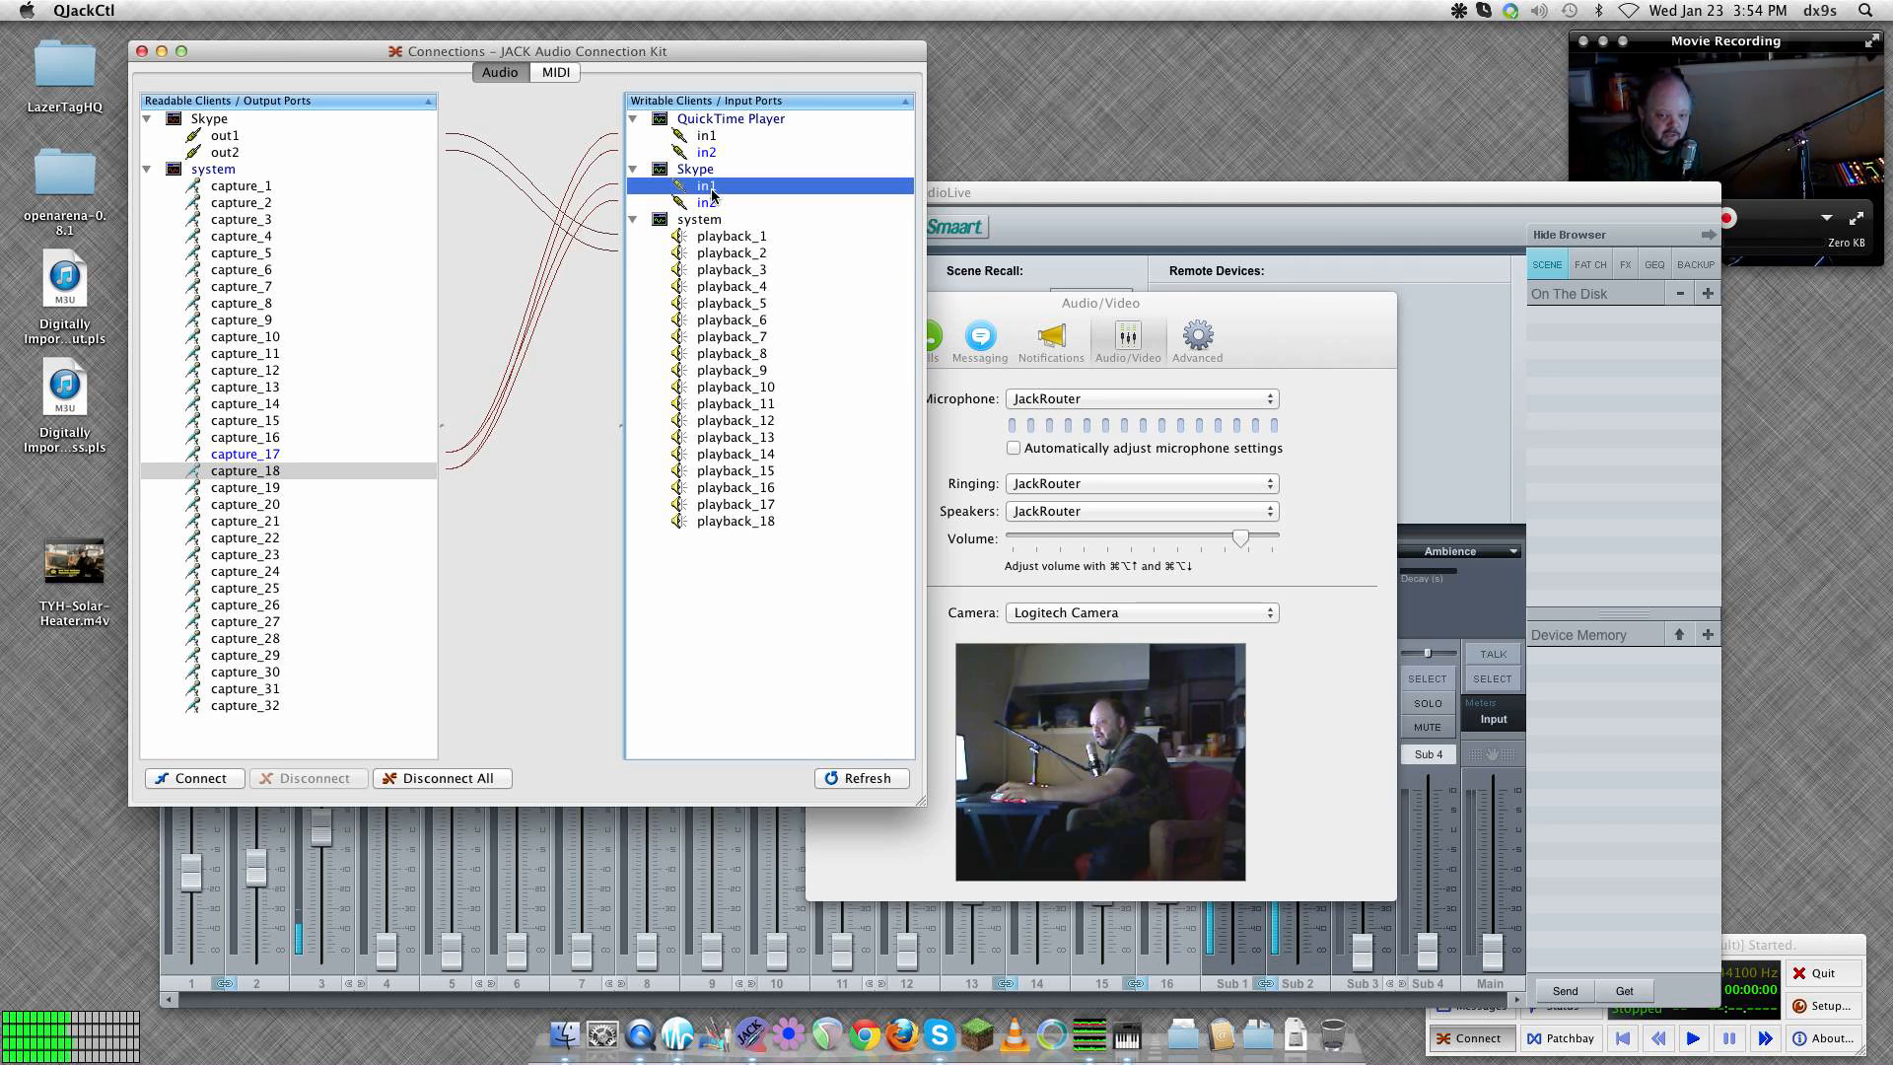
click(274, 456)
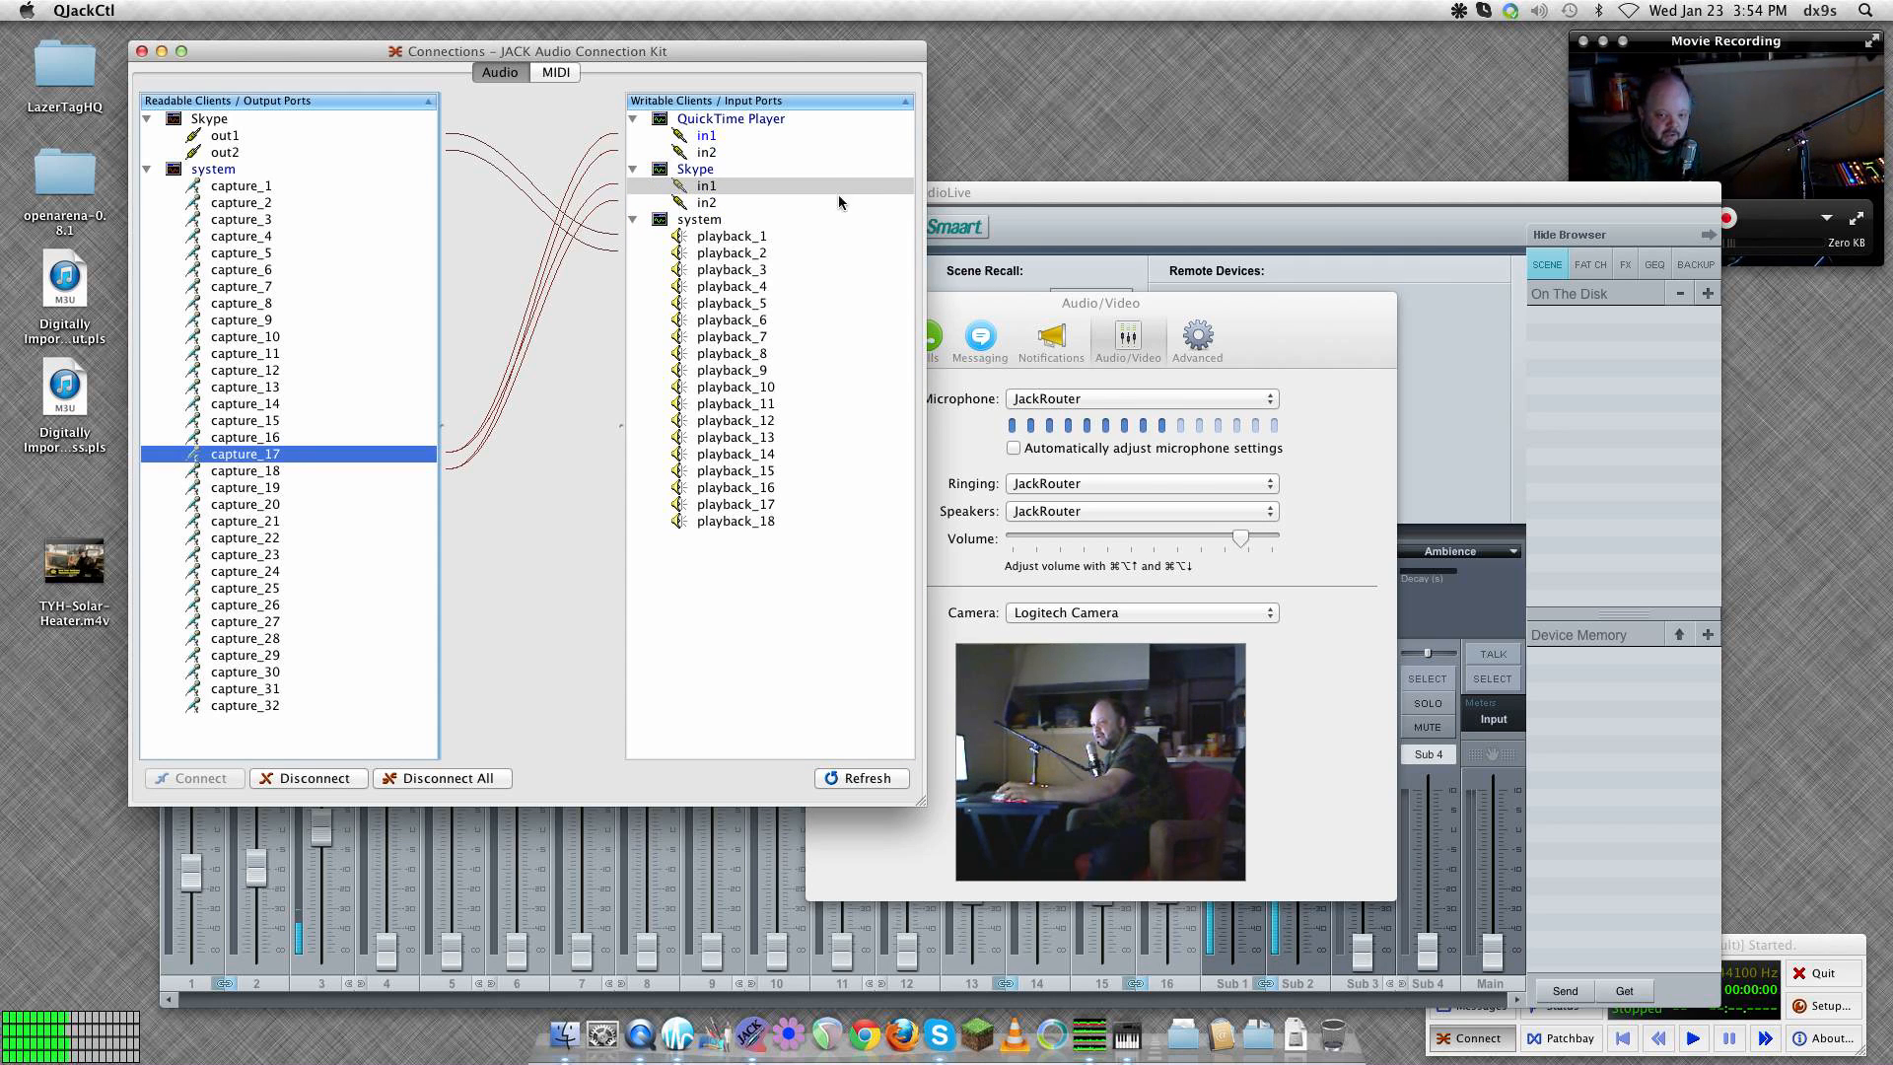
click(303, 781)
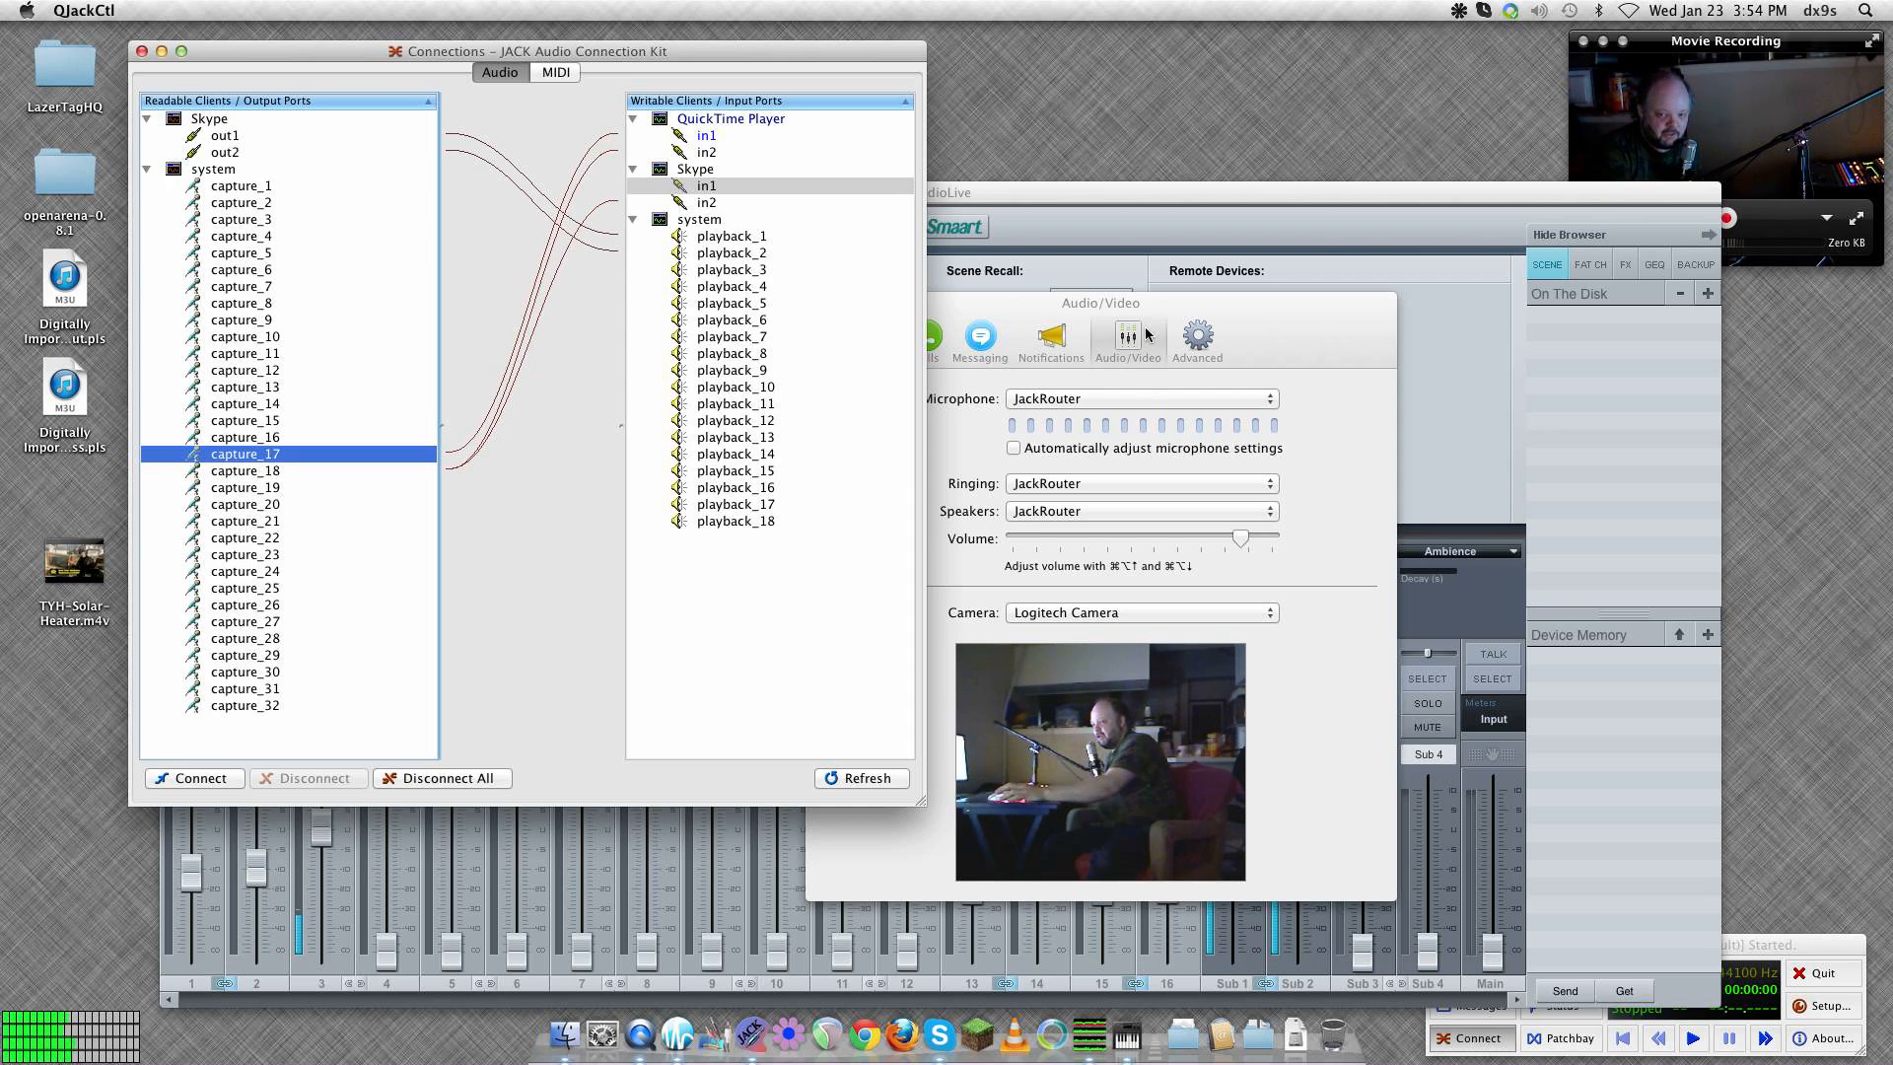
drag(1222, 318, 1272, 322)
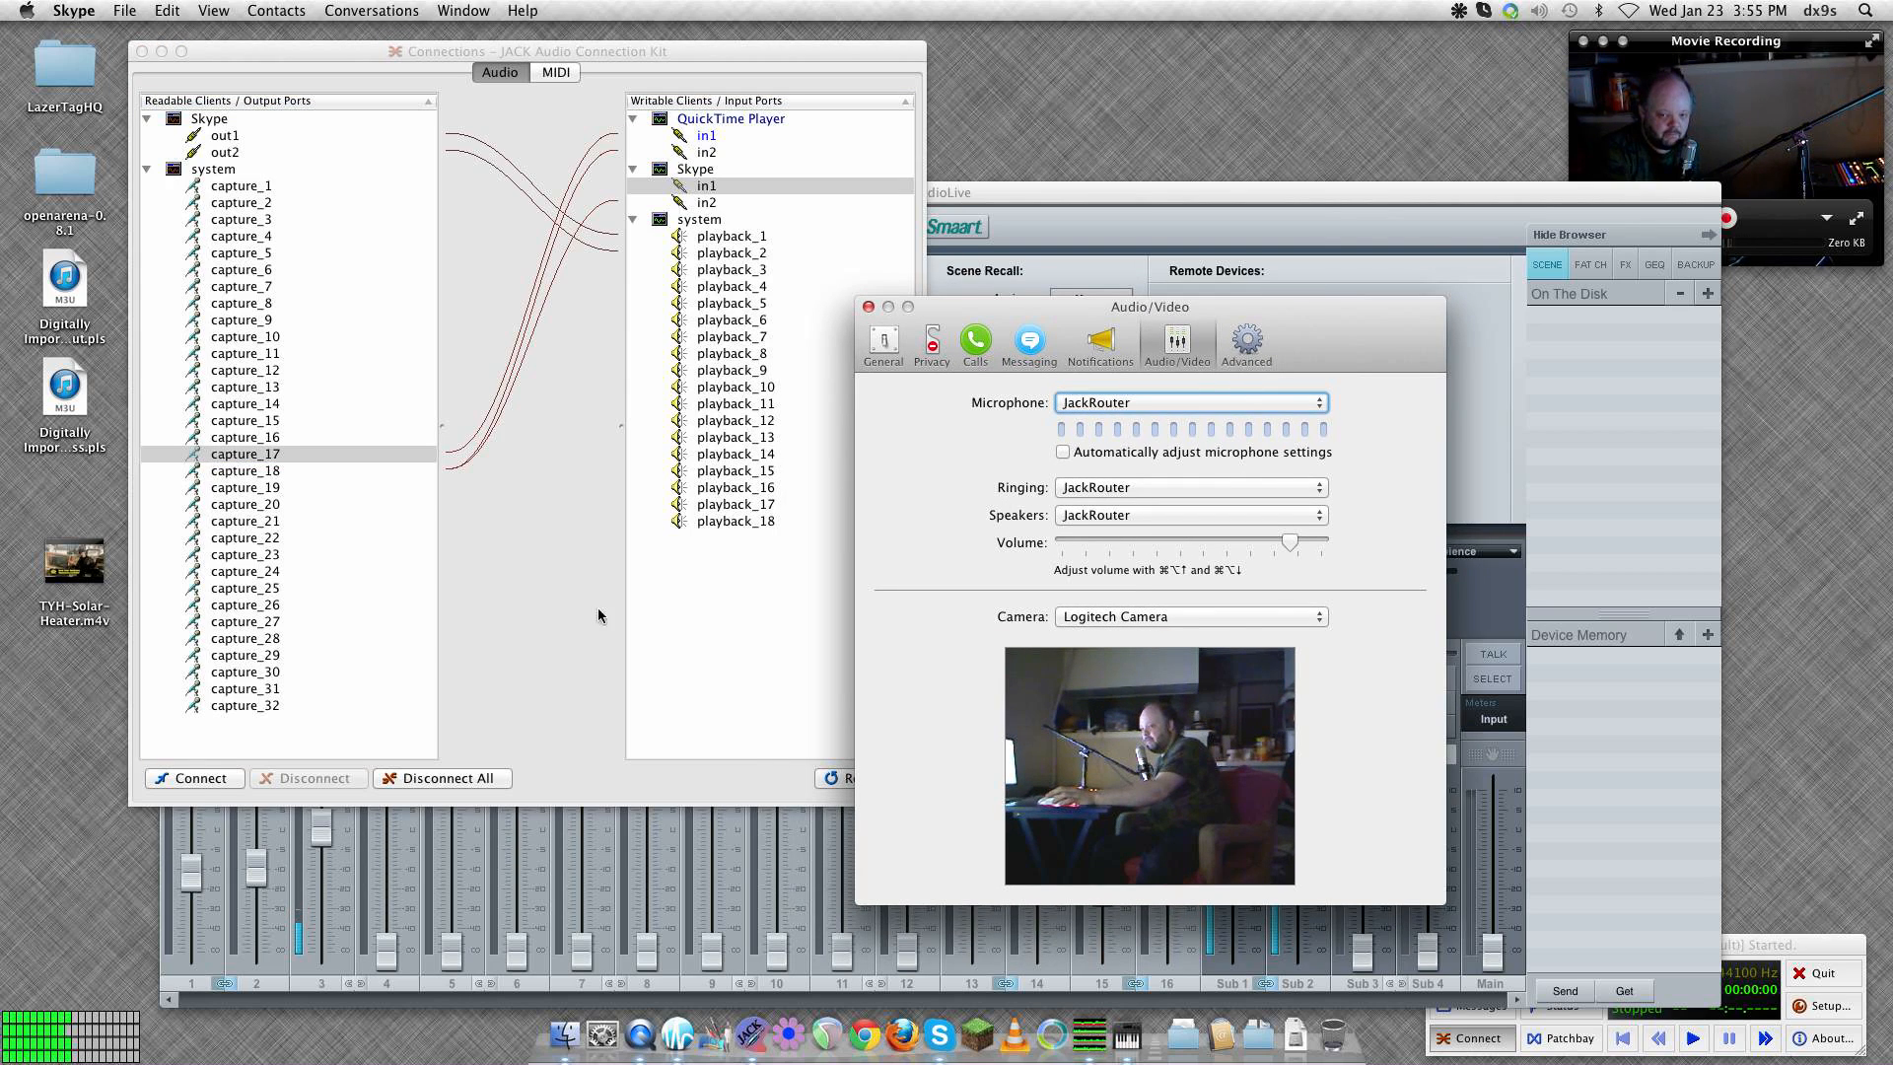
click(199, 779)
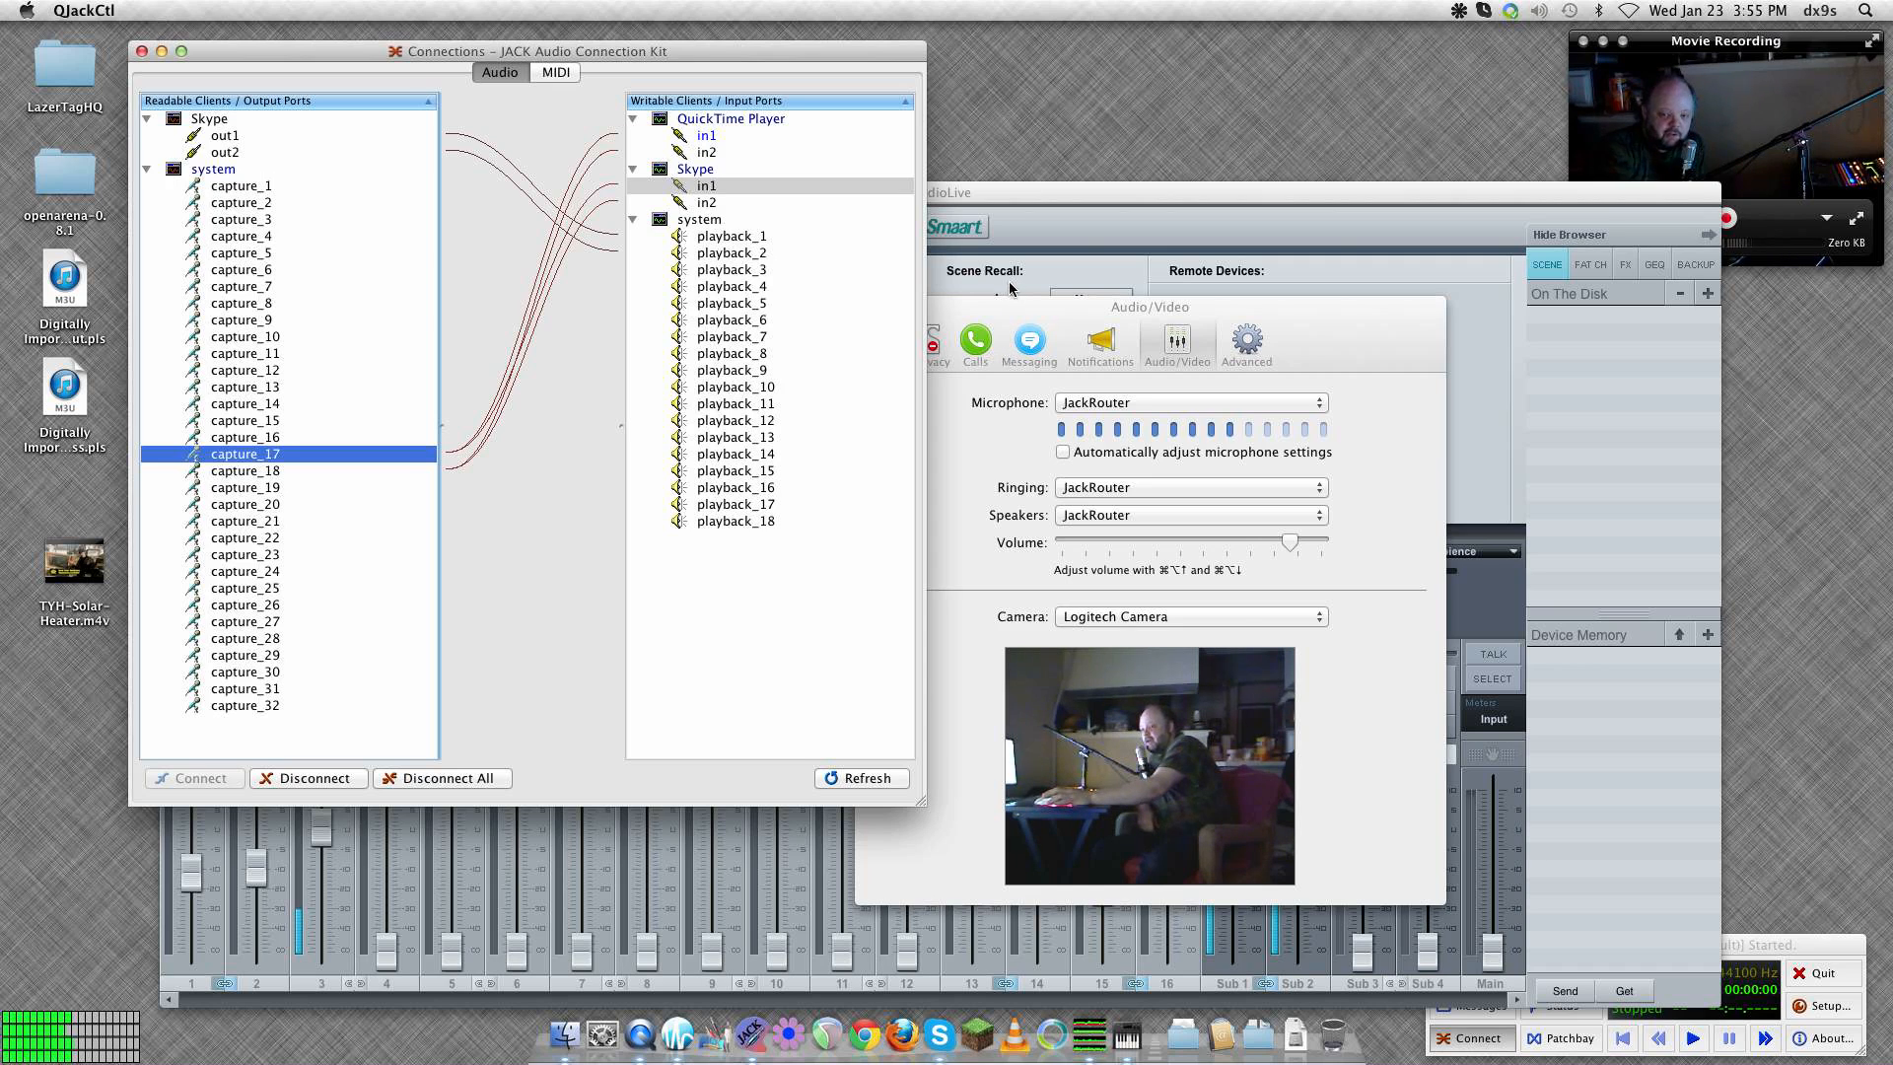
Close the StudioLive mixer window and Skype's Audio/Video preferences.
click(1218, 291)
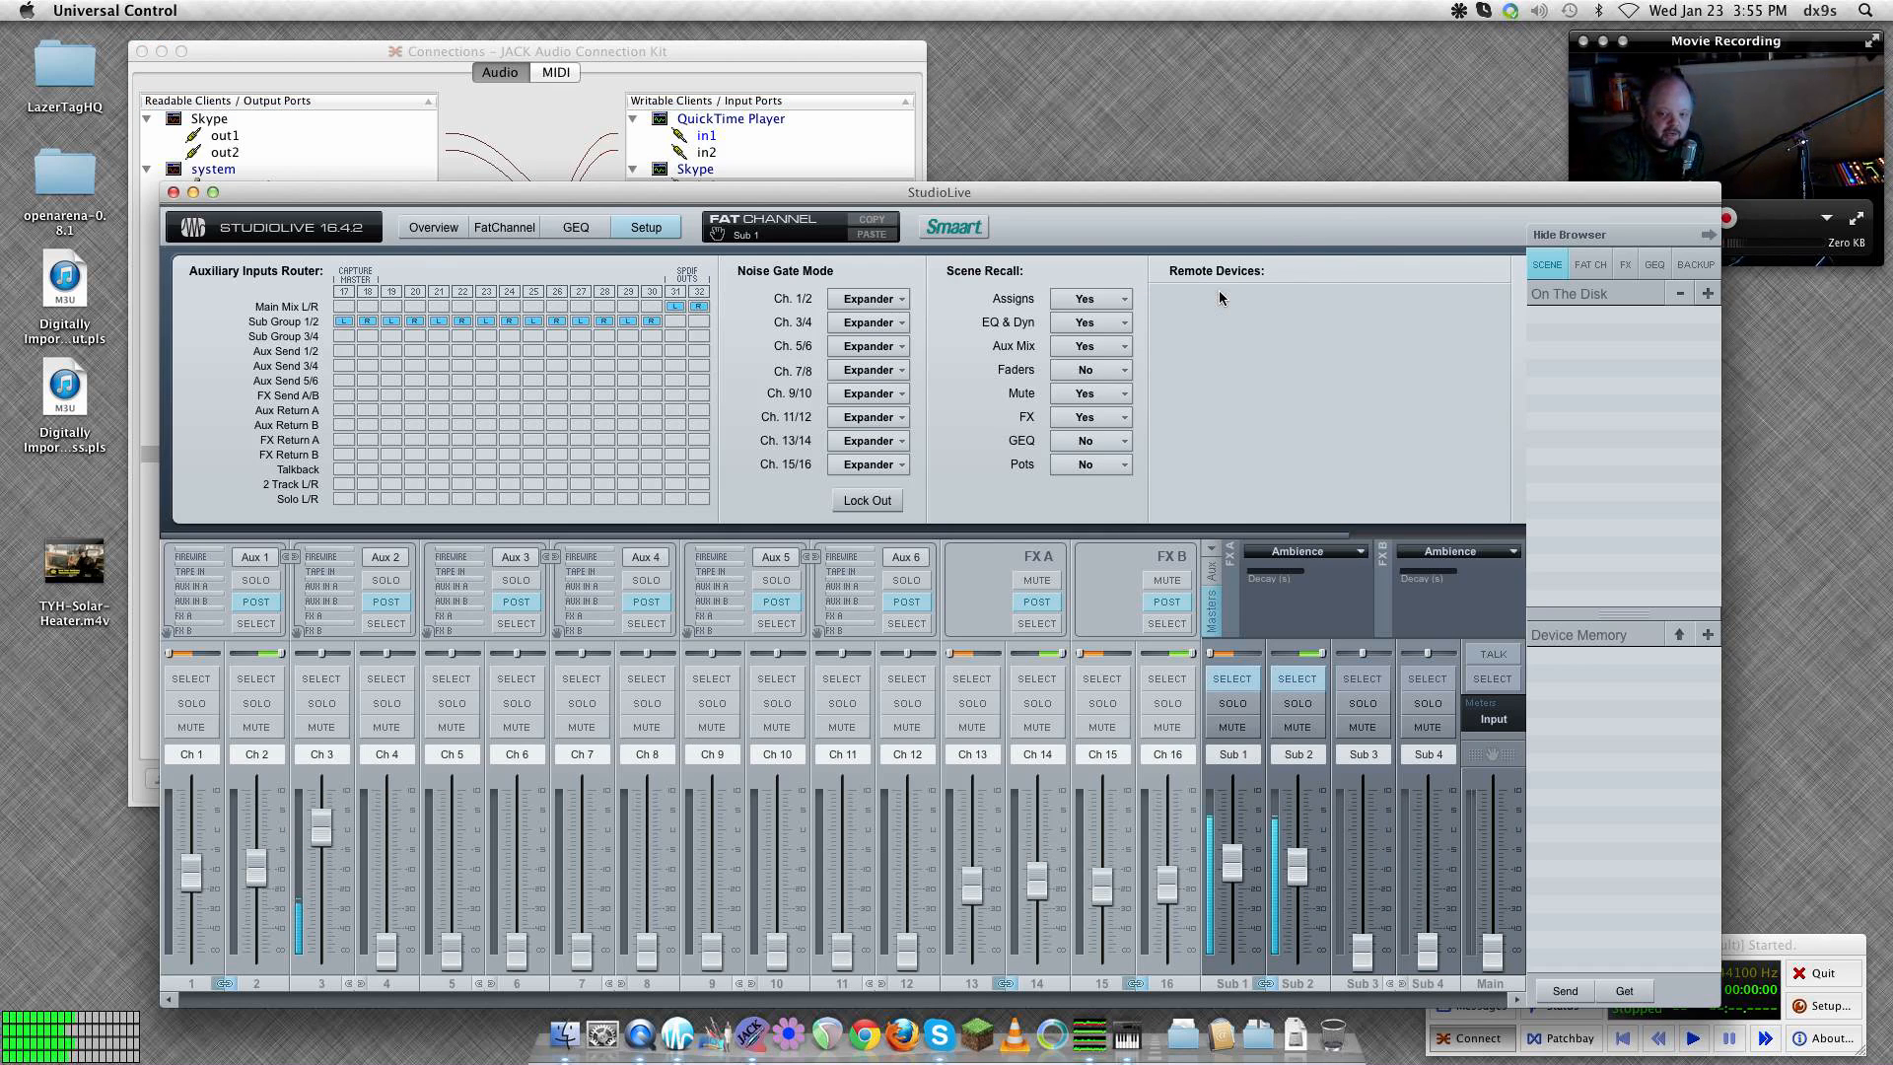
click(175, 192)
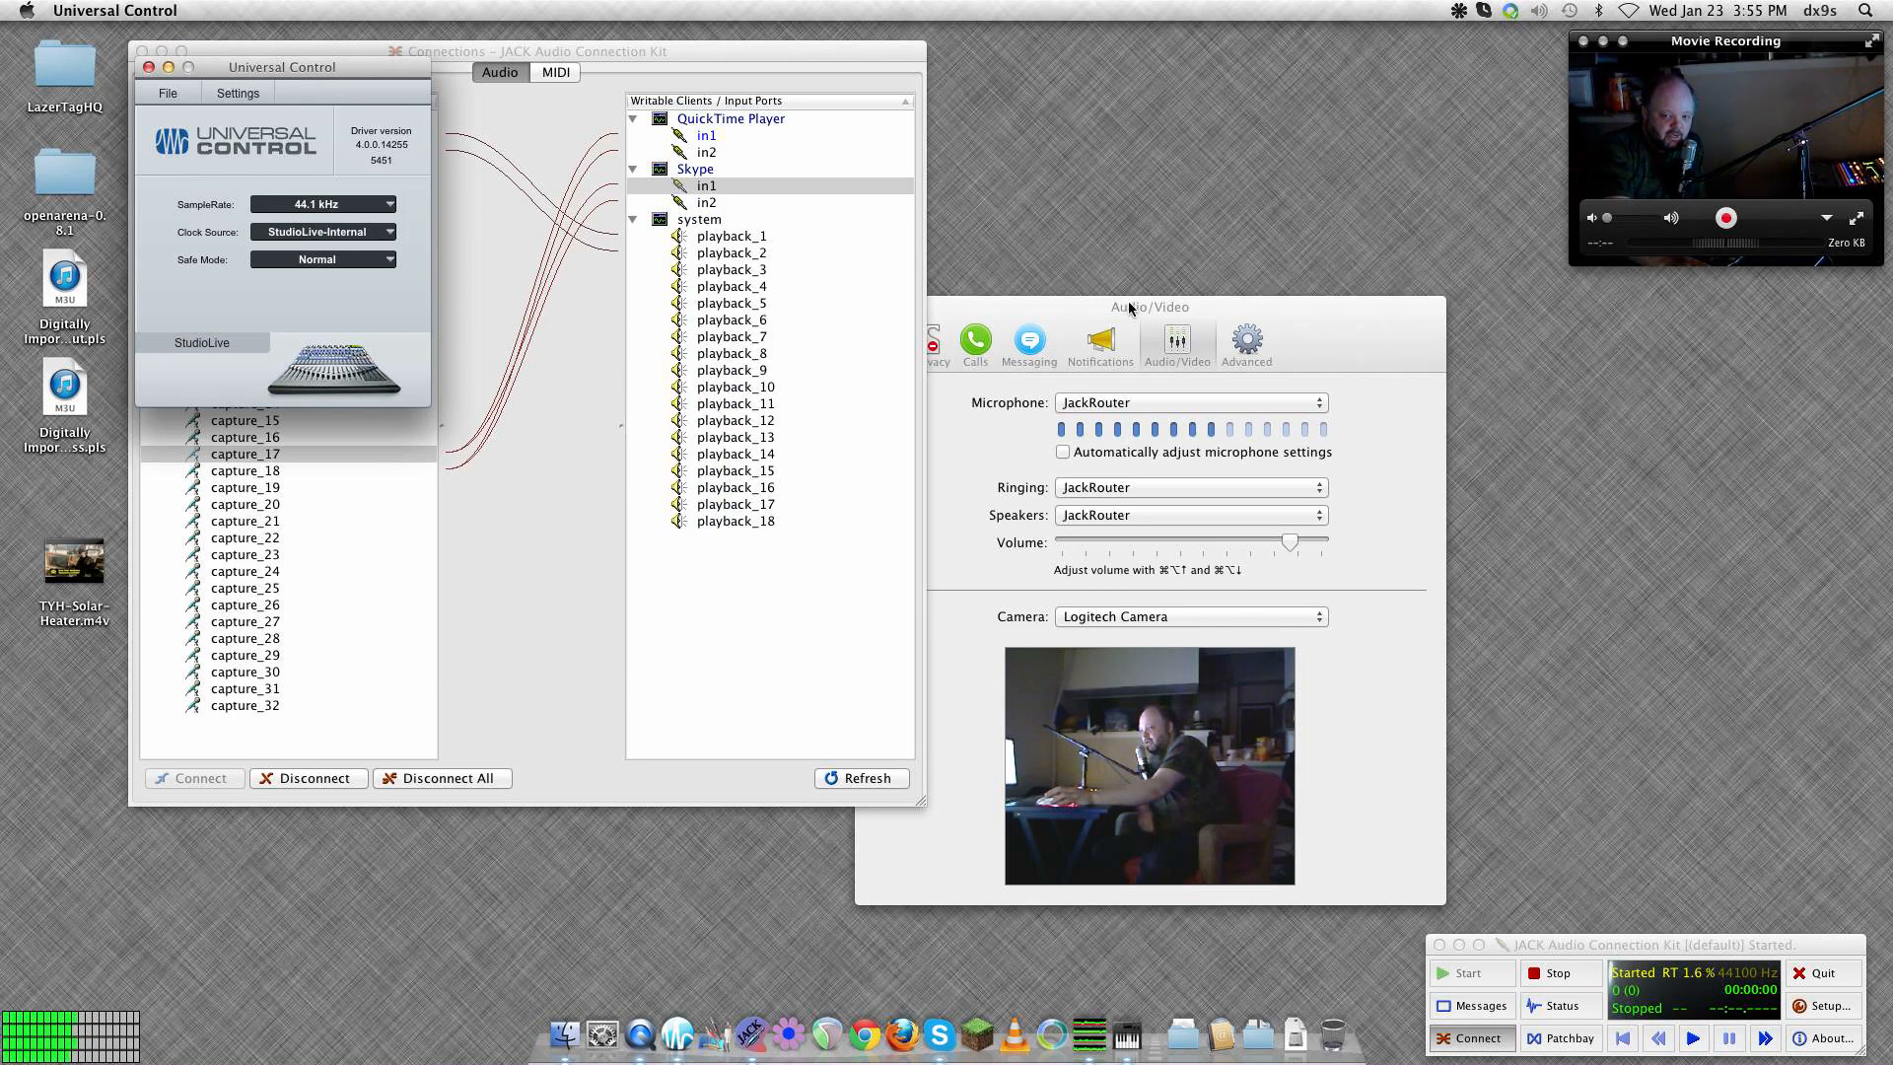
click(1085, 315)
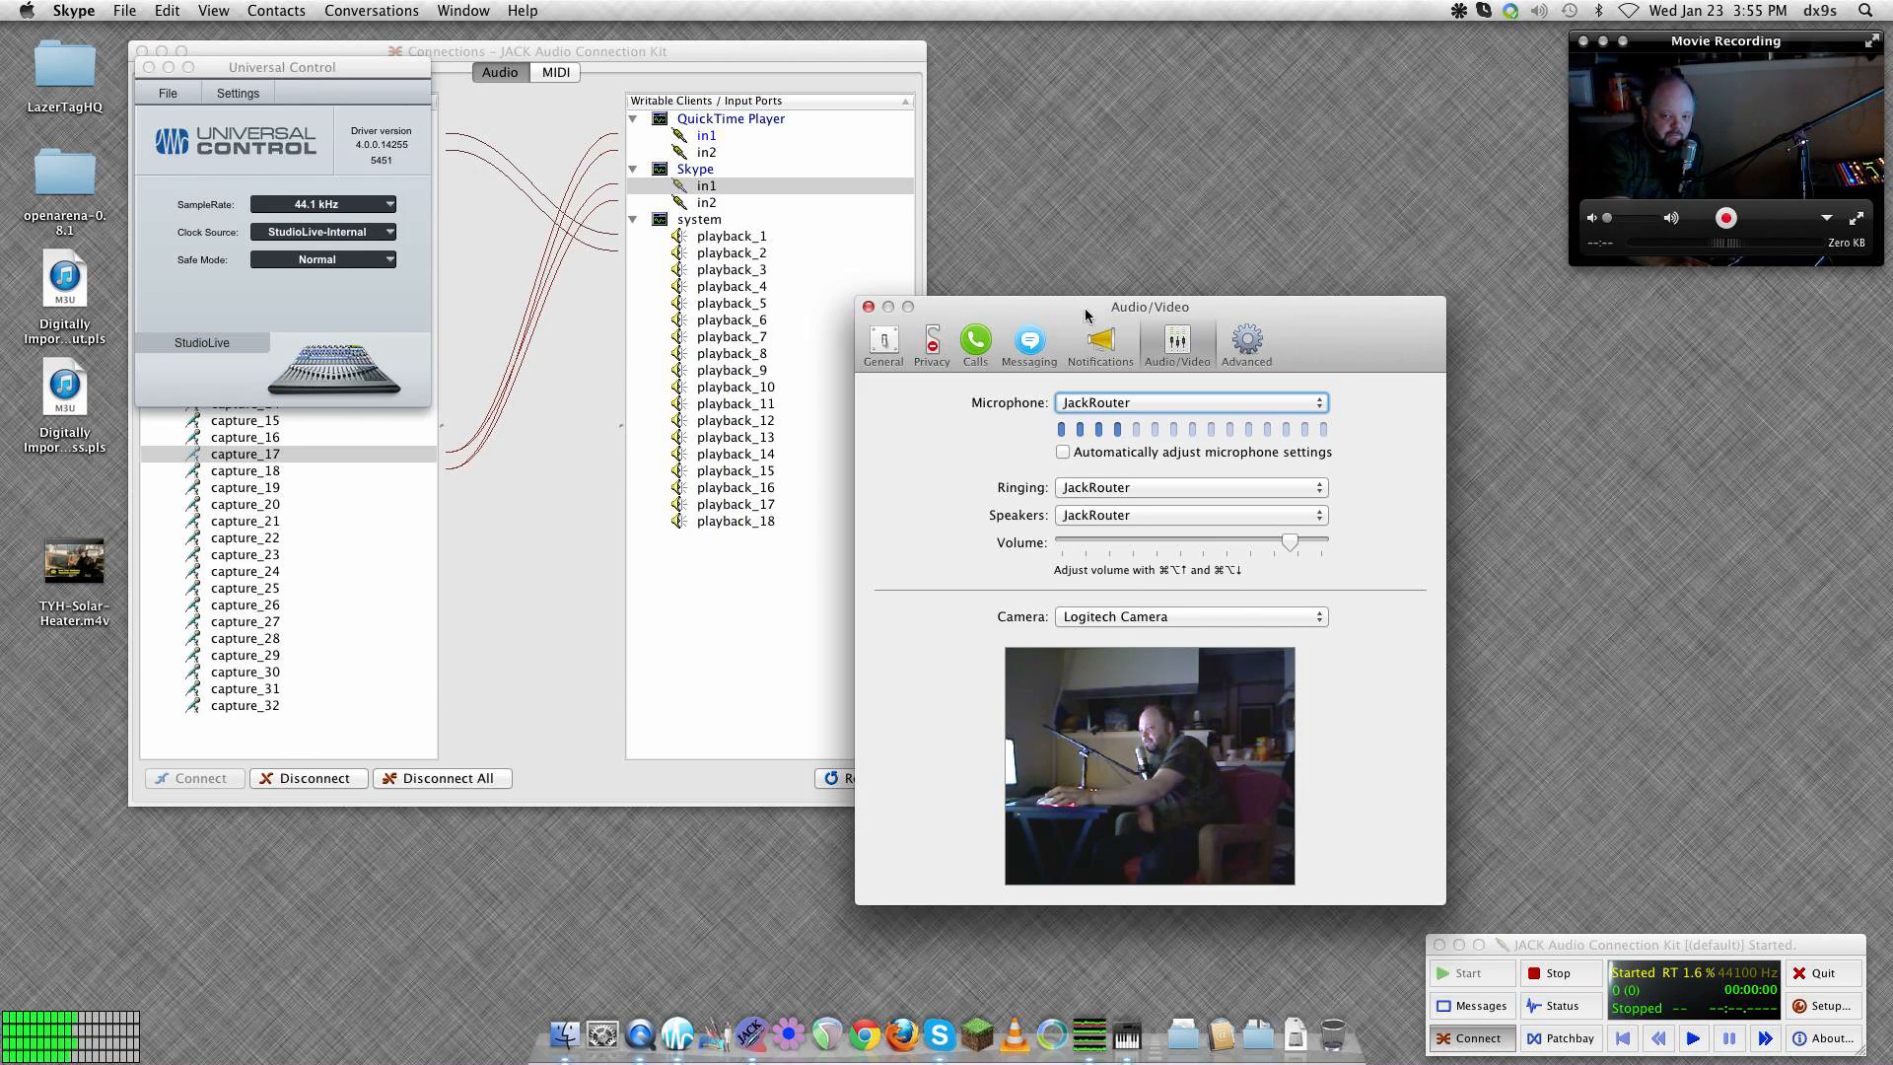
click(867, 307)
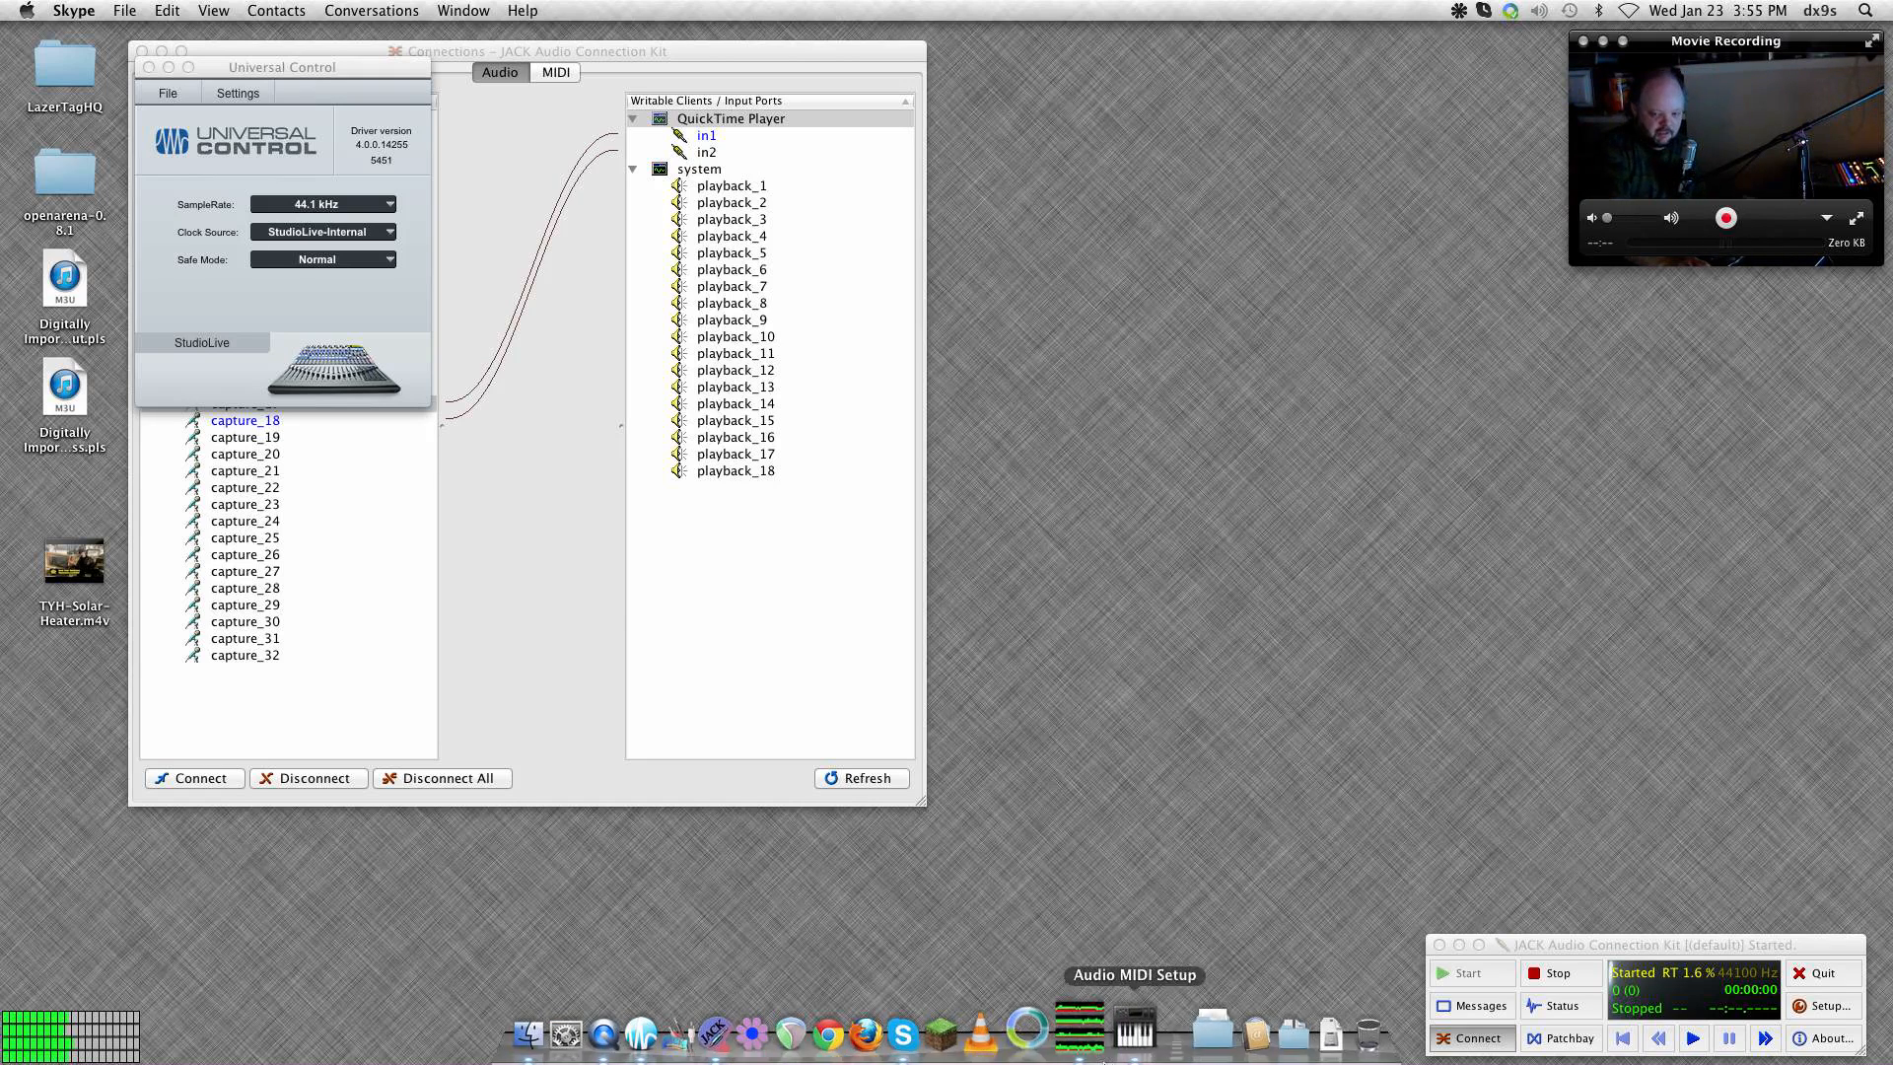
Open the Audio Devices window in Audio MIDI Setup and examine the PreSonus FireStudio's output channels and Input Streams 1 and 2.
click(1135, 1032)
click(313, 10)
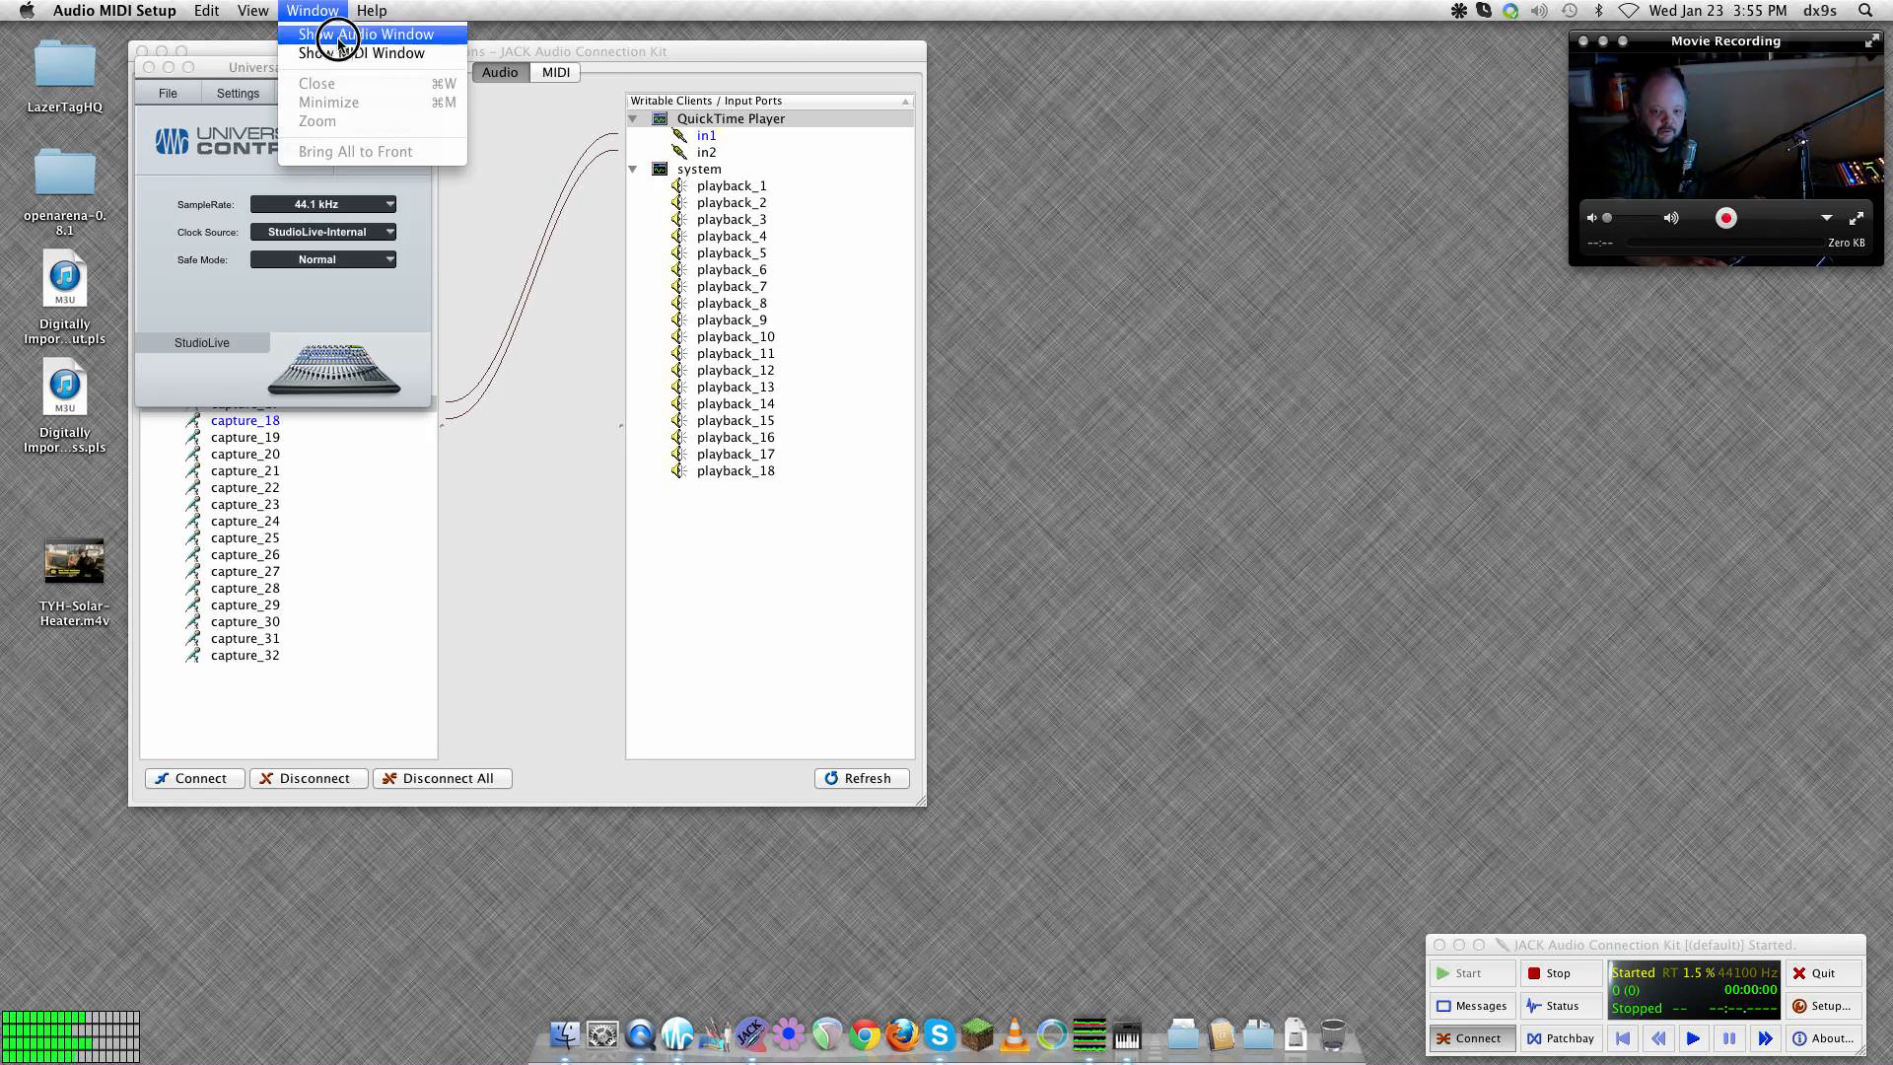
click(338, 38)
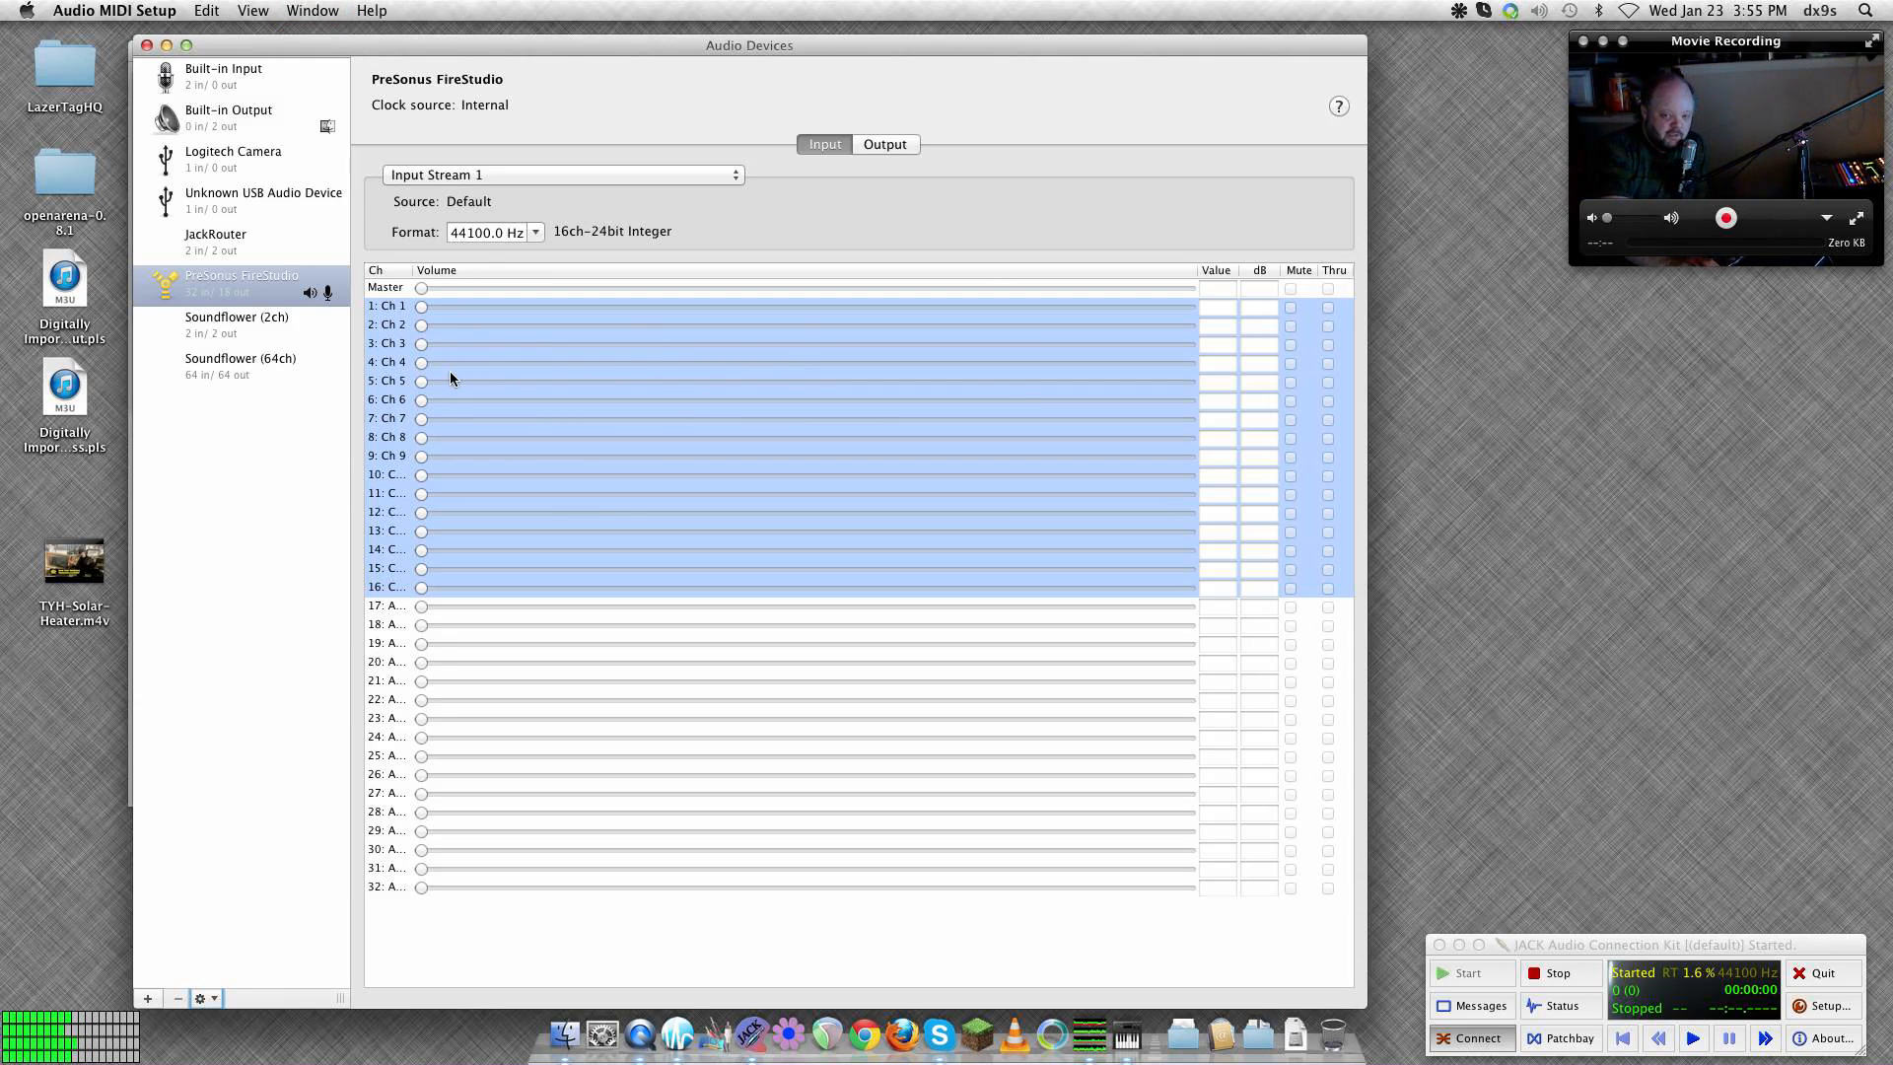
click(885, 145)
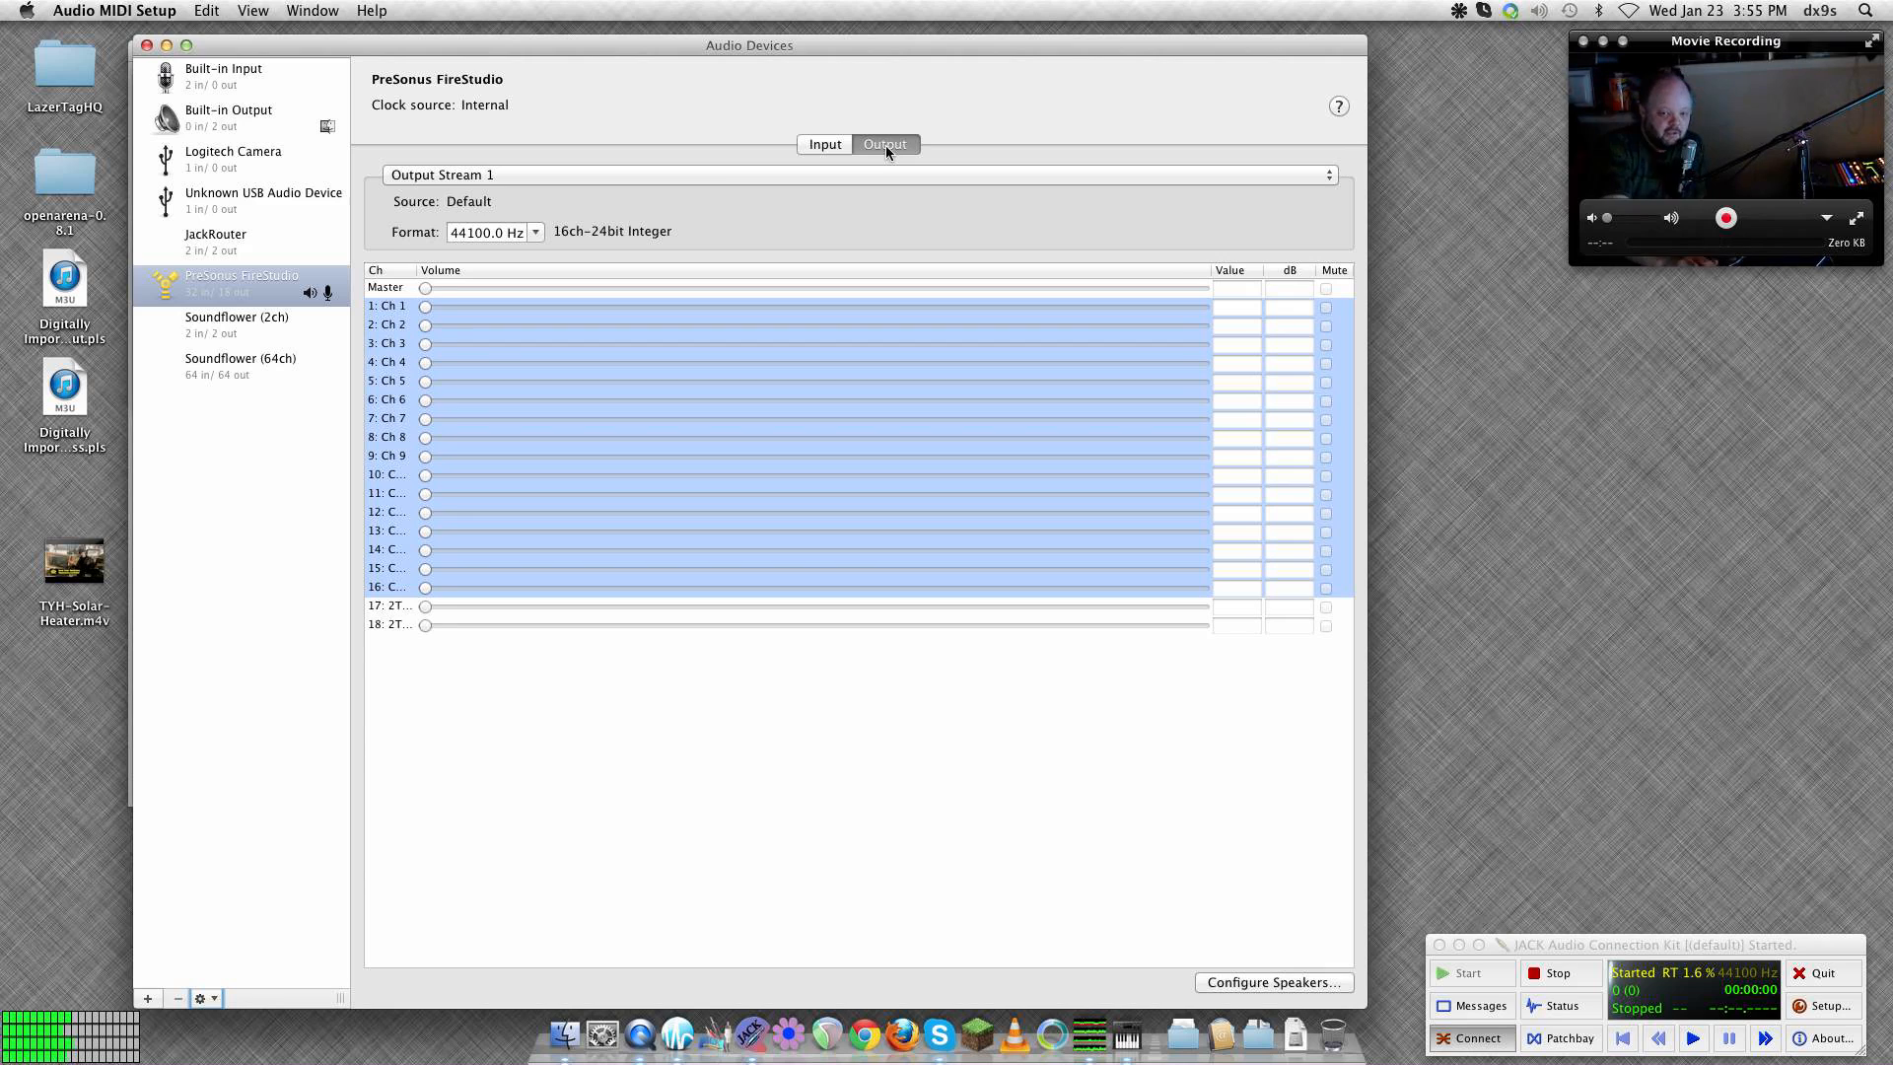
click(826, 145)
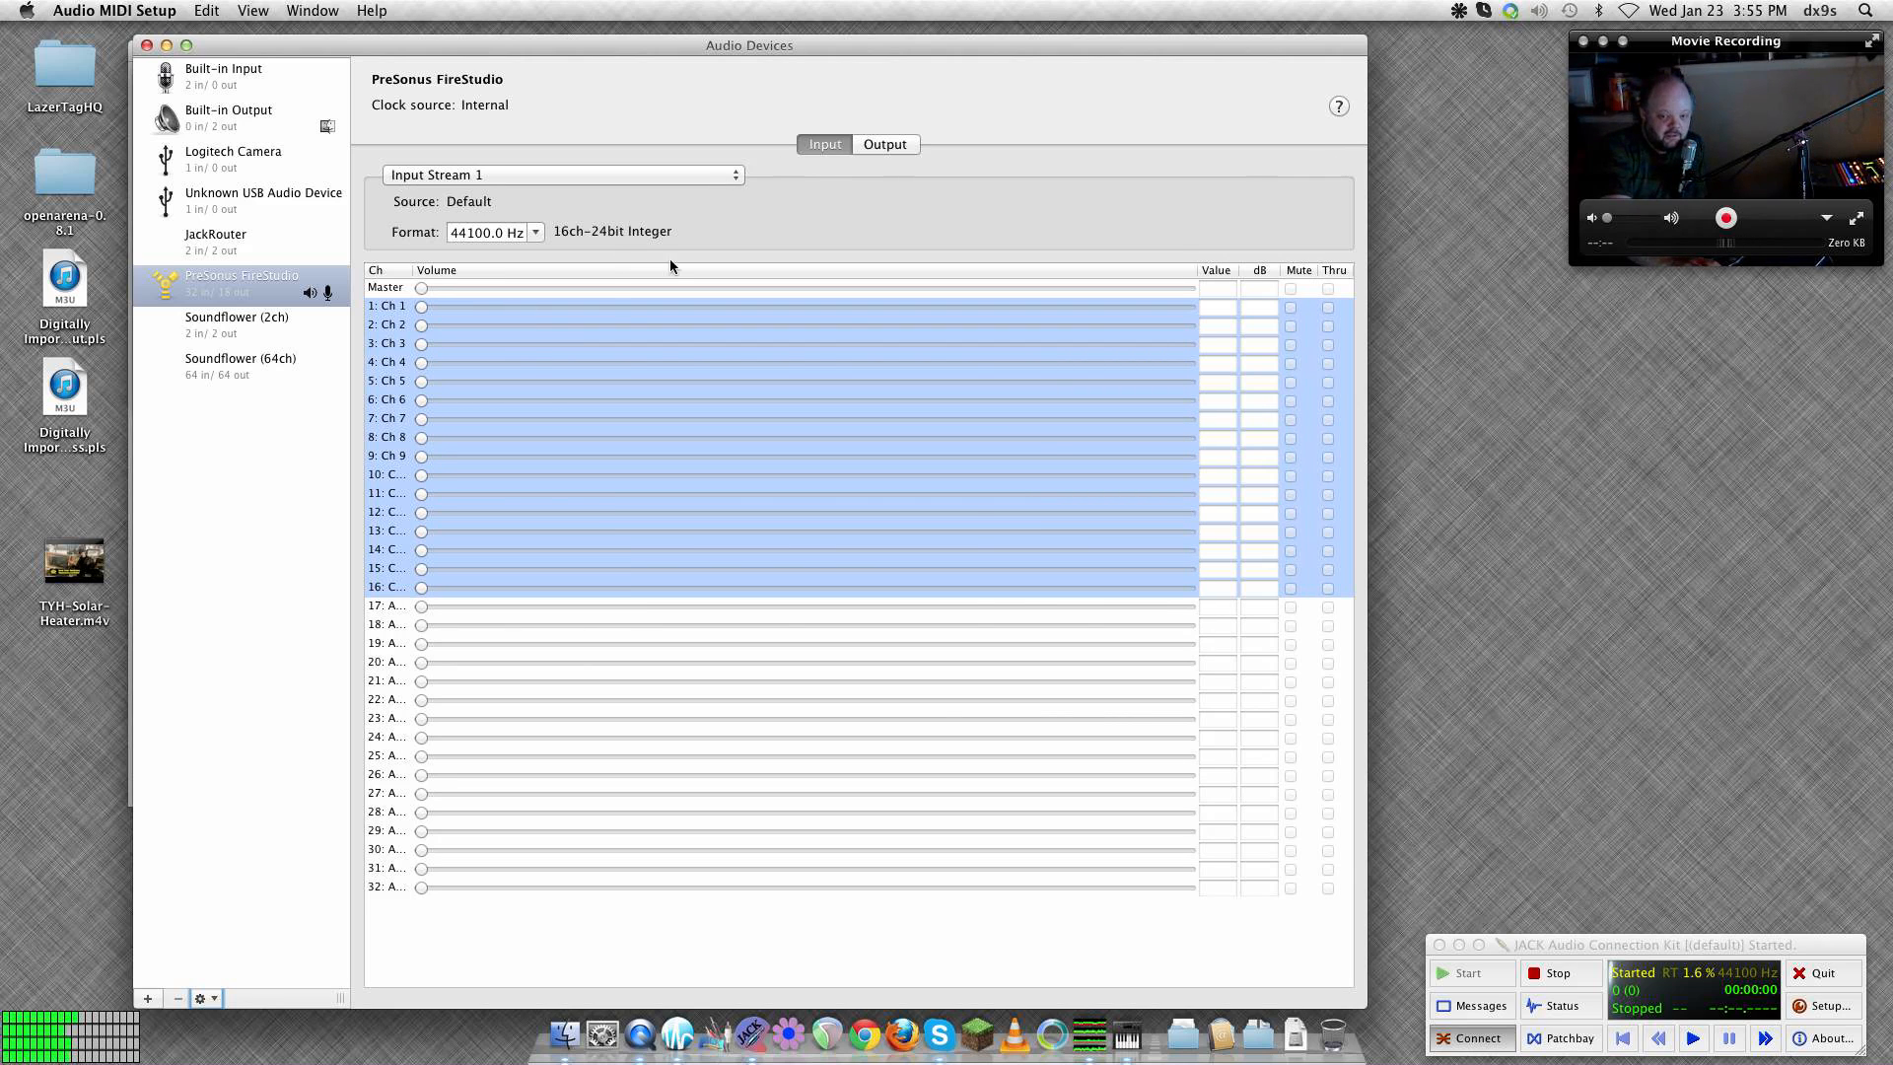
click(555, 186)
click(529, 197)
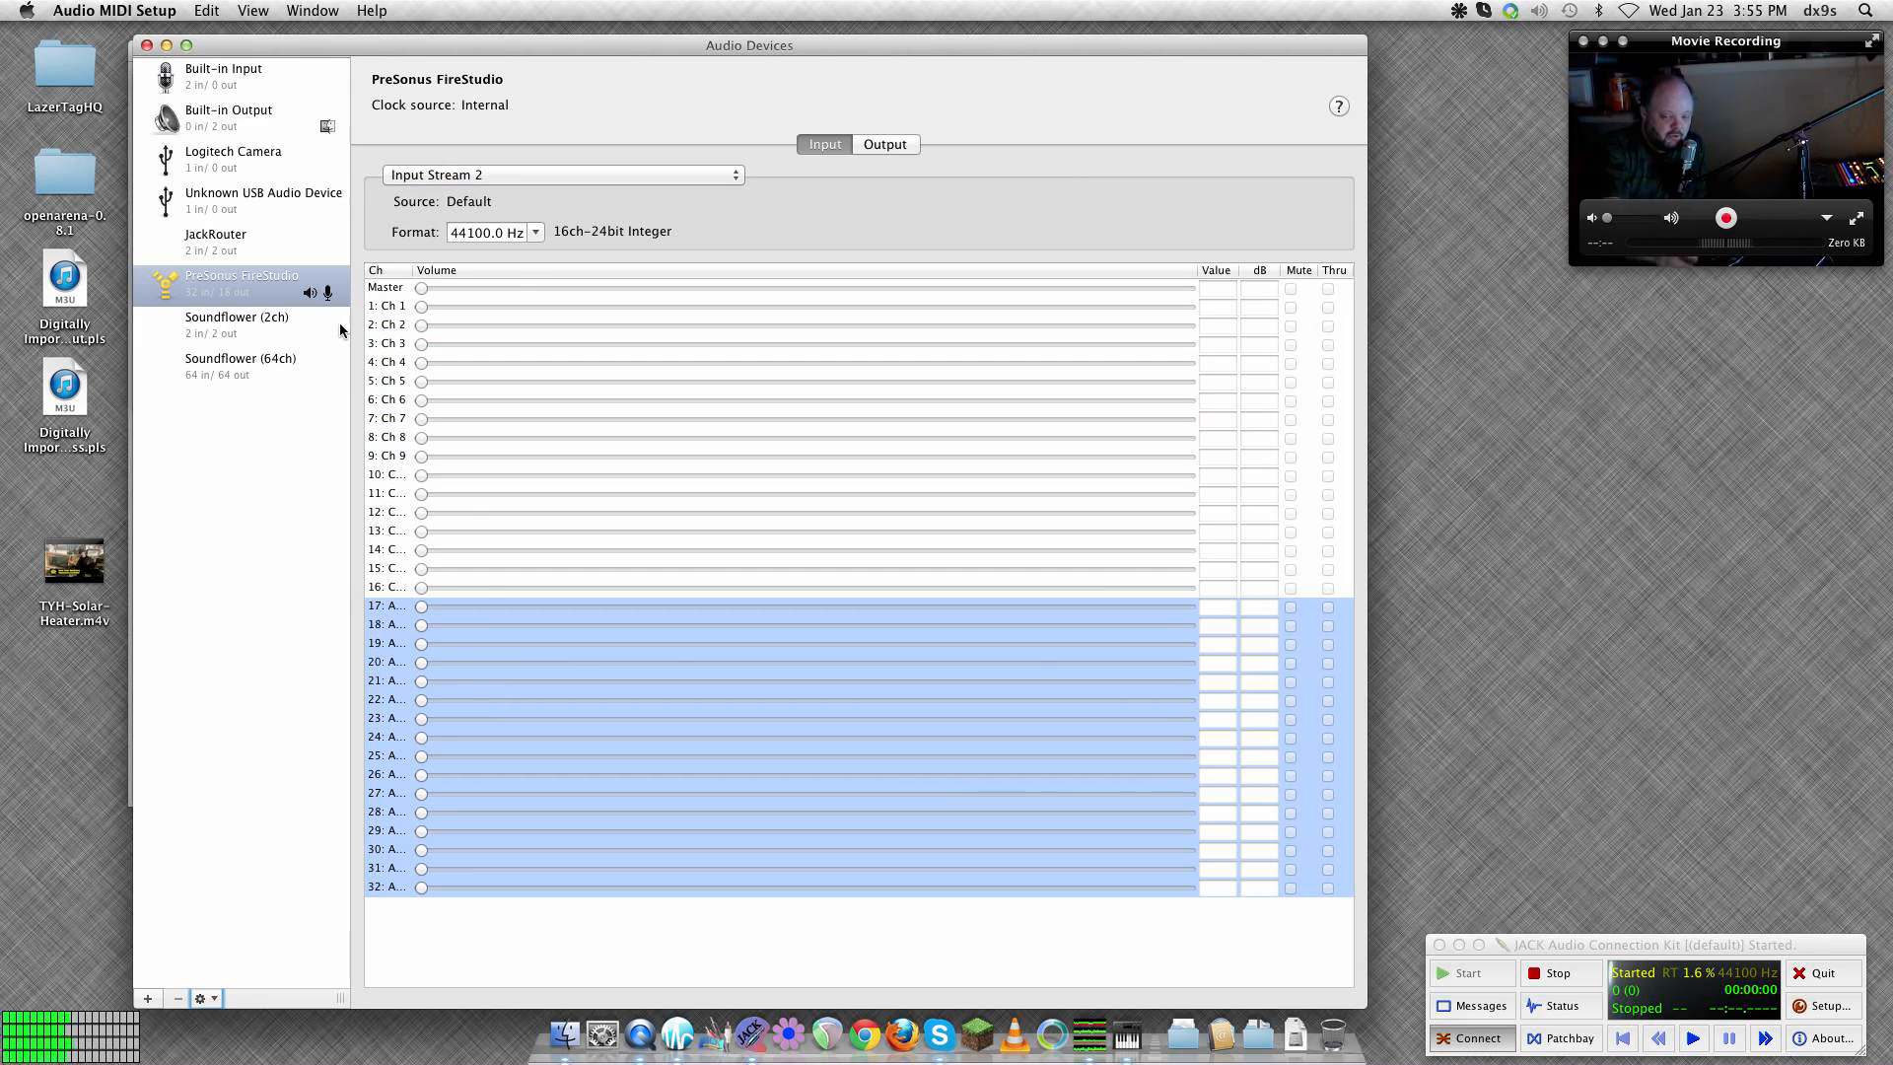
Reopen the StudioLive mixer and route Sub Group 1/2 to auxiliary inputs 31/32 in its setup.
click(697, 1030)
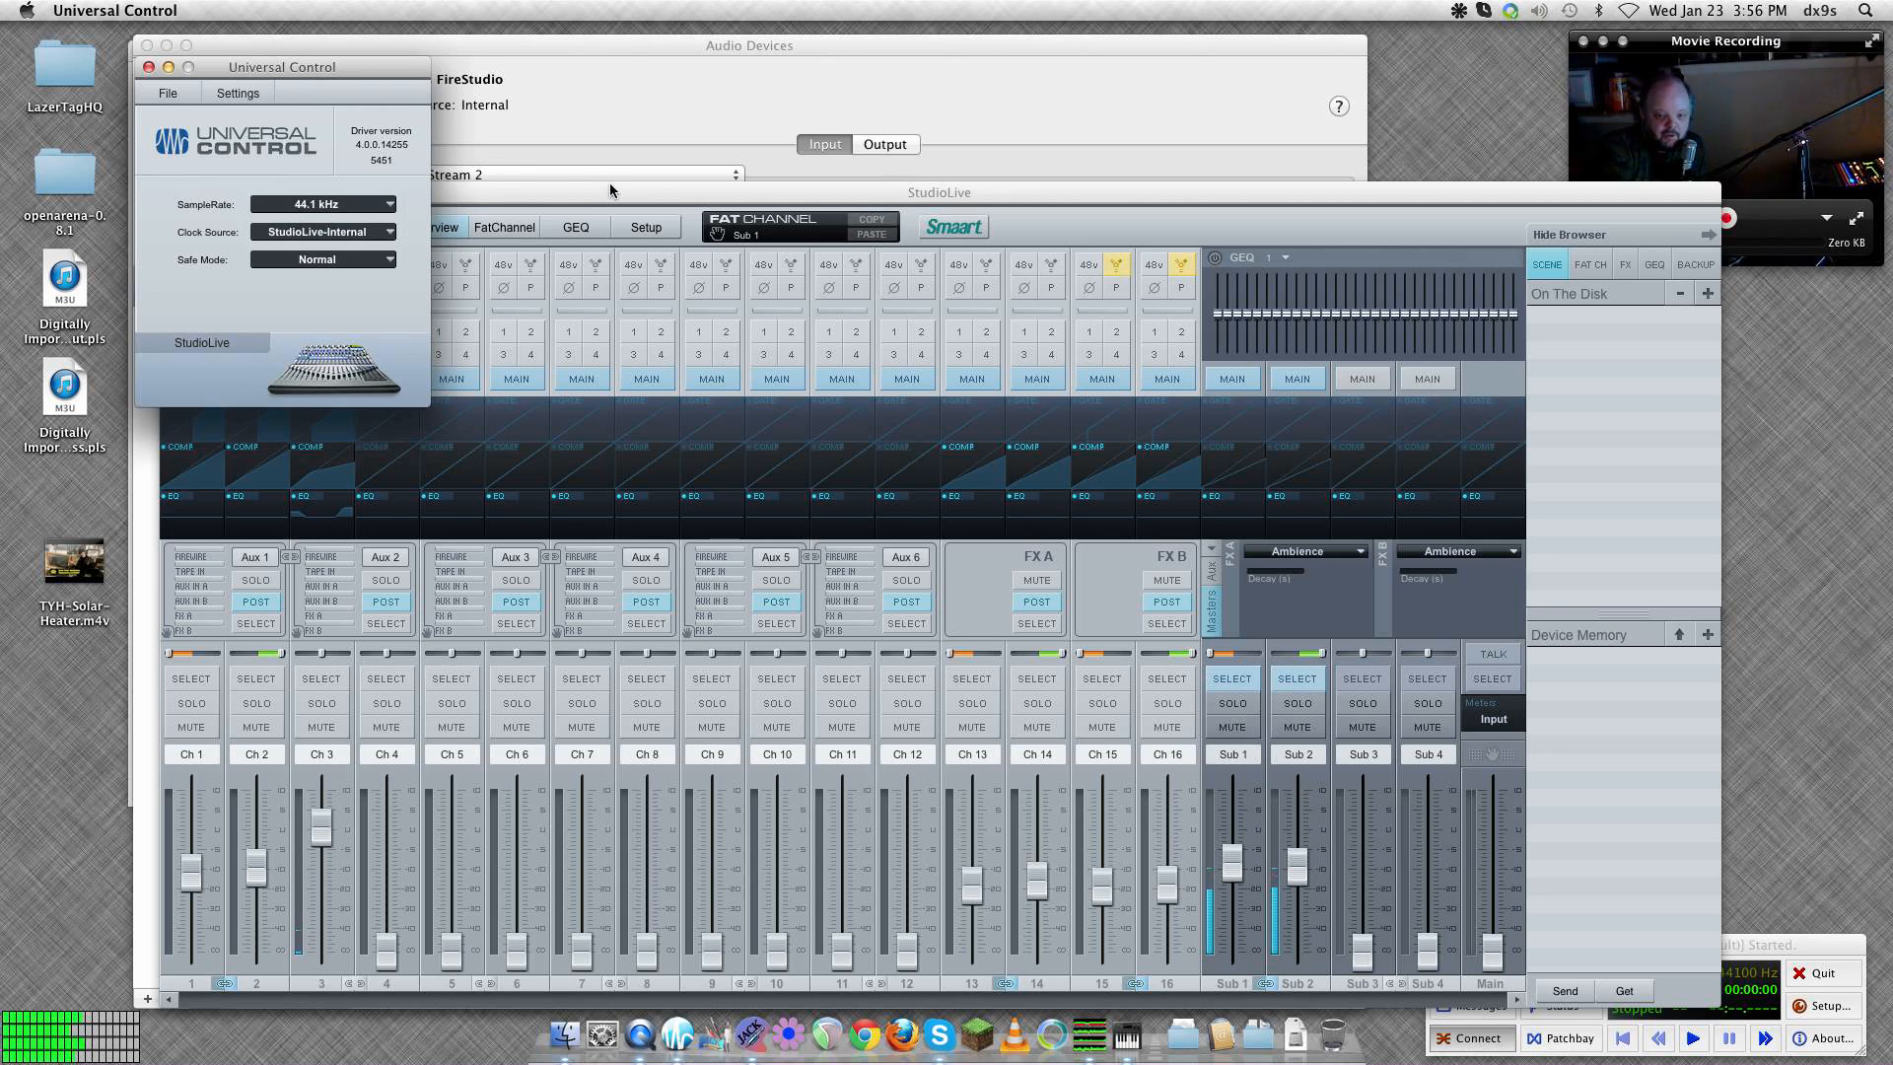
click(527, 192)
click(646, 227)
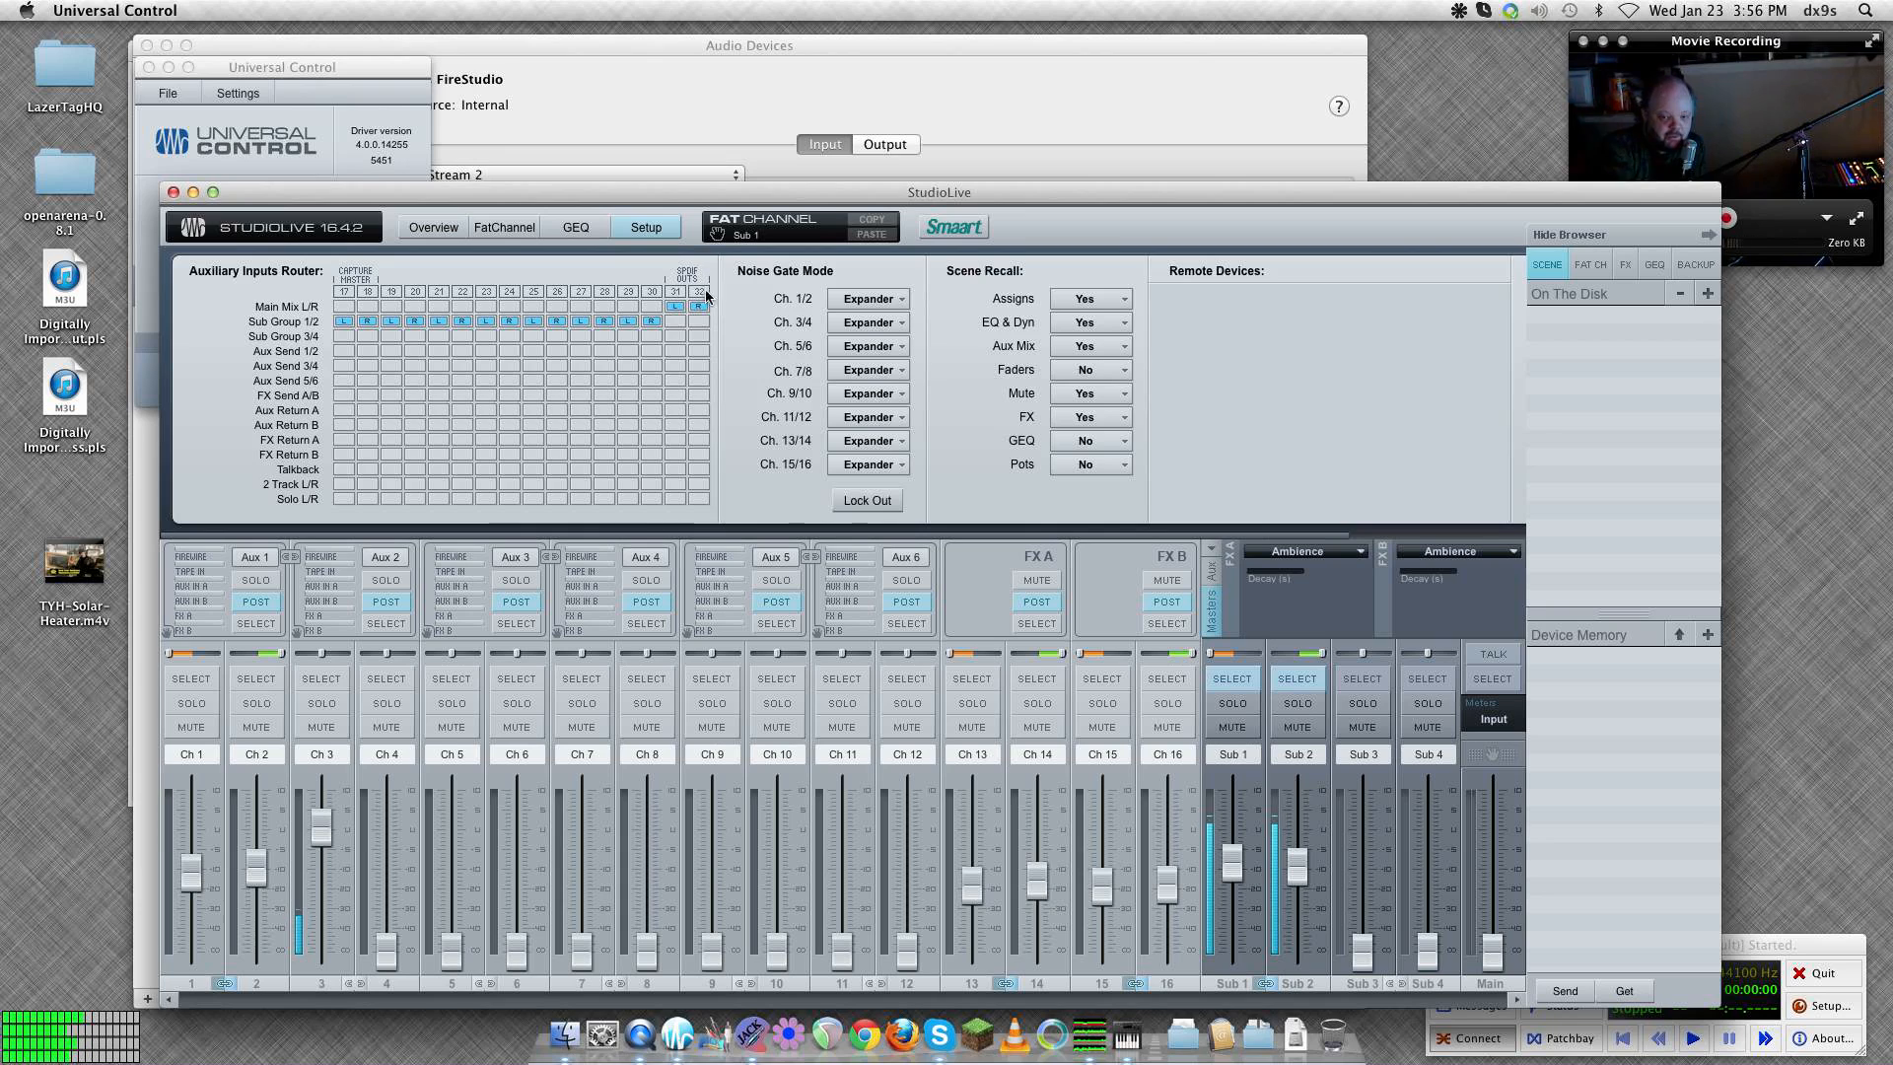
click(676, 323)
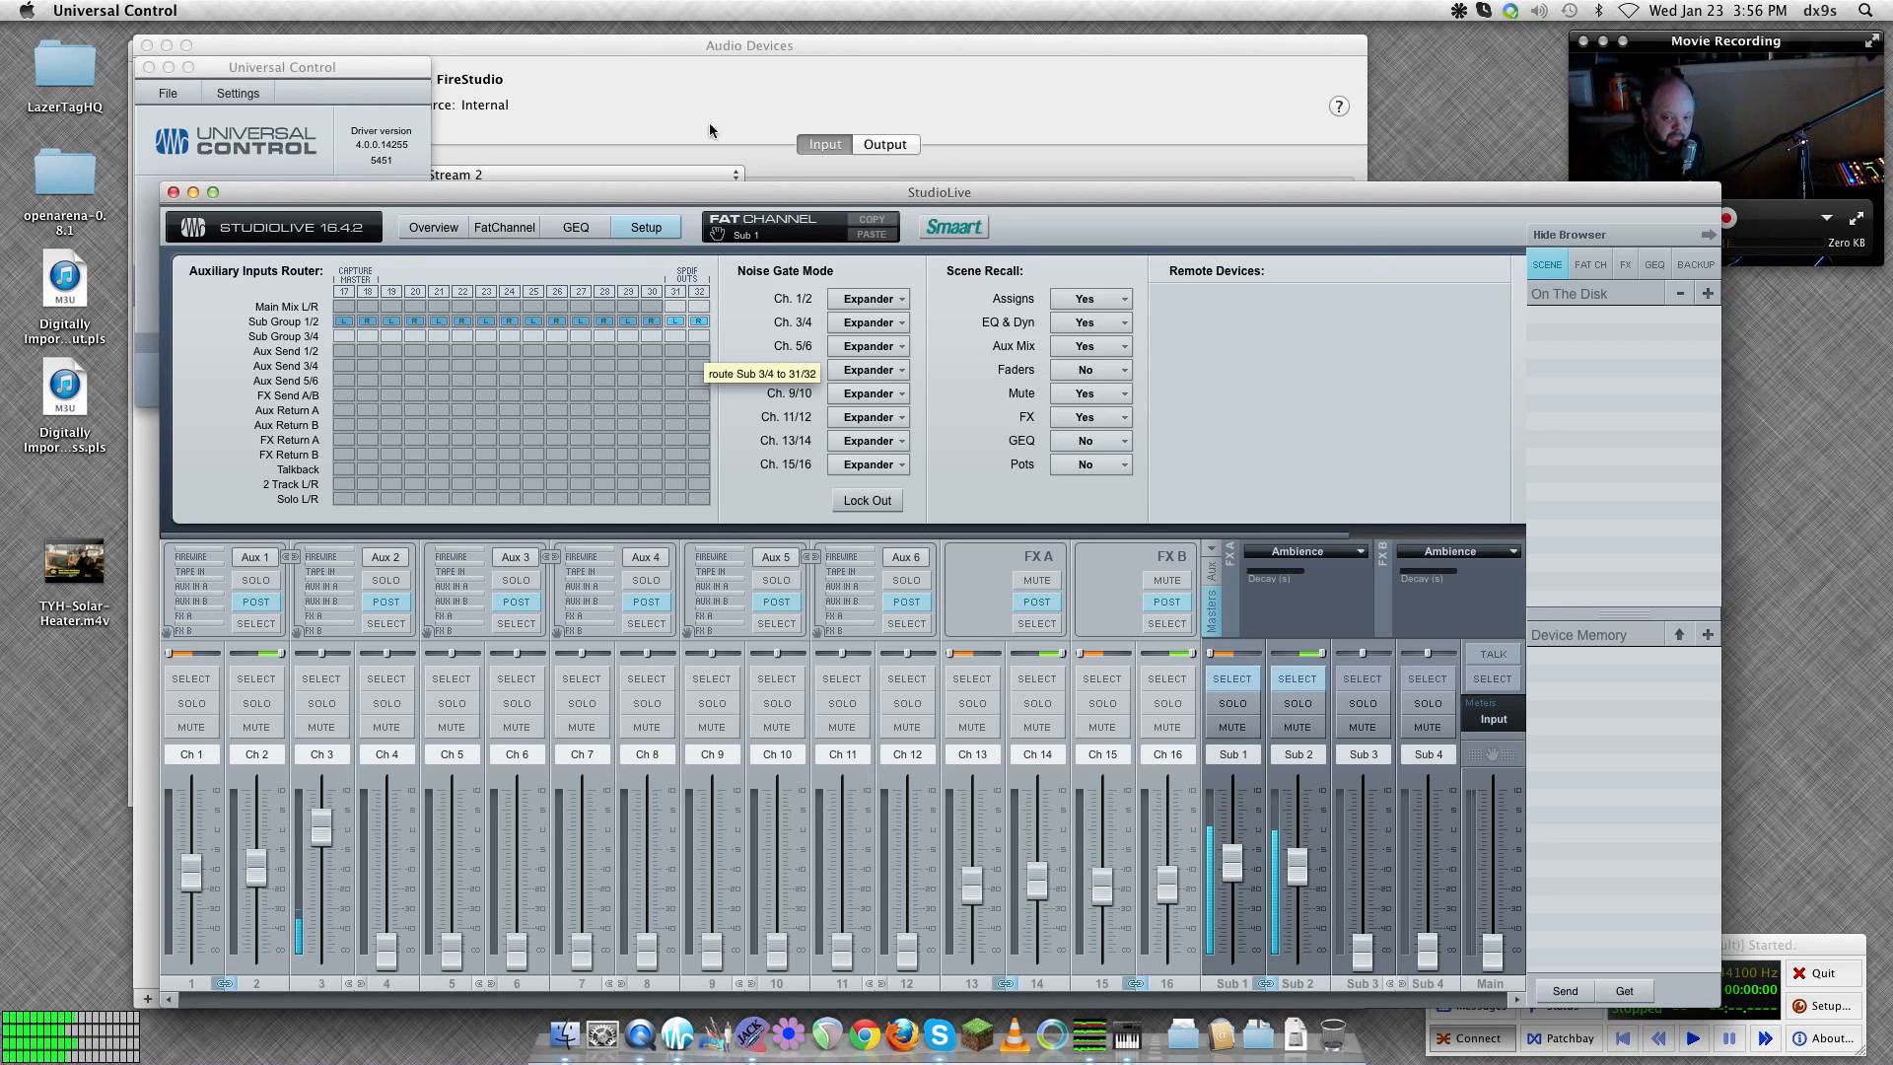
Review the FireStudio input channels, close the Audio Devices and StudioLive windows, and return to the JACK connections.
click(688, 39)
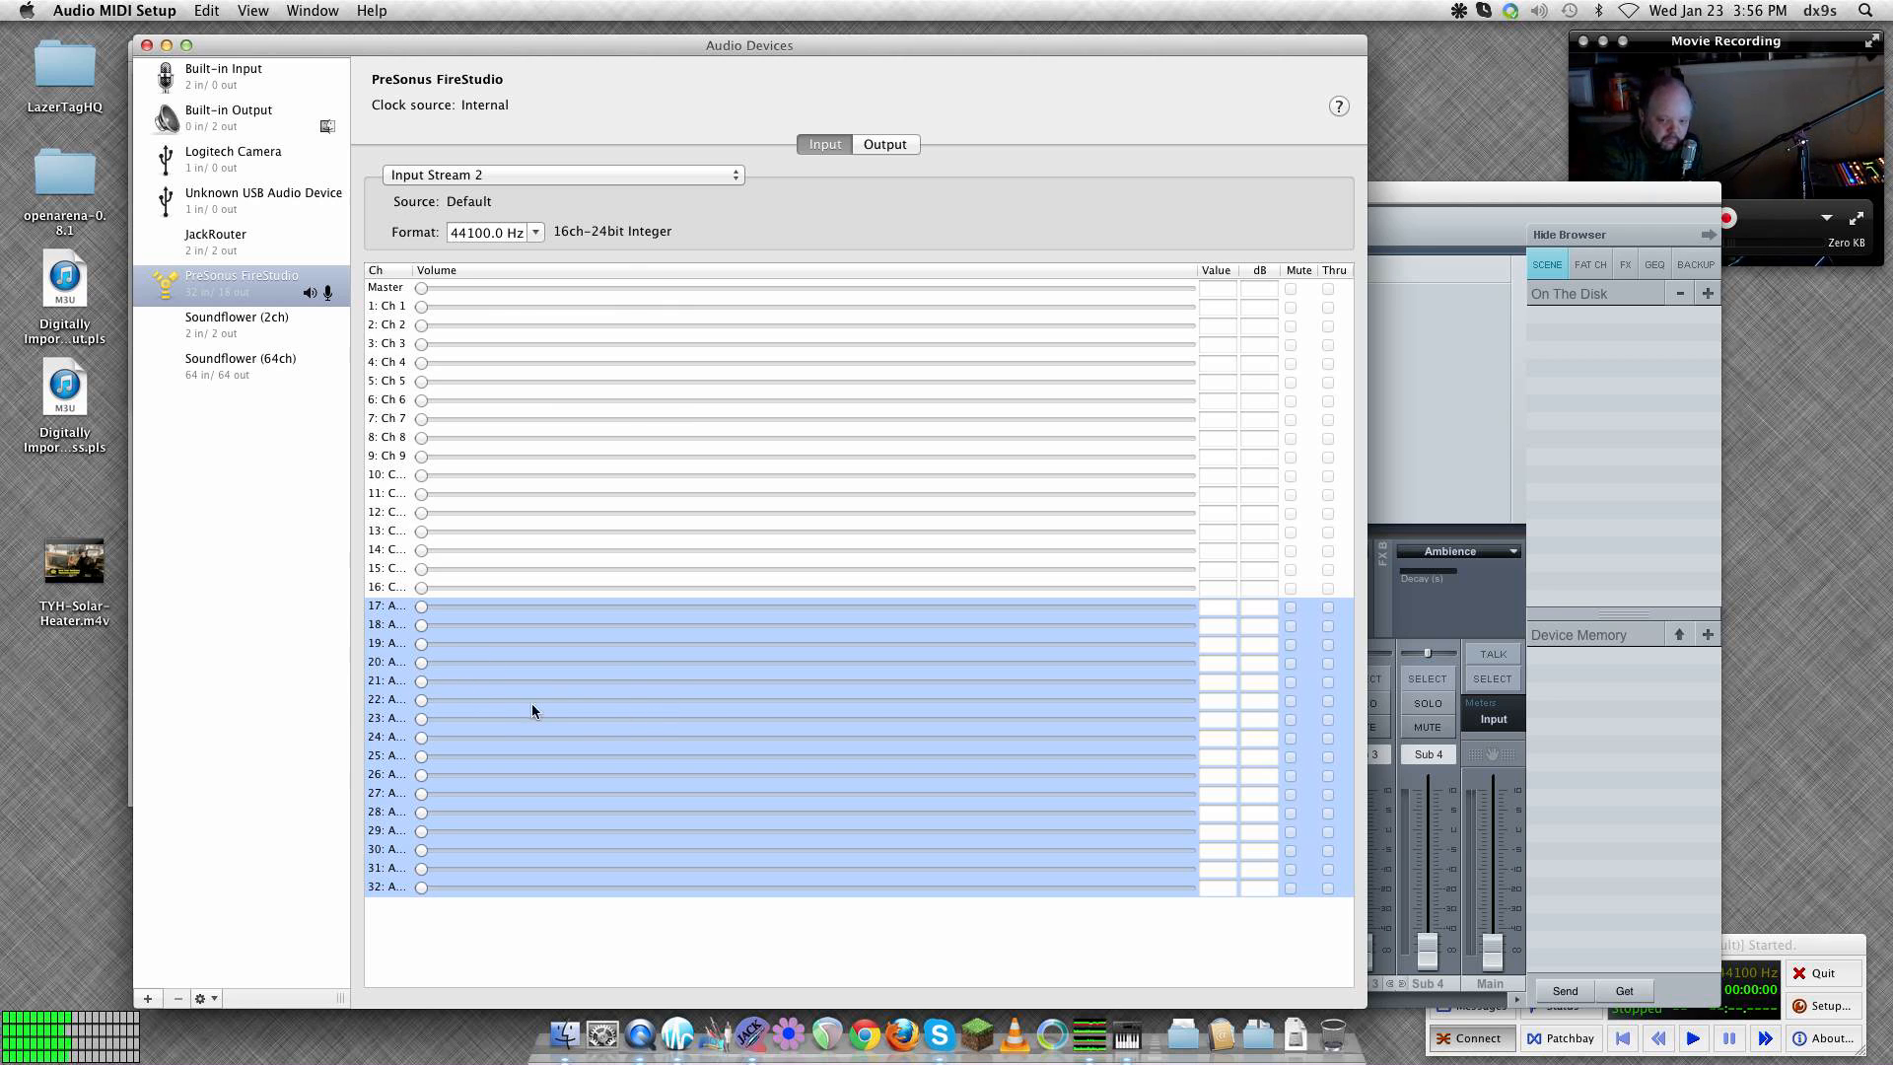
click(1287, 651)
click(147, 45)
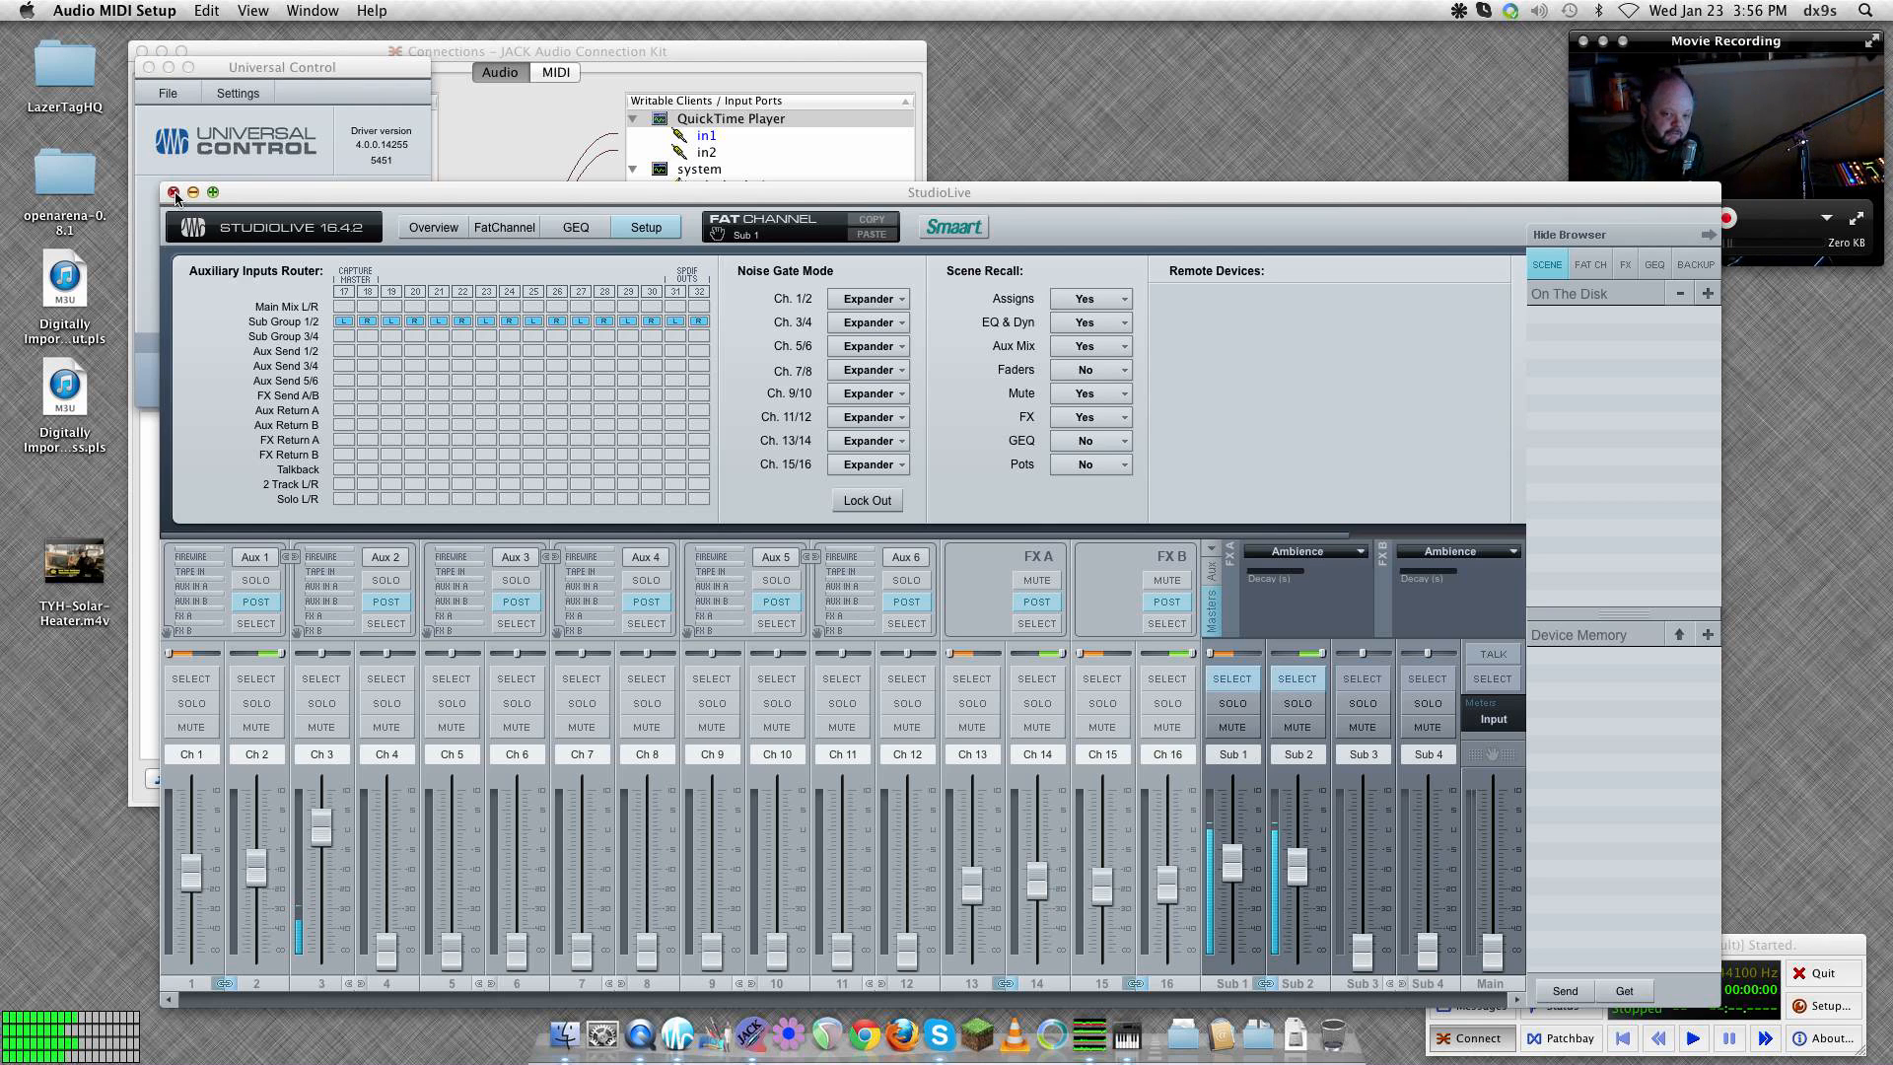
click(478, 205)
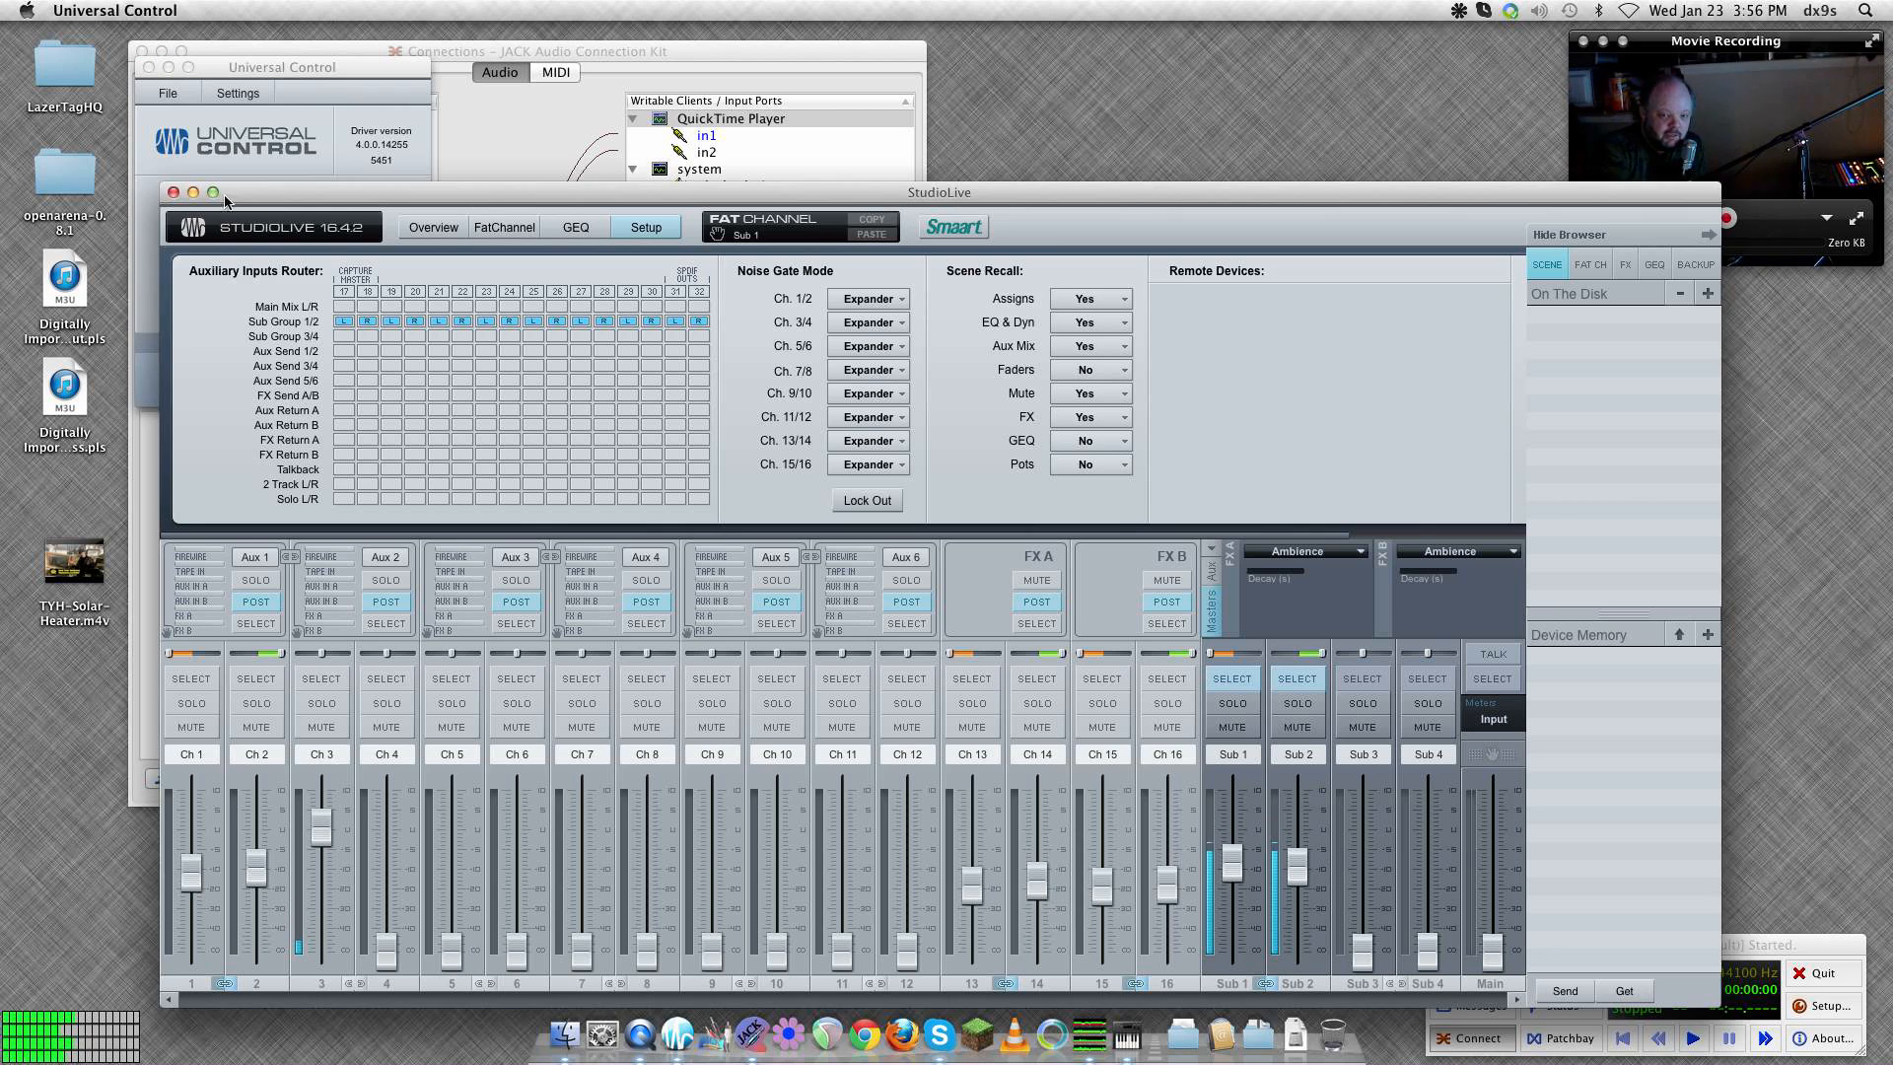
click(174, 192)
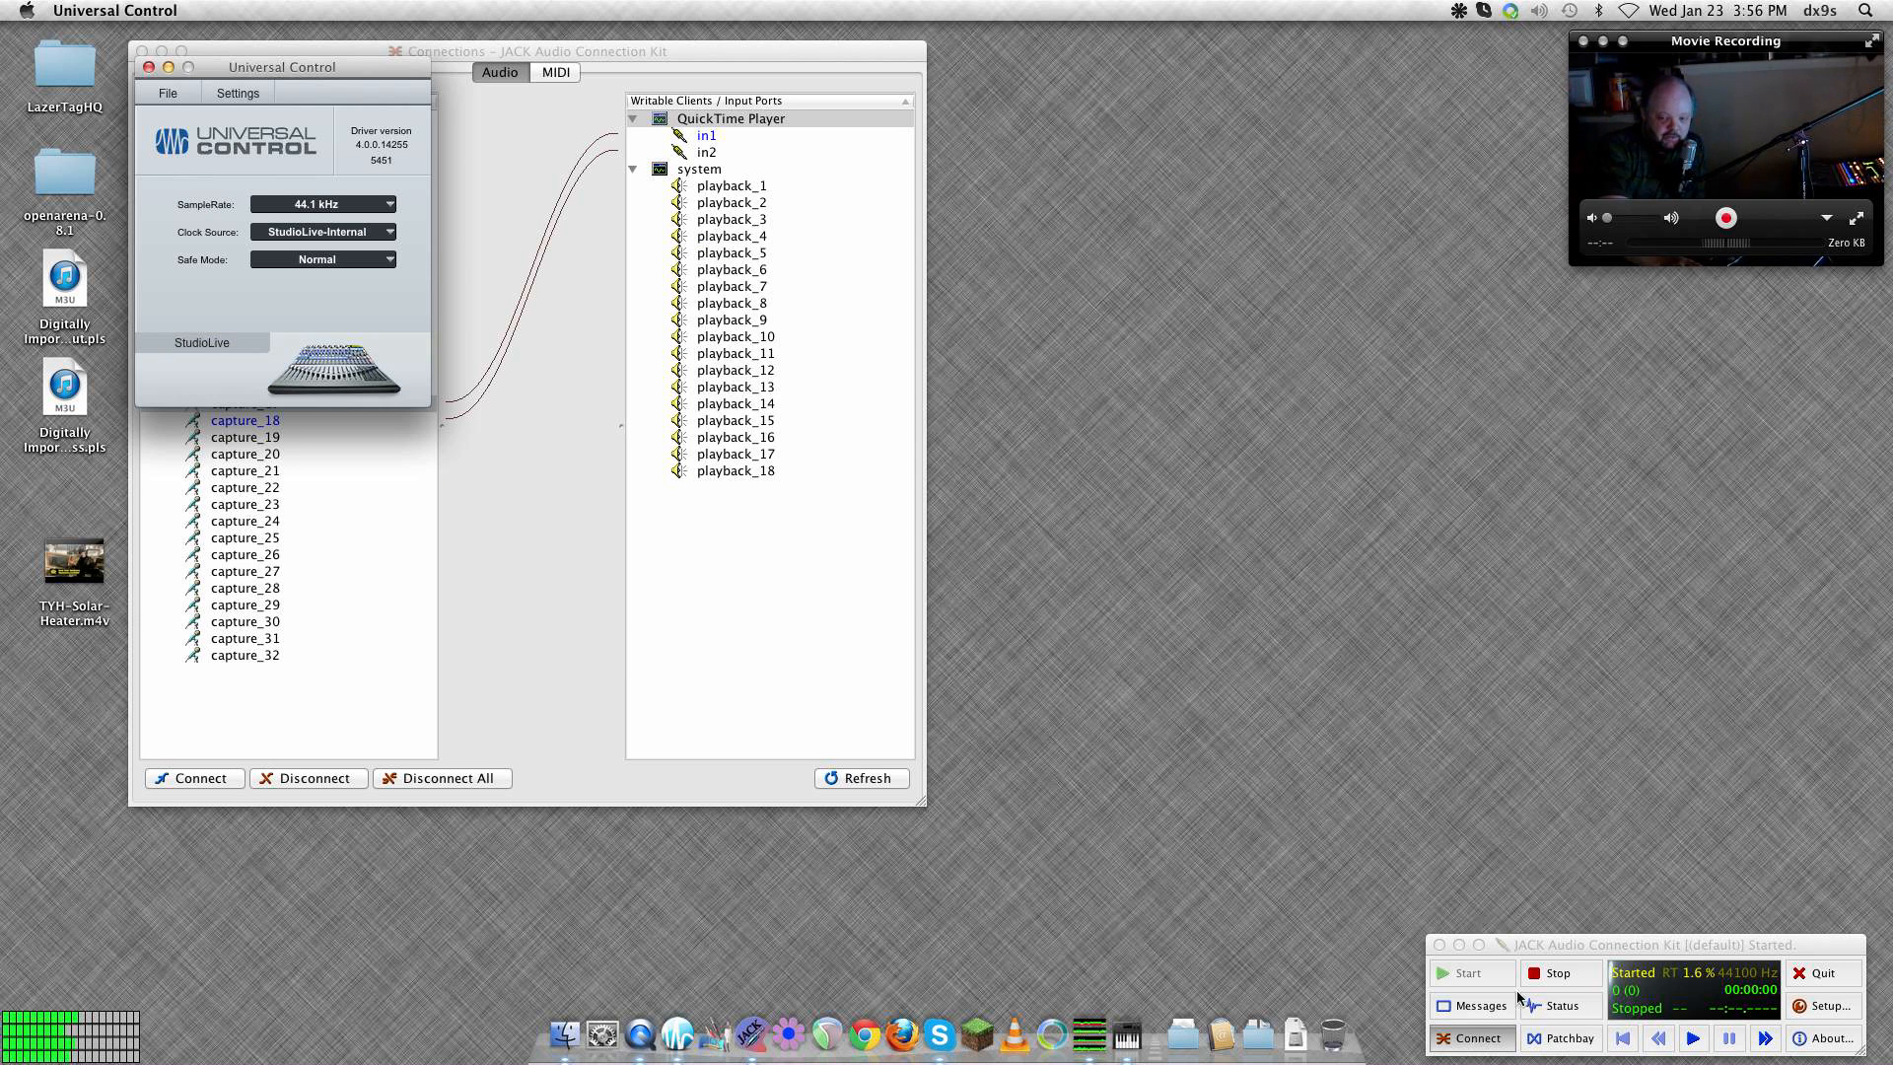
click(519, 674)
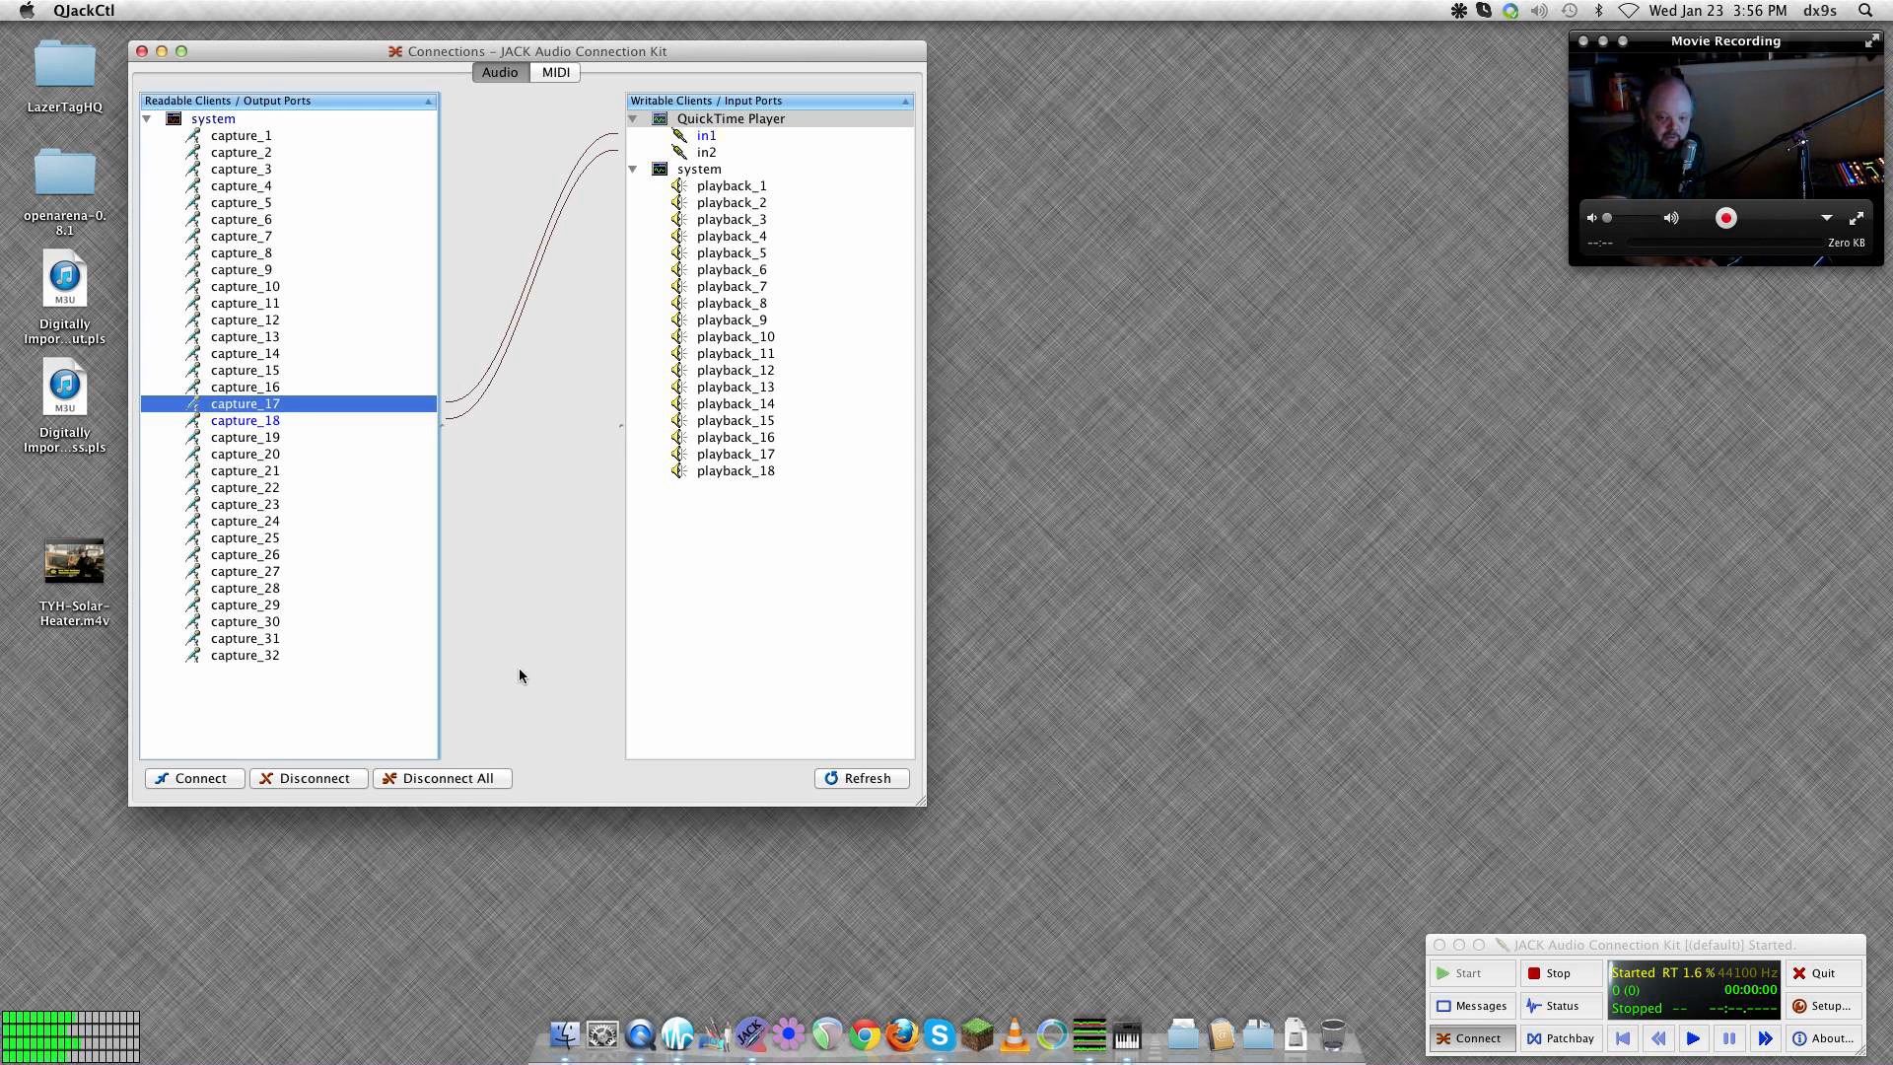